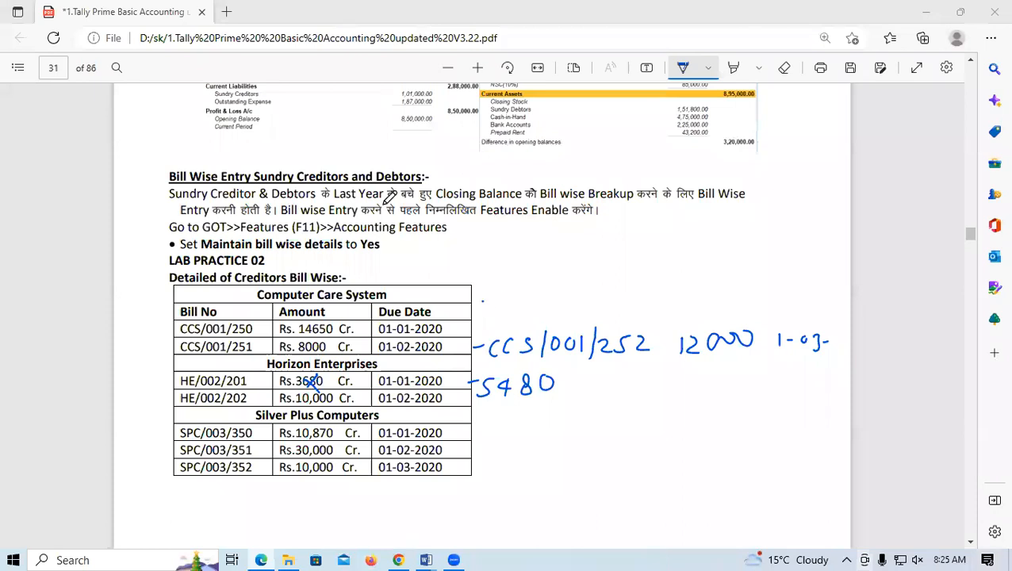
Step: Draw a tick mark beside Computer Care Systems under Sundry Creditors in the table on page 30
{"action": "scroll", "coordinate": [390, 196], "scroll_direction": "up", "scroll_amount": 5}
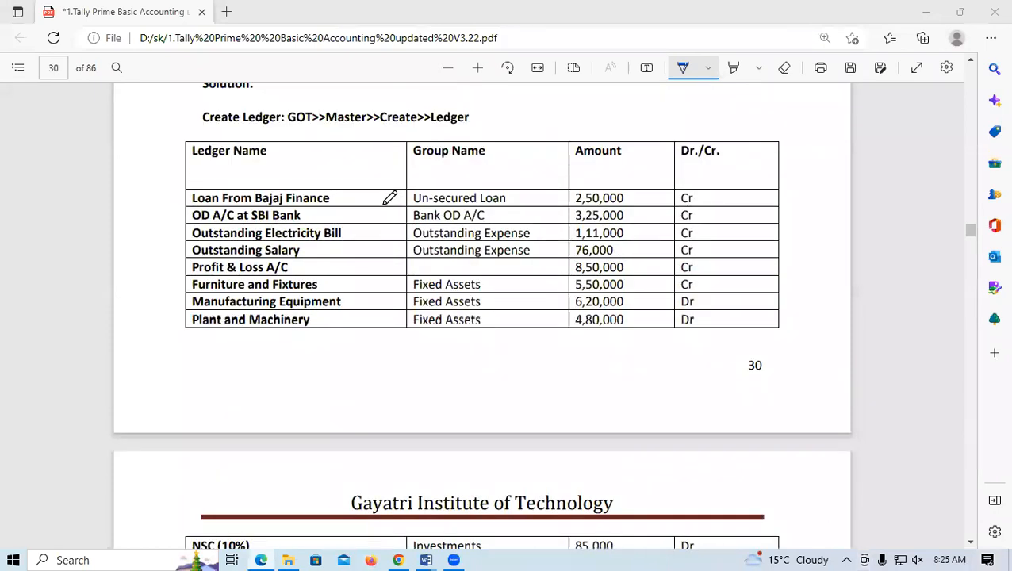
{"action": "scroll", "coordinate": [390, 198], "scroll_direction": "up", "scroll_amount": 10}
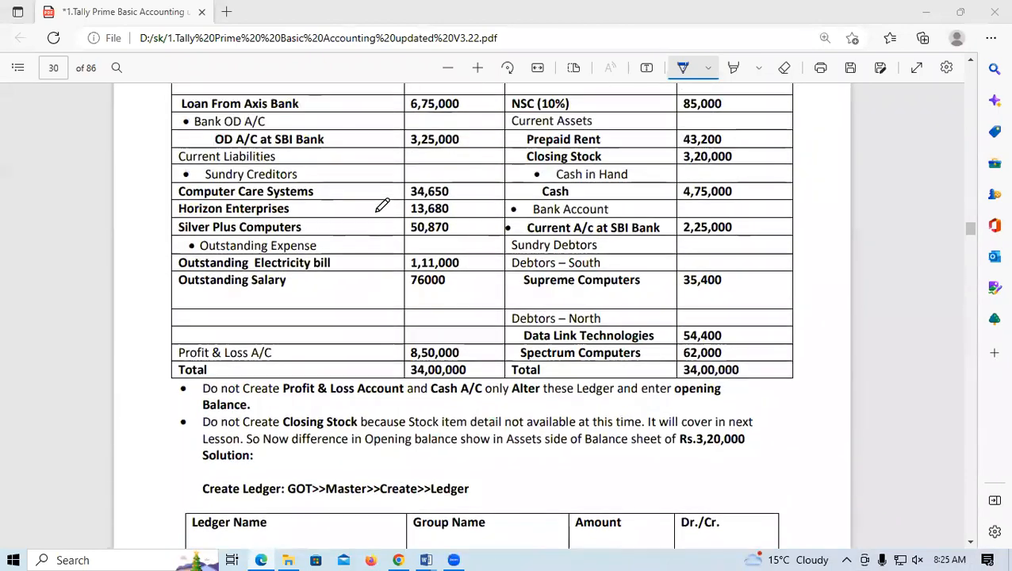
{"action": "scroll", "coordinate": [370, 214], "scroll_direction": "down", "scroll_amount": 2}
{"action": "mouse_move", "coordinate": [316, 187]}
{"action": "left_mouse_down"}
{"action": "mouse_move", "coordinate": [341, 199]}
{"action": "mouse_move", "coordinate": [362, 187]}
{"action": "left_mouse_up"}
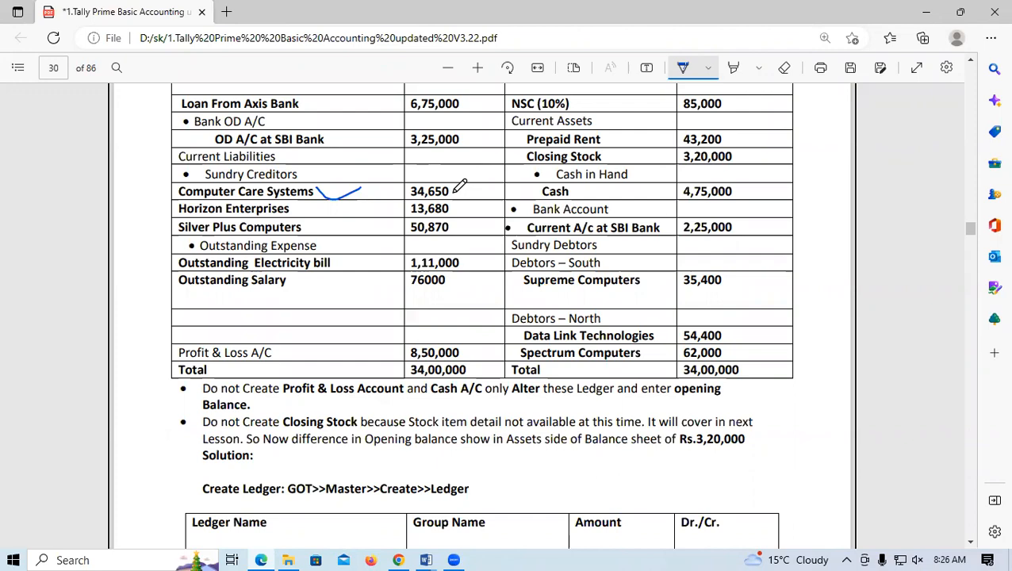
Step: On page 31, draw tick marks beside the "Maintain bill wise details to Yes" line and the Computer Care System heading, and stop drawing
{"action": "scroll", "coordinate": [441, 216], "scroll_direction": "down", "scroll_amount": 7}
{"action": "scroll", "coordinate": [339, 245], "scroll_direction": "down", "scroll_amount": 7}
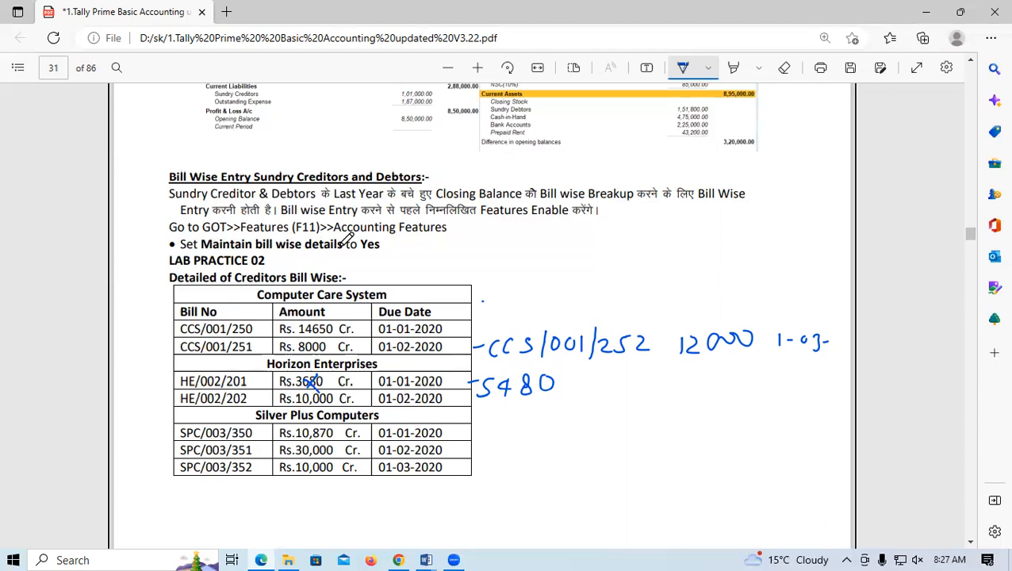
{"action": "left_click_drag", "start_coordinate": [389, 248], "coordinate": [435, 227]}
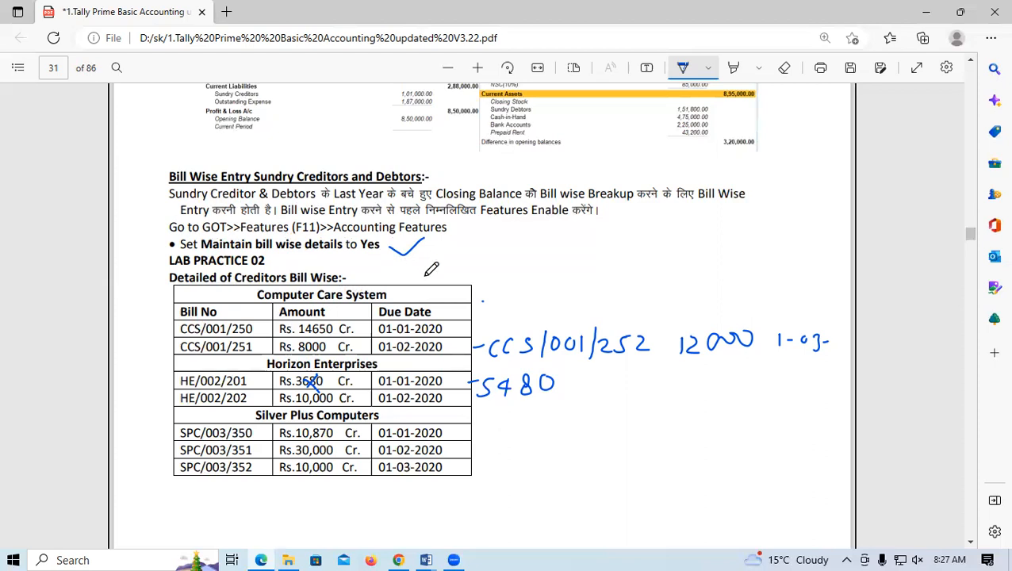
{"action": "mouse_move", "coordinate": [388, 294]}
{"action": "left_mouse_down"}
{"action": "mouse_move", "coordinate": [408, 299]}
{"action": "mouse_move", "coordinate": [421, 281]}
{"action": "left_mouse_up"}
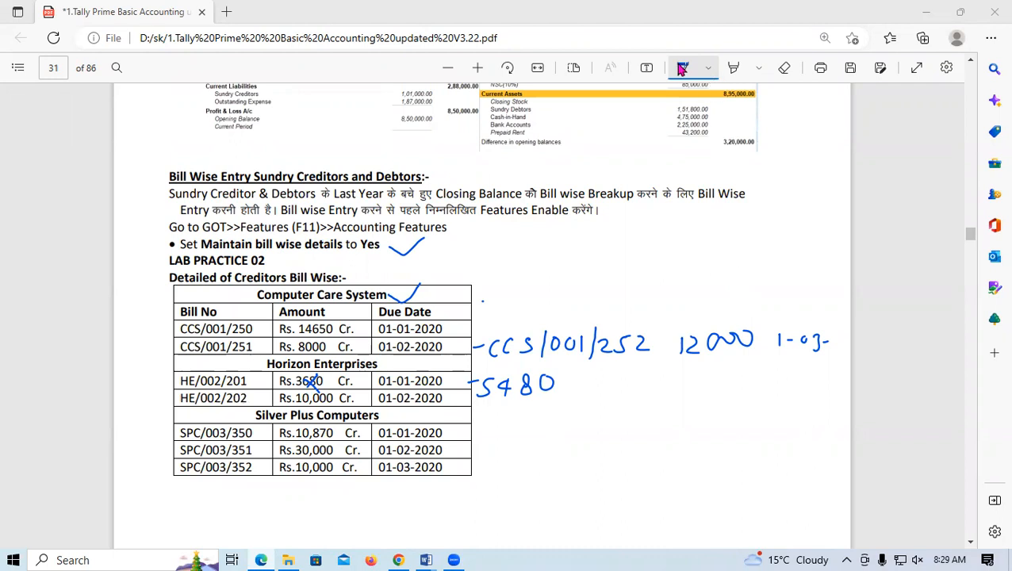
{"action": "left_click", "coordinate": [681, 68]}
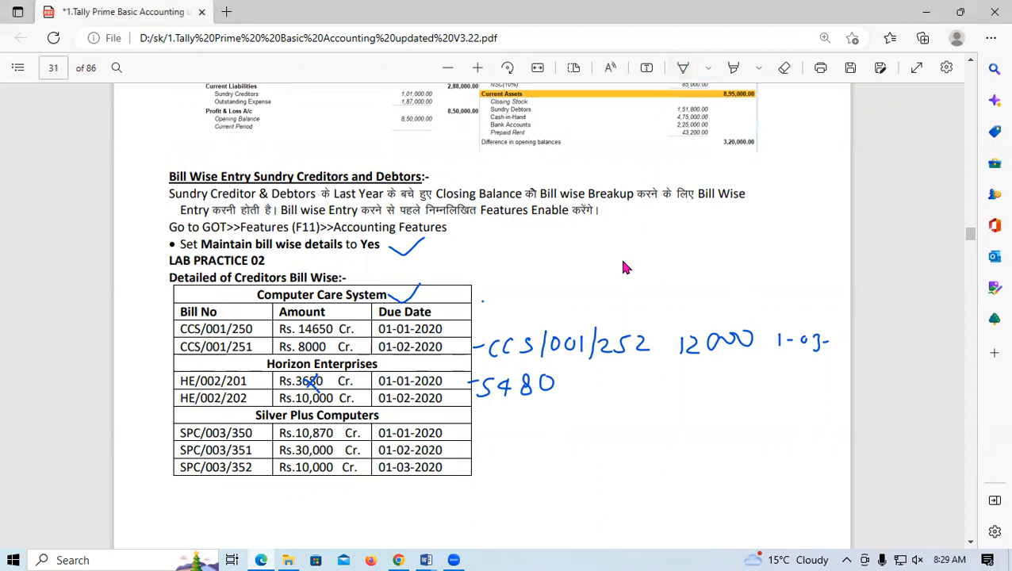
Step: Show the desktop and refresh it
{"action": "key", "text": "super+d"}
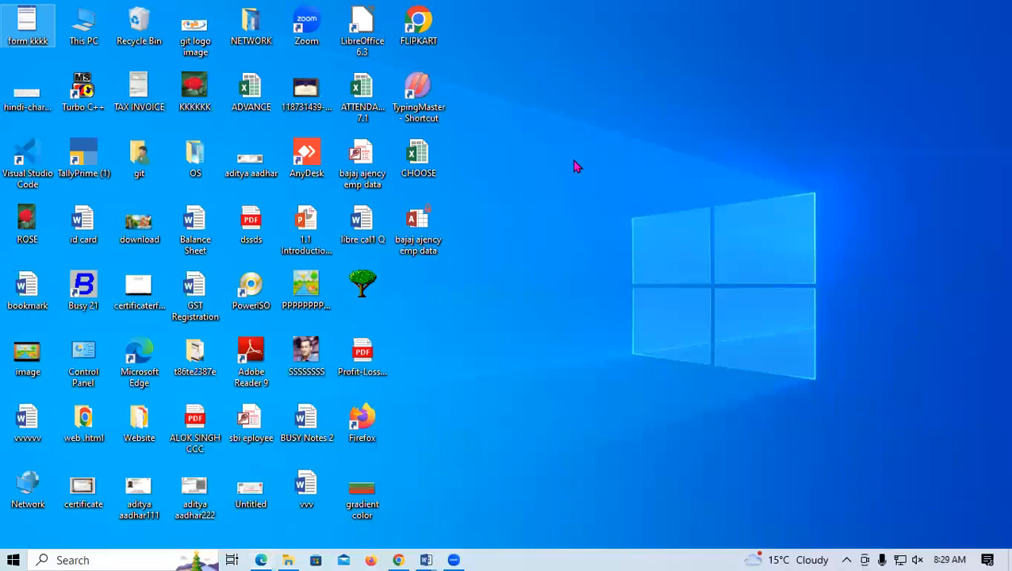
{"action": "right_click", "coordinate": [572, 159]}
{"action": "left_click", "coordinate": [605, 204]}
{"action": "right_click", "coordinate": [604, 209]}
{"action": "left_click", "coordinate": [629, 258]}
{"action": "right_click", "coordinate": [628, 255]}
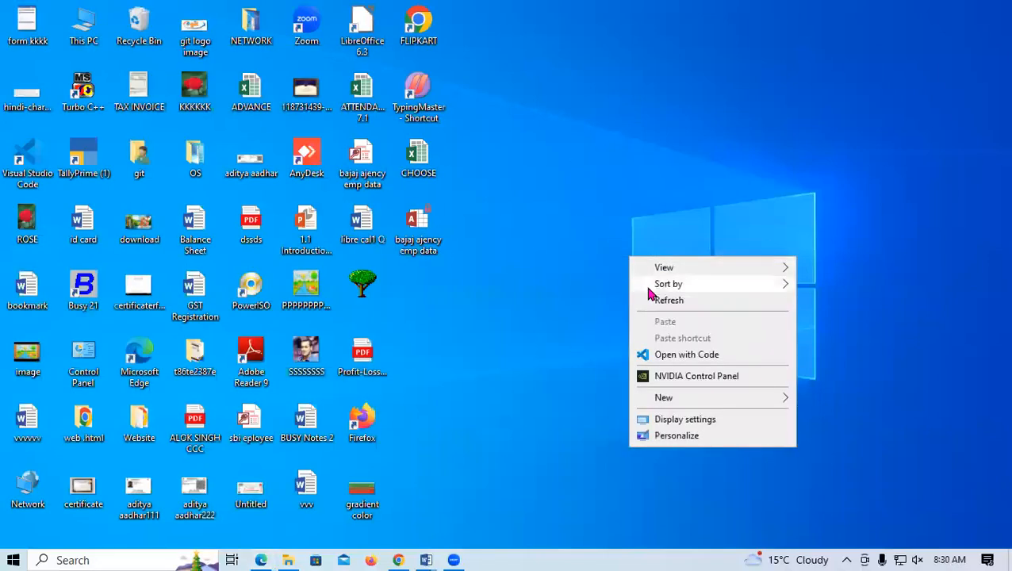
{"action": "left_click", "coordinate": [652, 302]}
{"action": "right_click", "coordinate": [587, 169]}
{"action": "left_click", "coordinate": [621, 219]}
{"action": "right_click", "coordinate": [621, 213]}
{"action": "left_click", "coordinate": [647, 258]}
{"action": "right_click", "coordinate": [611, 177]}
{"action": "left_click", "coordinate": [638, 228]}
{"action": "right_click", "coordinate": [639, 220]}
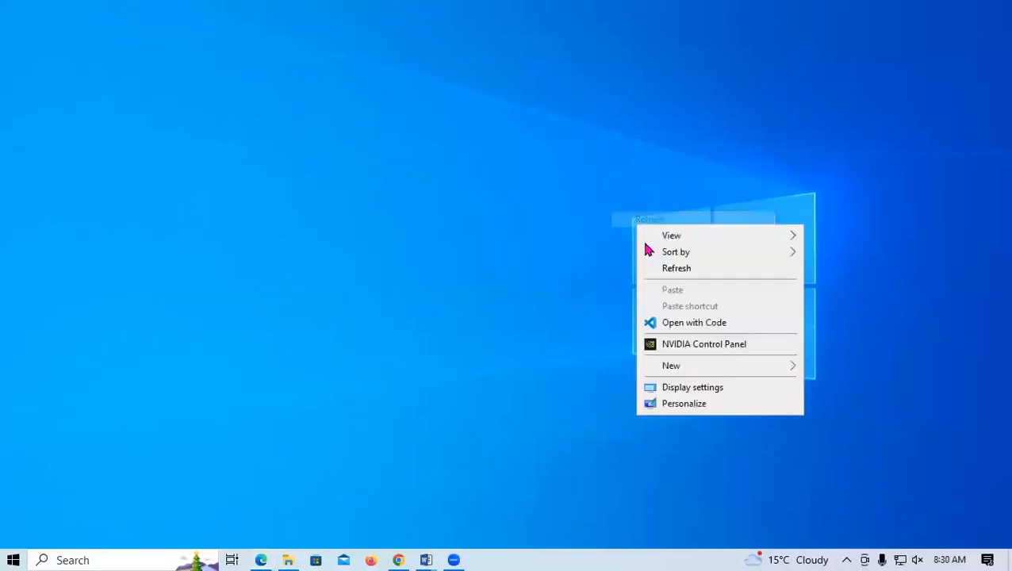
{"action": "left_click", "coordinate": [662, 269]}
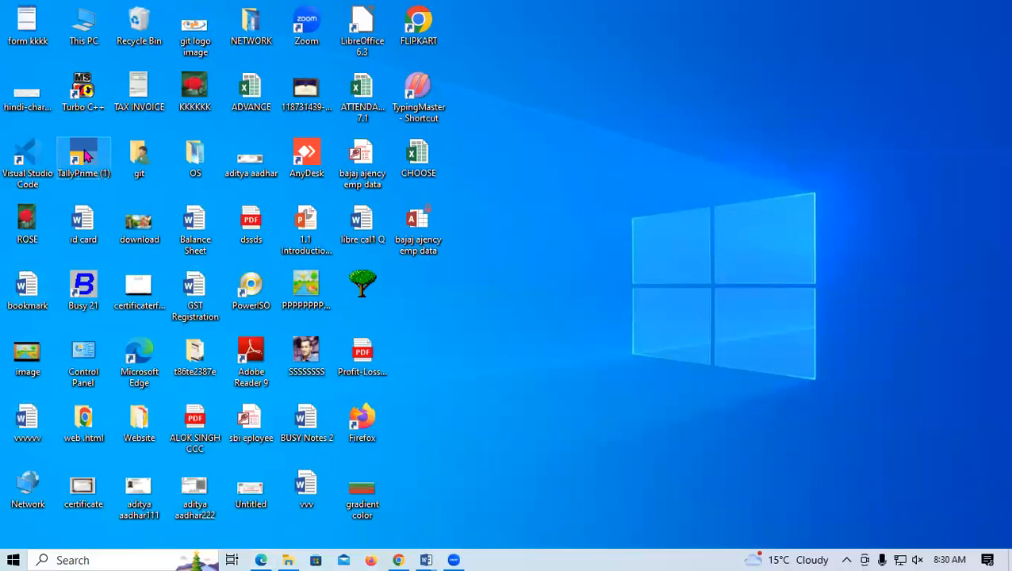
Step: Launch TallyPrime from the desktop and continue in Educational Mode
{"action": "right_click", "coordinate": [89, 180]}
{"action": "left_click", "coordinate": [957, 291]}
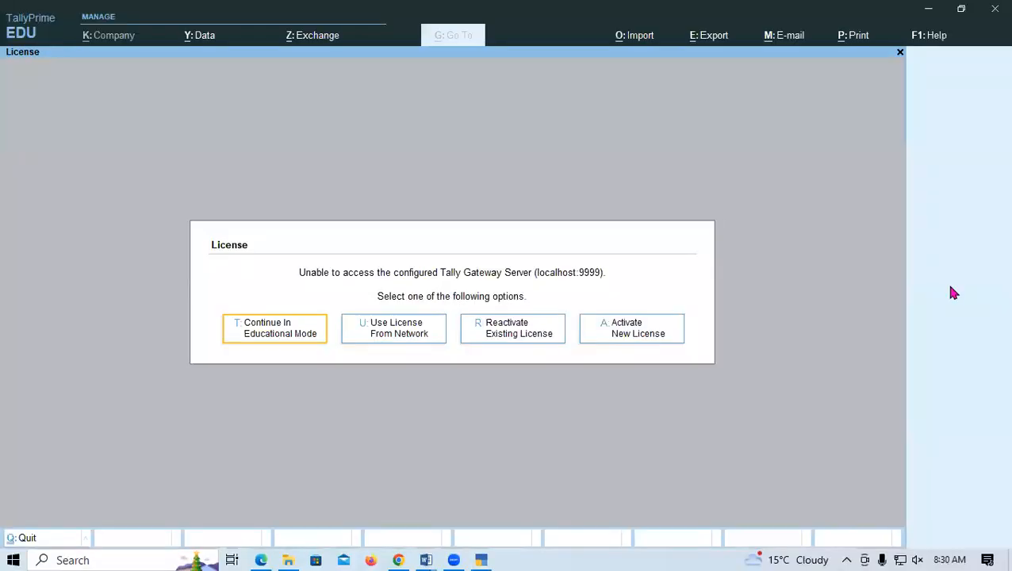
{"action": "key", "text": "Return"}
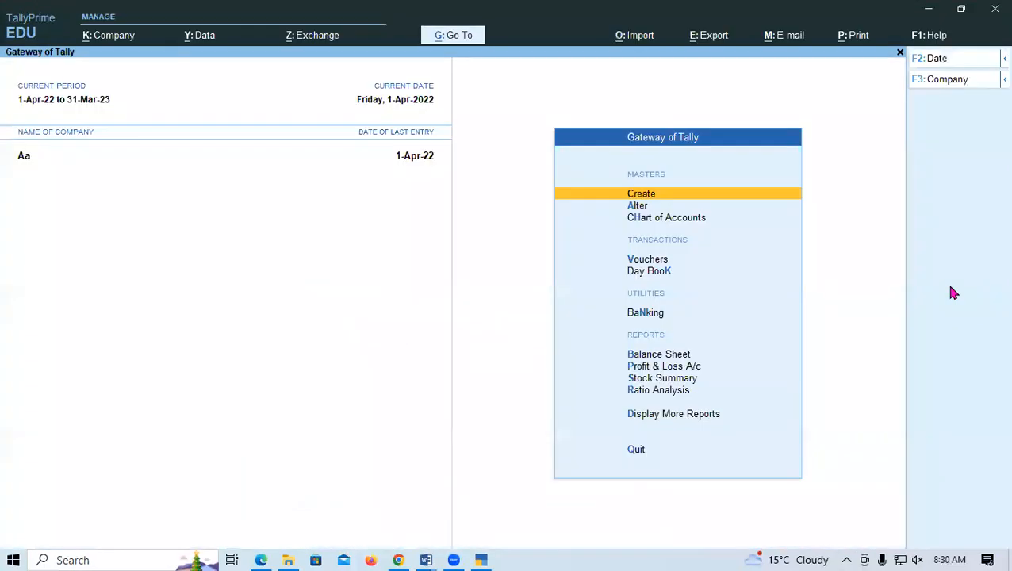
Step: Load the company Gayatri Computer Pvt.Ltd from the Gayatri folder on drive D
{"action": "key", "text": "alt"}
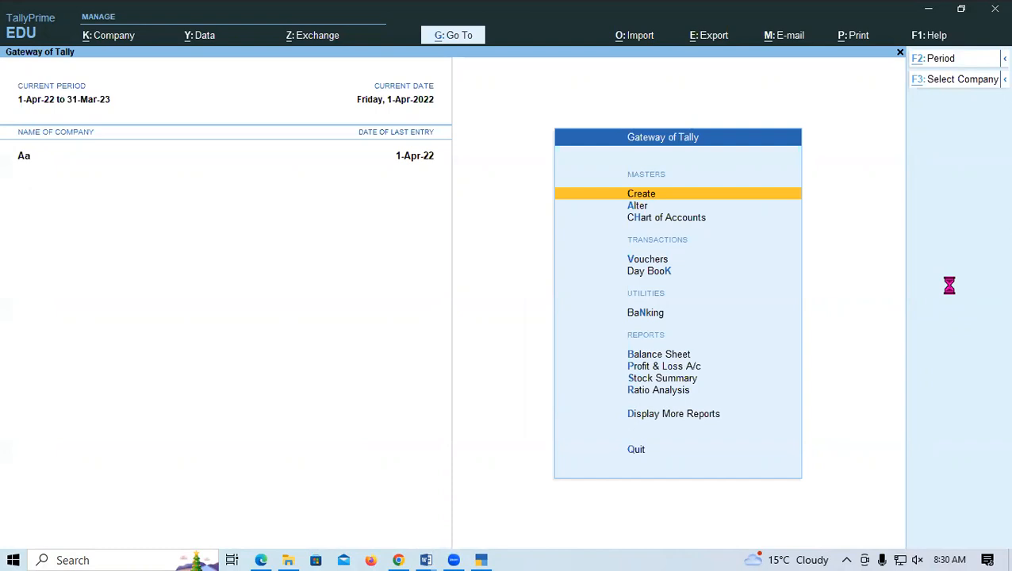
{"action": "key", "text": "F3"}
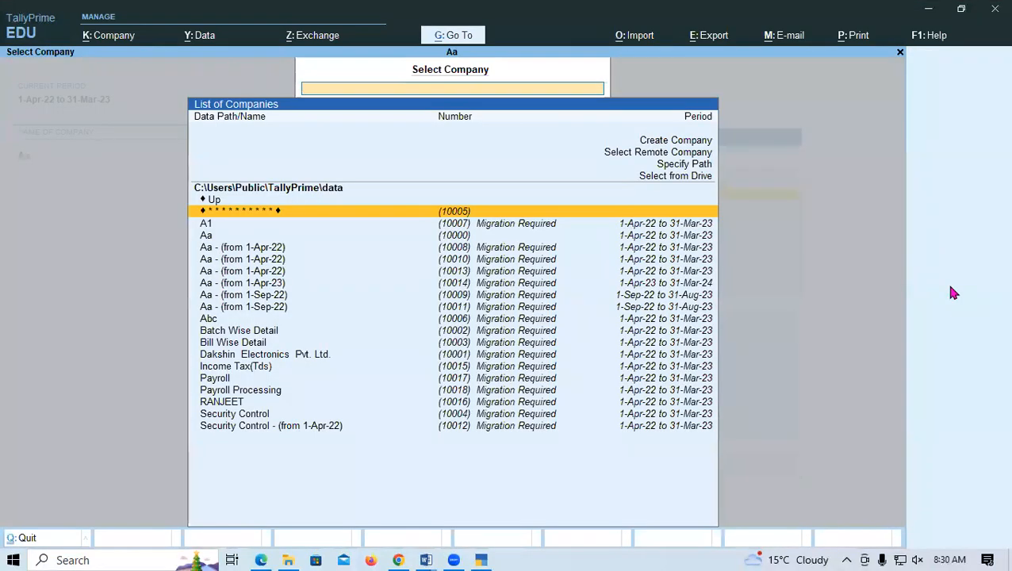
{"action": "key", "text": "Up"}
{"action": "key", "text": "Up"}
{"action": "key", "text": "Return"}
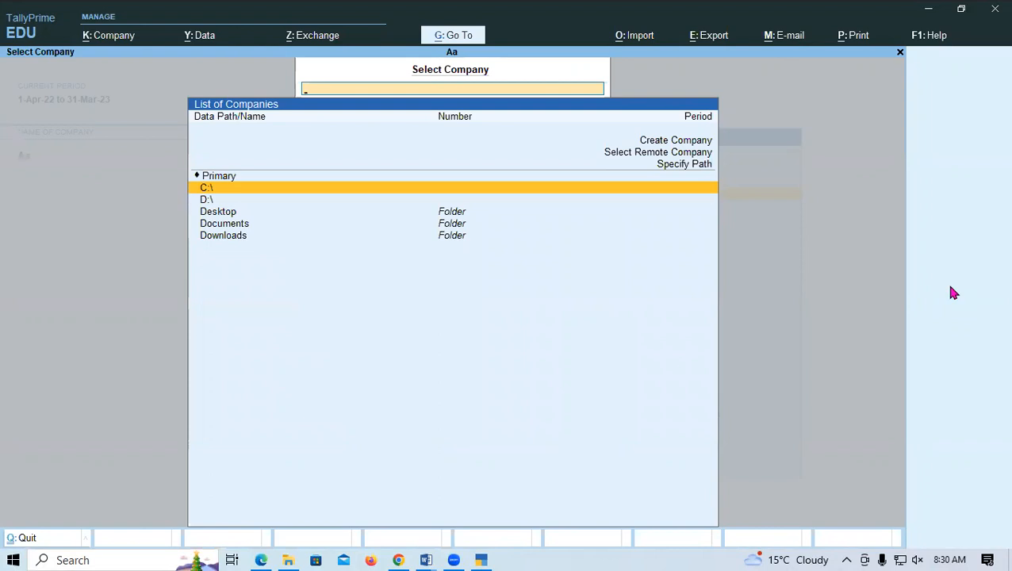
{"action": "key", "text": "Down"}
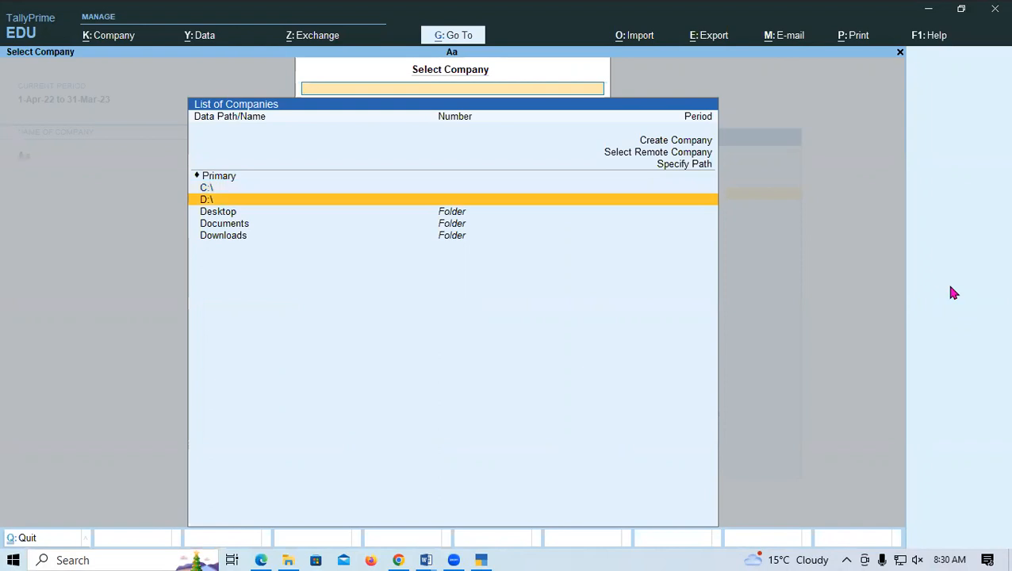
{"action": "key", "text": "Return"}
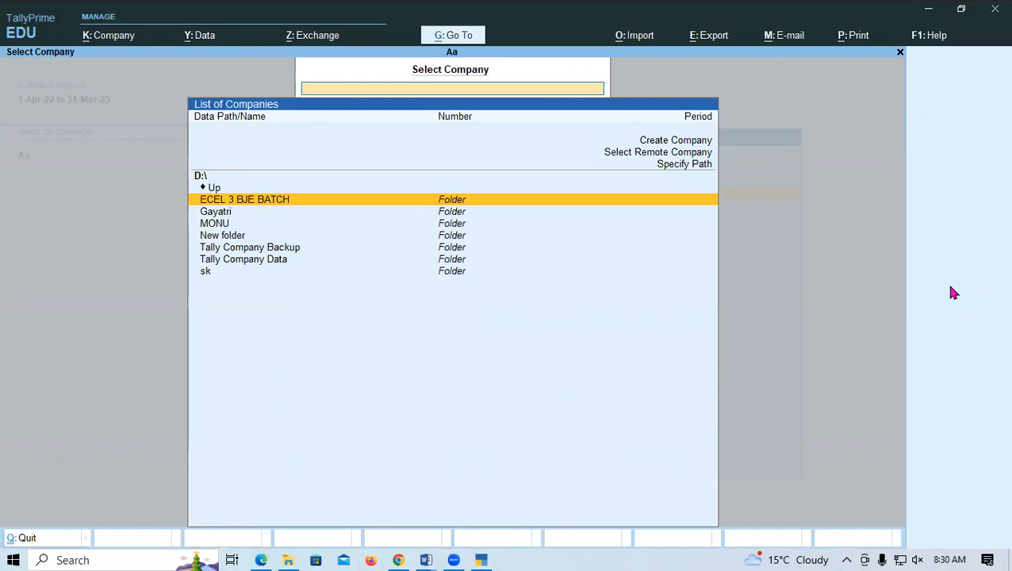
{"action": "key", "text": "Down"}
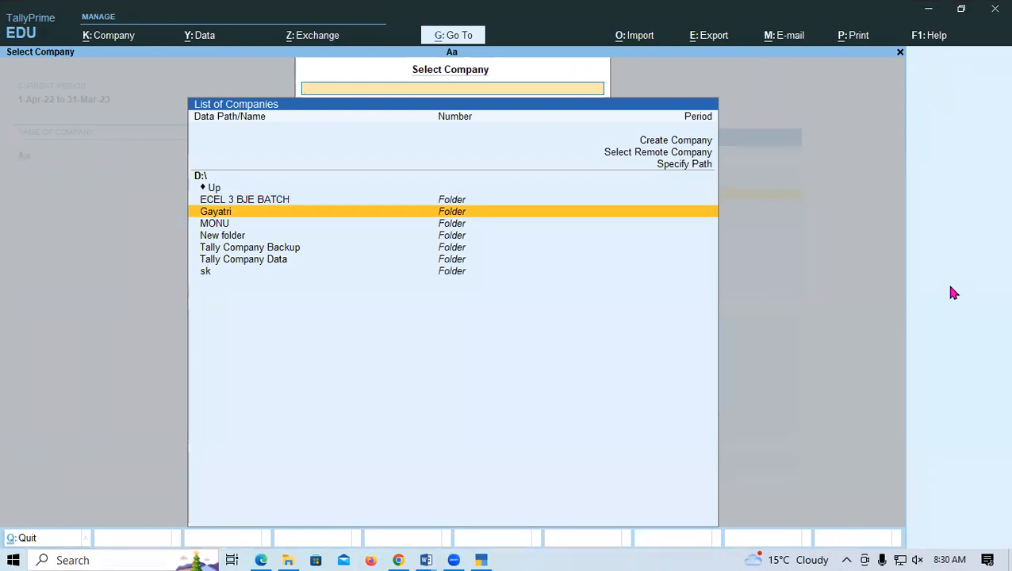
{"action": "key", "text": "Return"}
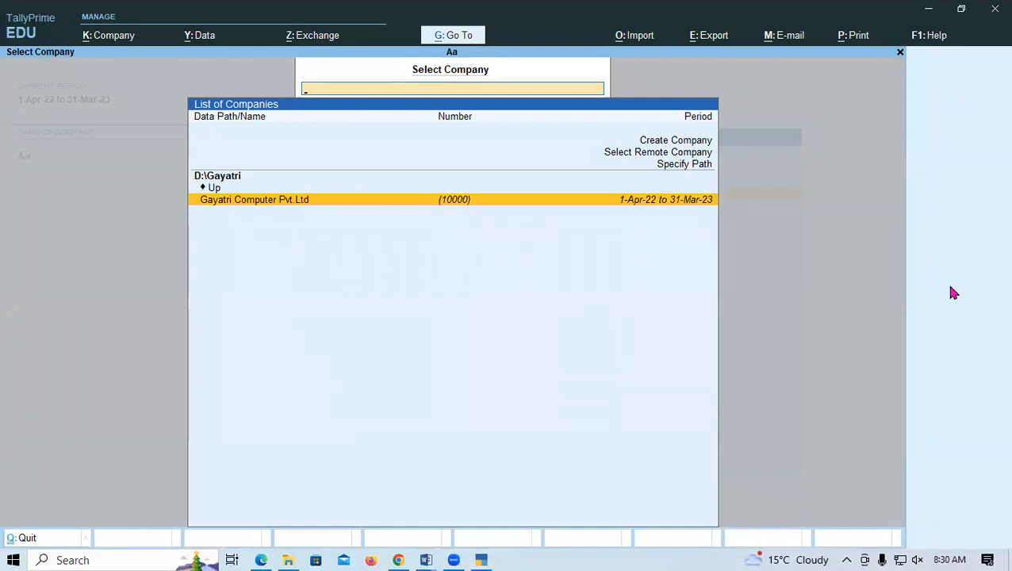
{"action": "key", "text": "Return"}
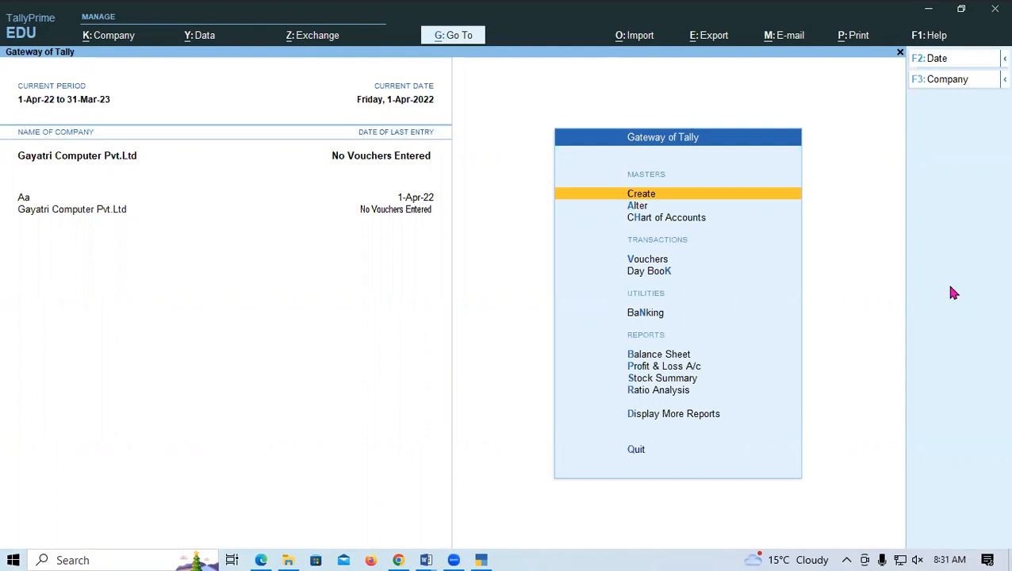
Step: Bring up the list of ledgers for alteration in Gayatri Computer Pvt.Ltd, briefly consulting the creditor table in the PDF
{"action": "key", "text": "Down"}
{"action": "key", "text": "Return"}
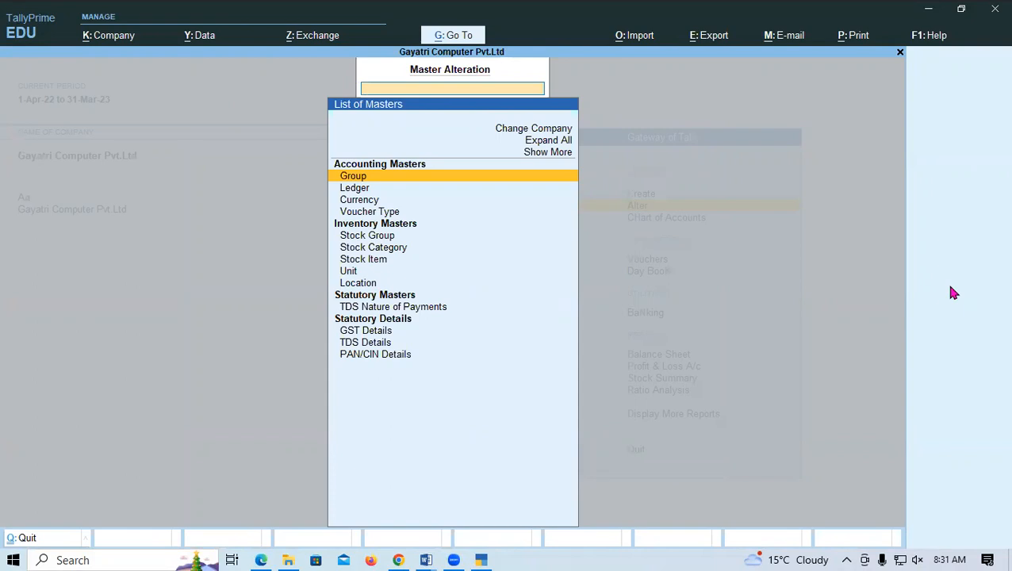
{"action": "key", "text": "Down"}
{"action": "key", "text": "Return"}
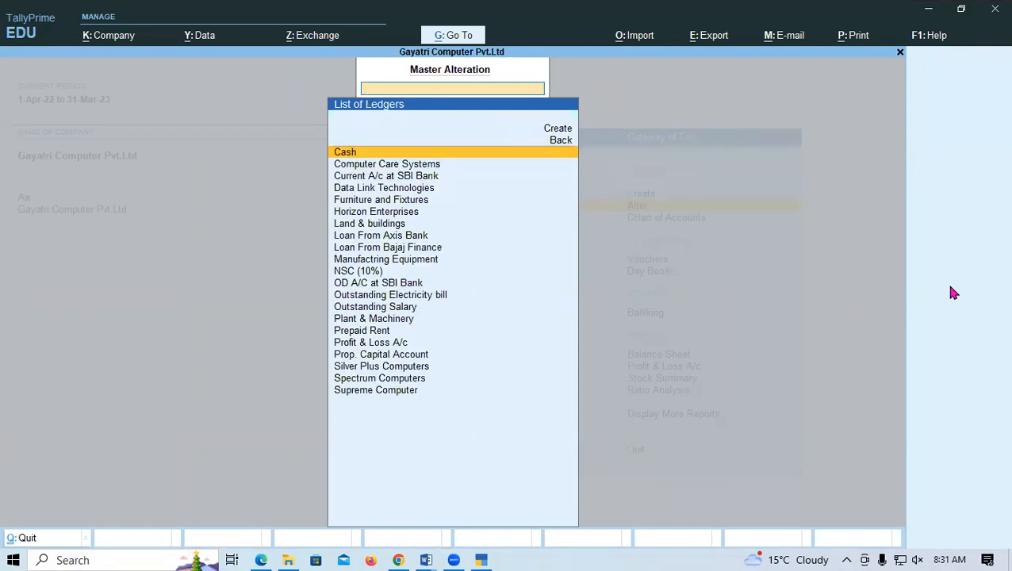
{"action": "key", "text": "alt+Tab"}
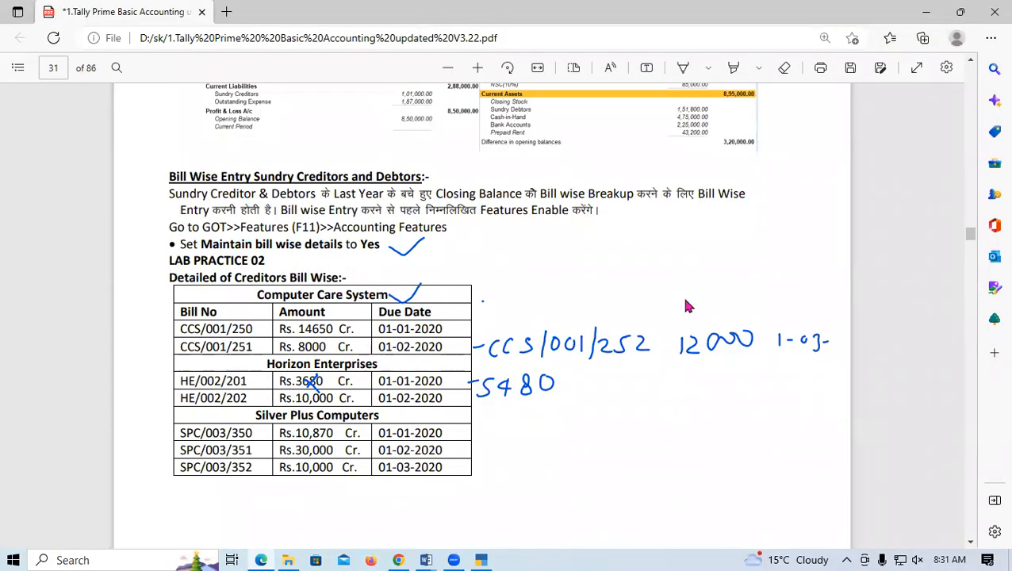
{"action": "key", "text": "alt+Tab"}
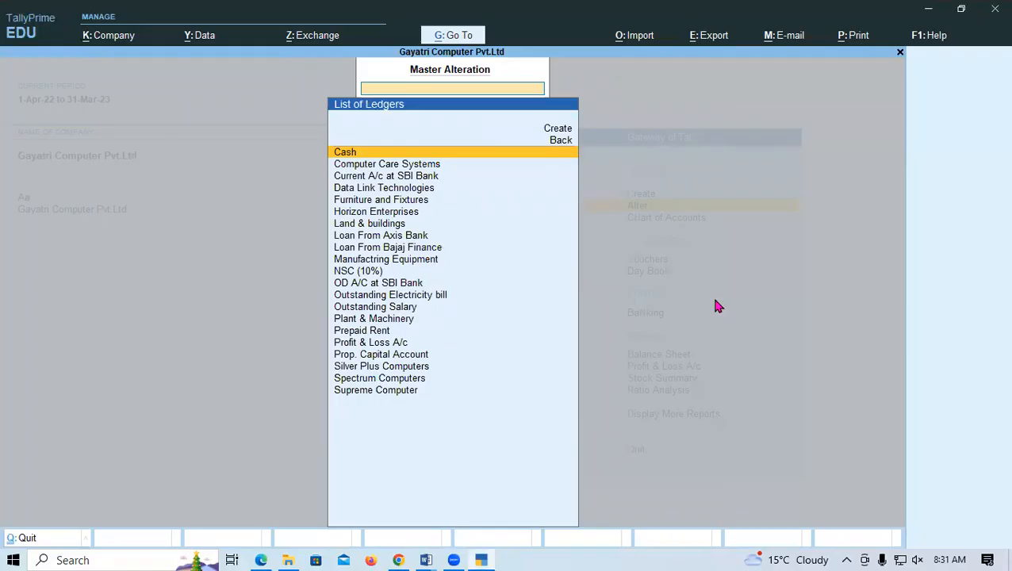
Step: Open the Computer Care Systems ledger for alteration and proceed through its fields to the bill-wise breakup of the opening balance
{"action": "key", "text": "Down"}
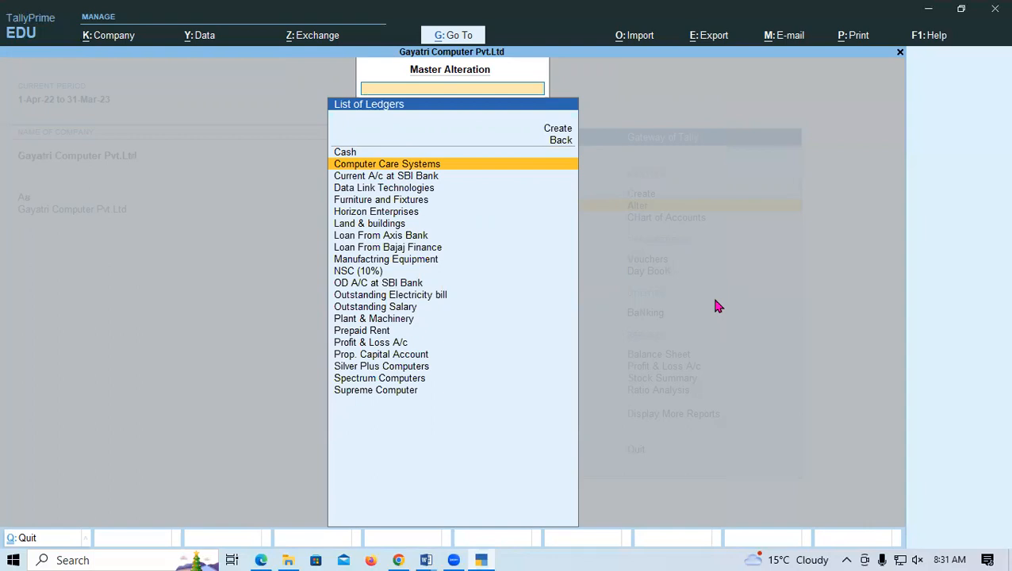
{"action": "key", "text": "Return"}
{"action": "key", "text": "Return"}
{"action": "key", "text": "Return"}
{"action": "key", "text": "Return"}
{"action": "key", "text": "Return"}
{"action": "key", "text": "Return"}
{"action": "key", "text": "Return"}
{"action": "key", "text": "Return"}
{"action": "key", "text": "Return"}
{"action": "key", "text": "Return"}
{"action": "key", "text": "Return"}
{"action": "key", "text": "Return"}
{"action": "key", "text": "Return"}
{"action": "key", "text": "Return"}
{"action": "key", "text": "Return"}
{"action": "key", "text": "Return"}
{"action": "key", "text": "Return"}
{"action": "key", "text": "Return"}
{"action": "key", "text": "Return"}
{"action": "key", "text": "Return"}
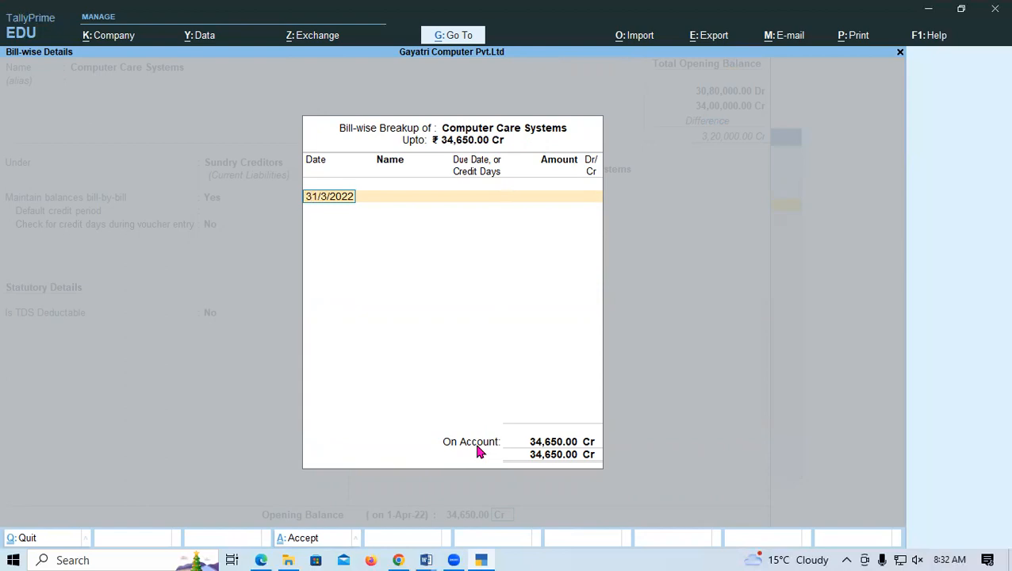
Step: Check the first Computer Care System bill, CCS/001/250, in the PDF's creditor table and return to TallyPrime's bill-wise breakup
{"action": "key", "text": "alt+Tab"}
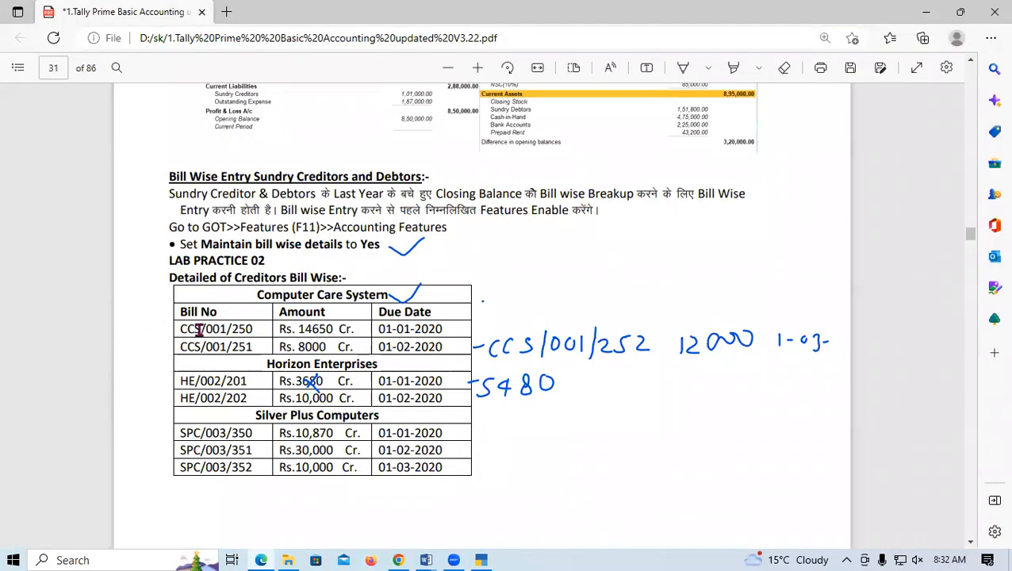
{"action": "left_click_drag", "start_coordinate": [213, 329], "coordinate": [256, 329]}
{"action": "left_click_drag", "start_coordinate": [192, 324], "coordinate": [259, 327]}
{"action": "key", "text": "ctrl+c"}
{"action": "left_click", "coordinate": [182, 330]}
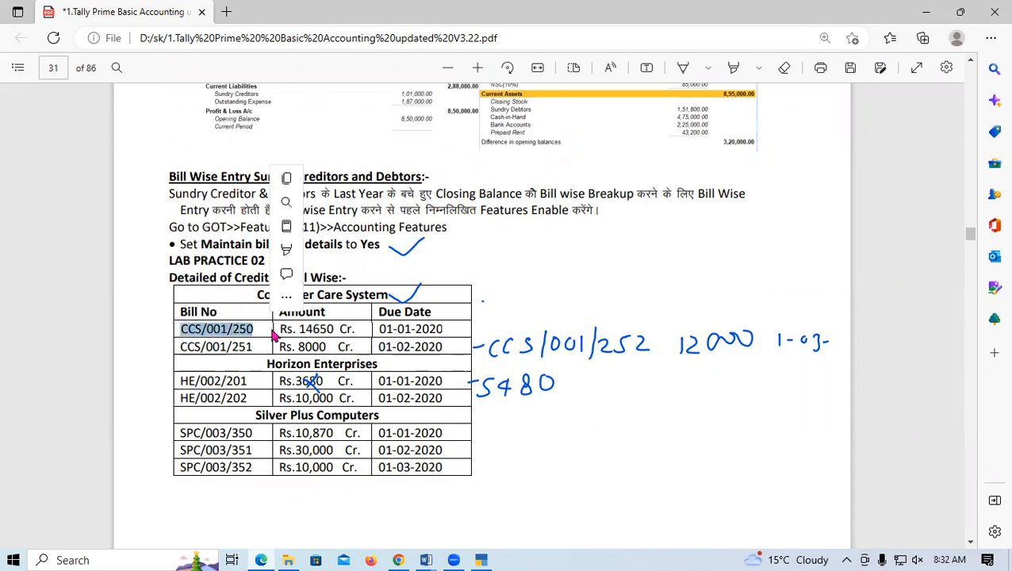
{"action": "left_click", "coordinate": [481, 560]}
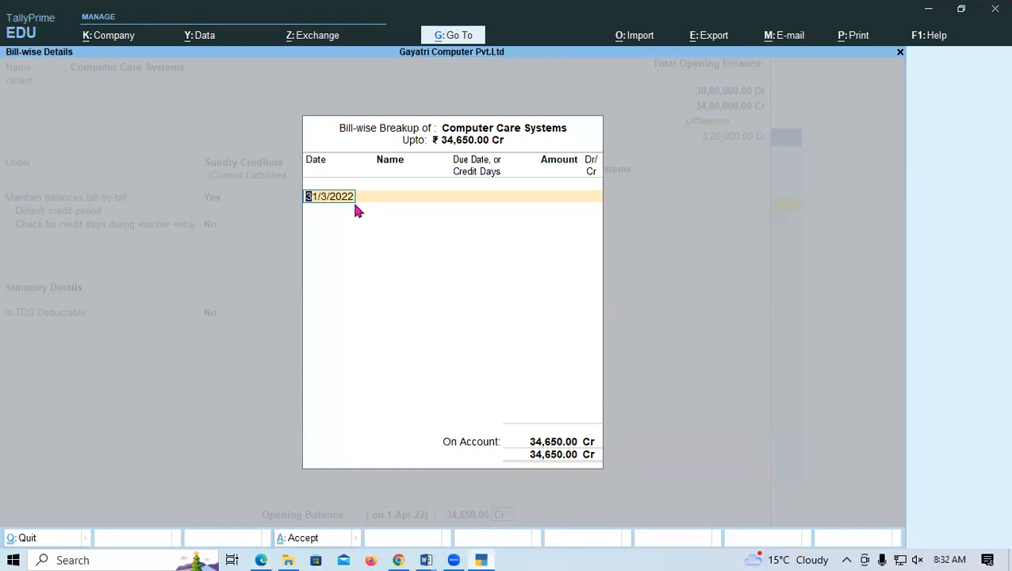
{"action": "key", "text": "alt+Tab"}
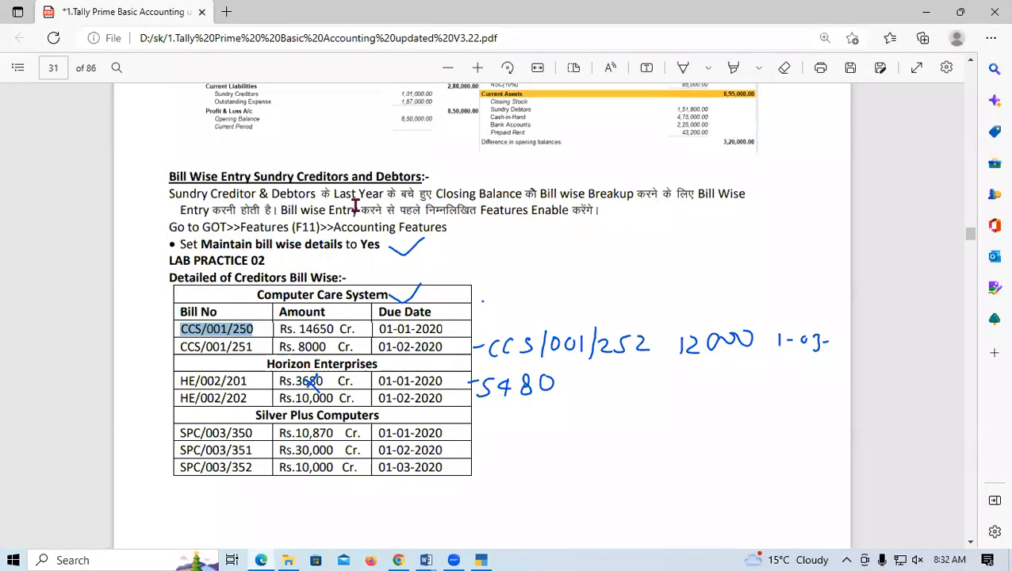
{"action": "key", "text": "alt+Tab"}
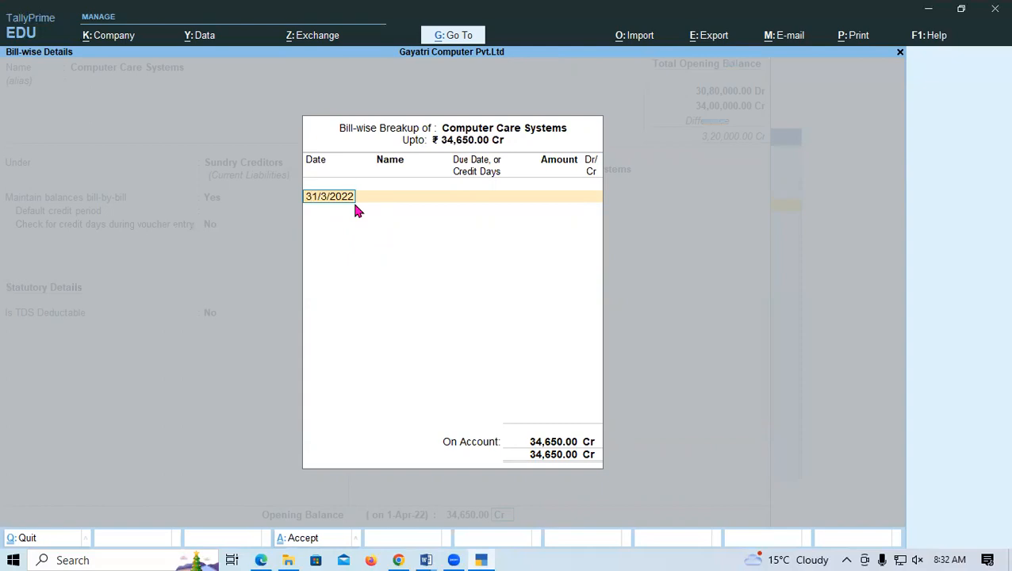
Step: Enter bill CCS/001/250 dated 1/1/2022 in the breakup, with due date 1-Jan-22 and amount 34,650.00 Cr
{"action": "type", "text": "01/01/2022"}
{"action": "key", "text": "Return"}
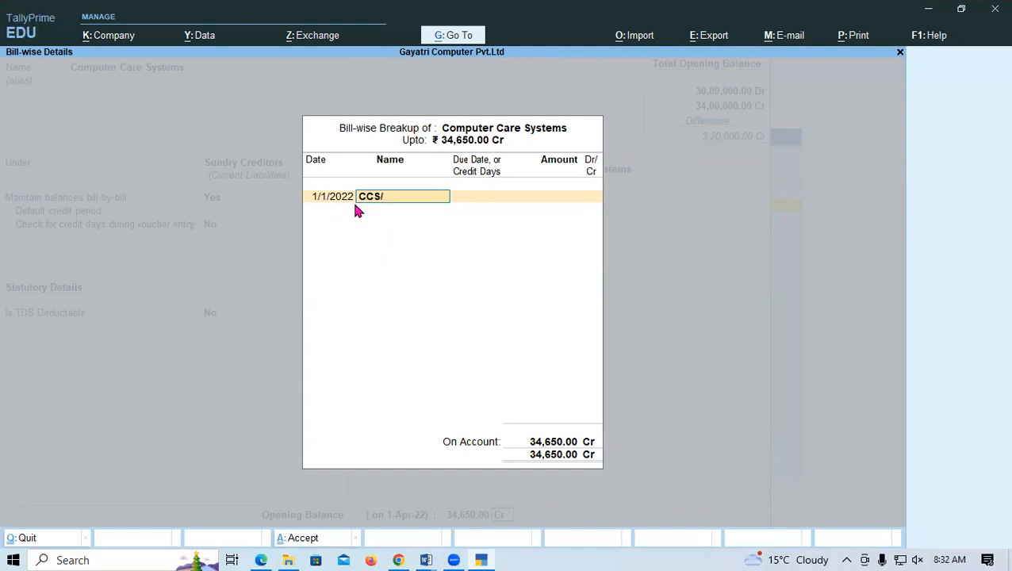
{"action": "type", "text": "001/250"}
{"action": "key", "text": "Return"}
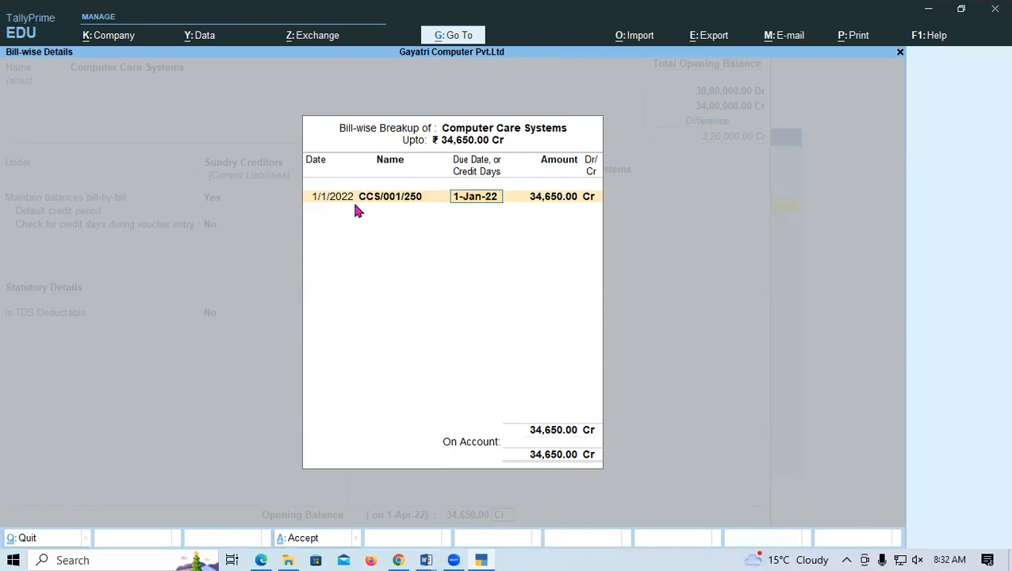
{"action": "key", "text": "Return"}
{"action": "key", "text": "Return"}
{"action": "key", "text": "Return"}
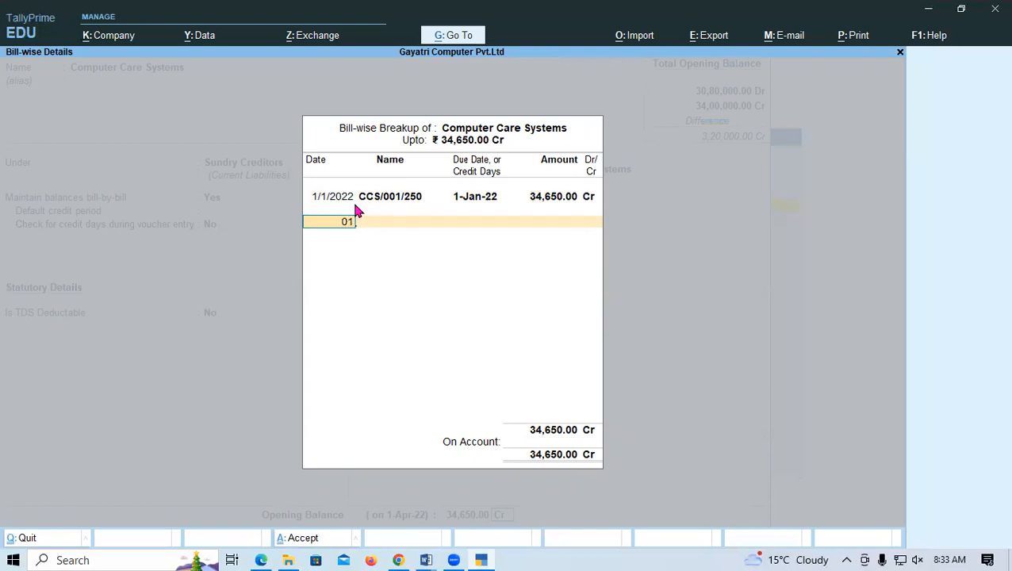
Step: Add bill CCS/001/251 dated 1/2/2022 to the Computer Care Systems breakup, with due date 1-Feb-22
{"action": "type", "text": "01/2/22"}
{"action": "key", "text": "Return"}
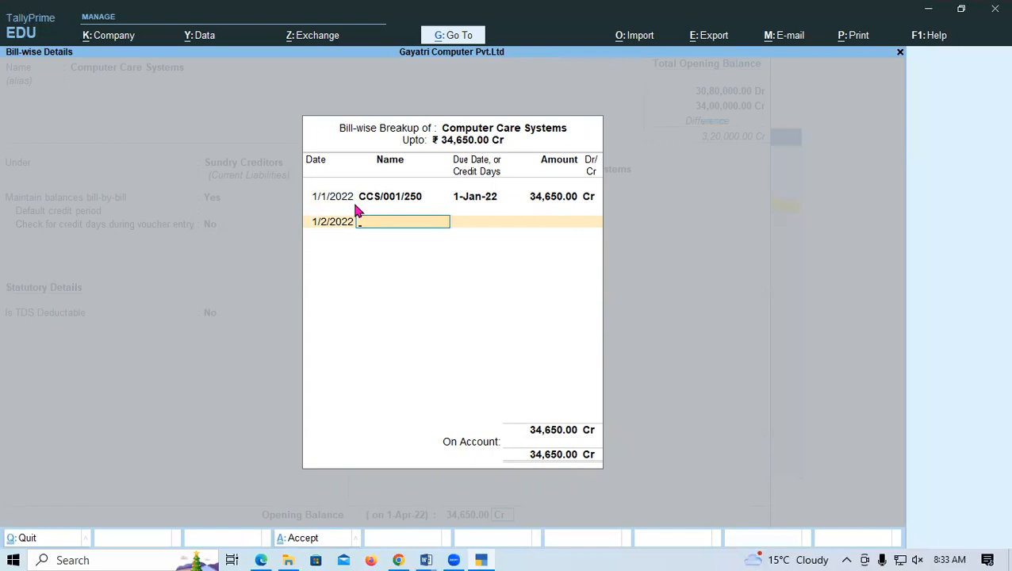
{"action": "left_click", "coordinate": [406, 196]}
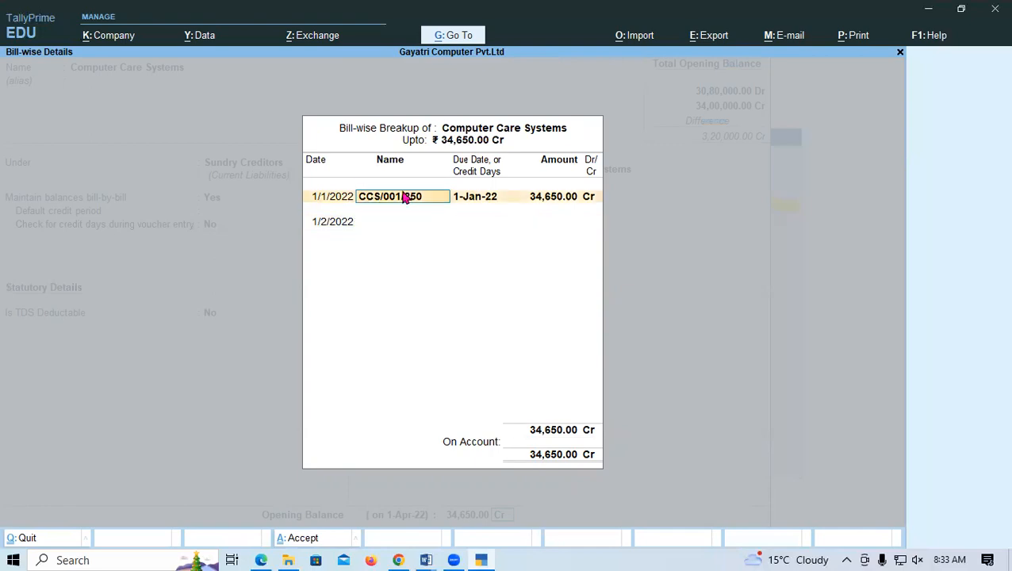
{"action": "left_click", "coordinate": [367, 225]}
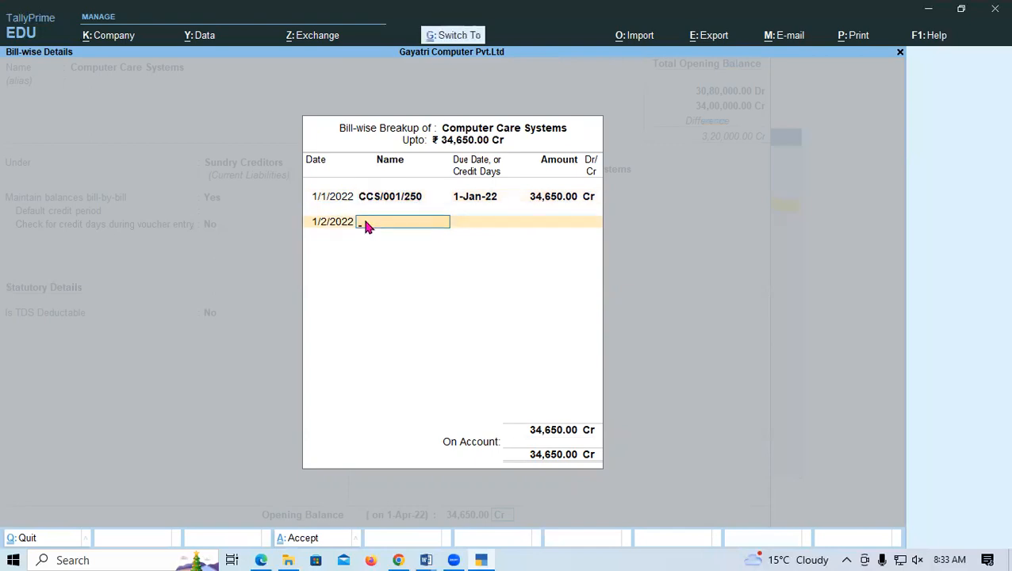
{"action": "key", "text": "ctrl+v"}
{"action": "key", "text": "BackSpace"}
{"action": "type", "text": "1"}
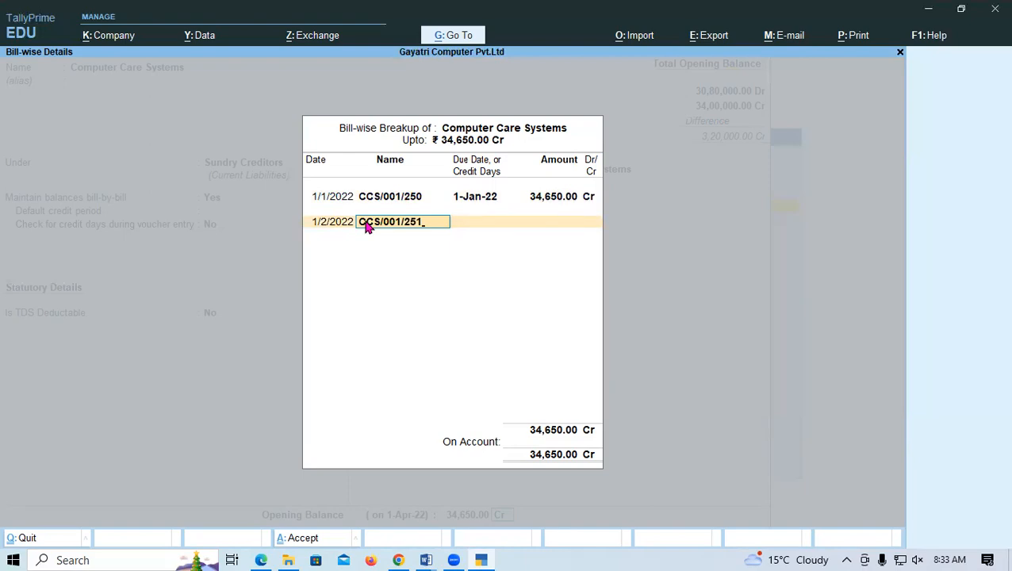
{"action": "key", "text": "Return"}
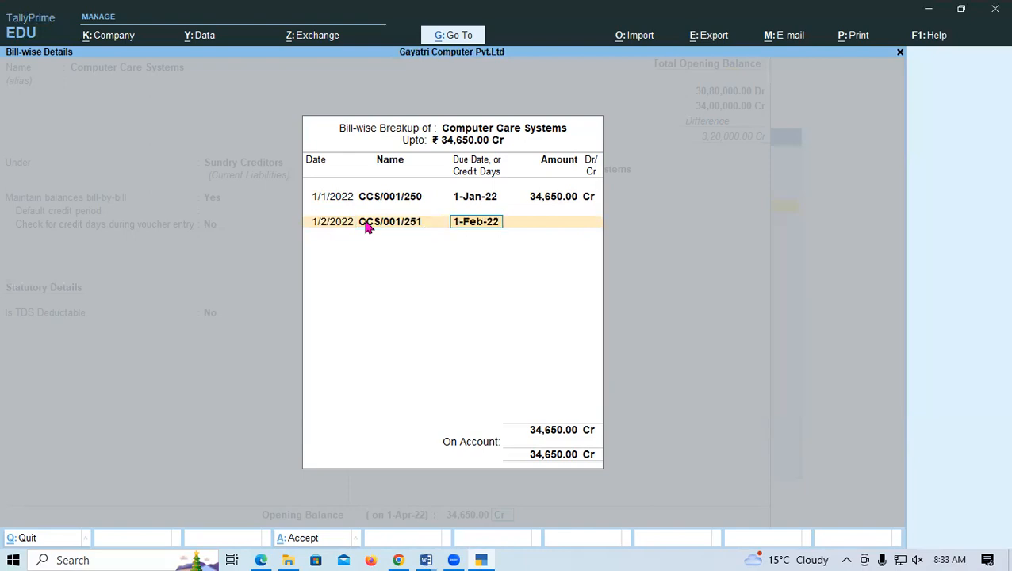
{"action": "key", "text": "Return"}
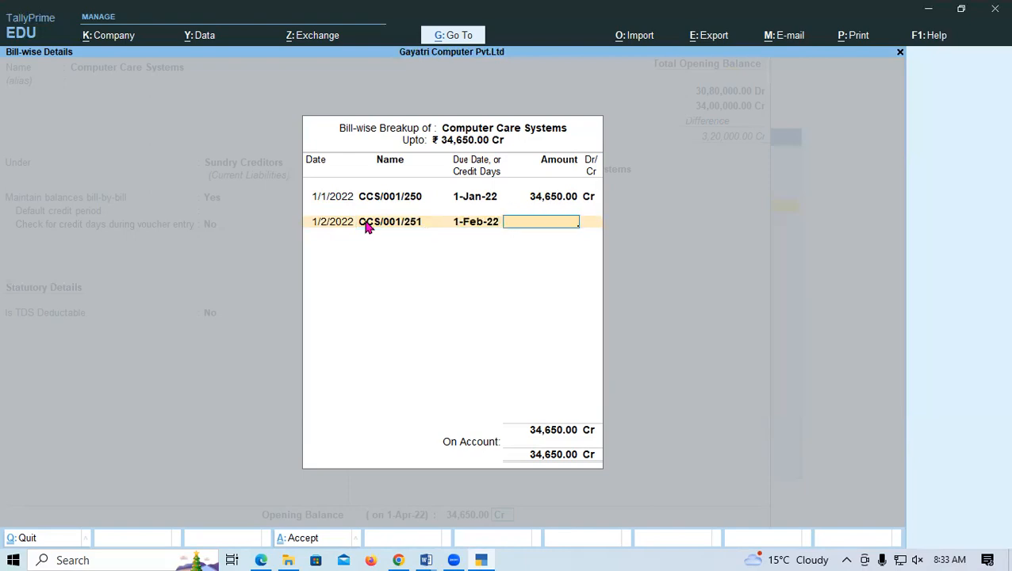
Step: Check bill CCS/001/250 in the PDF's creditor table and set its amount in TallyPrime's breakup to 14,650.00 Cr
{"action": "left_click", "coordinate": [539, 200]}
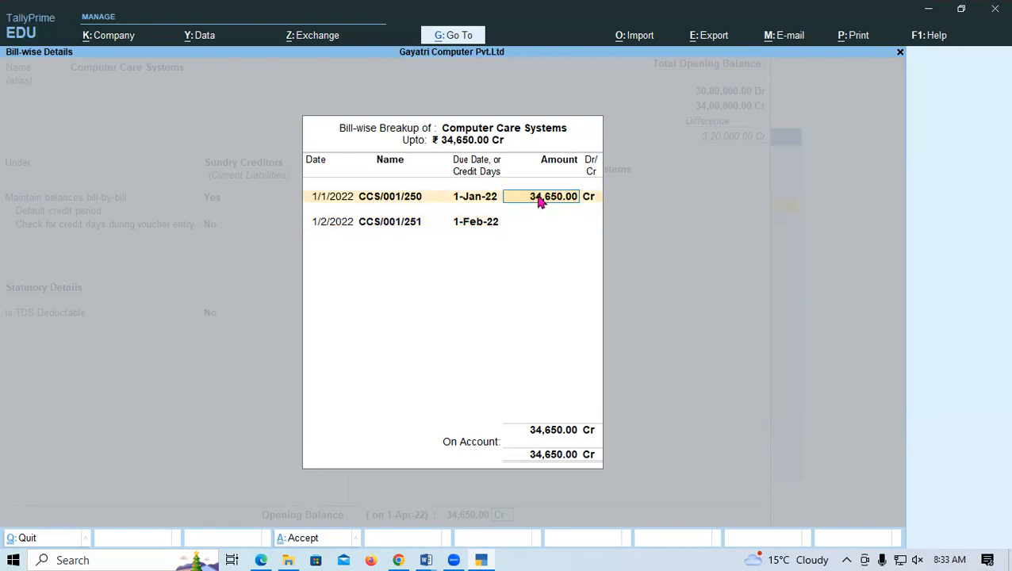
{"action": "key", "text": "alt+Tab"}
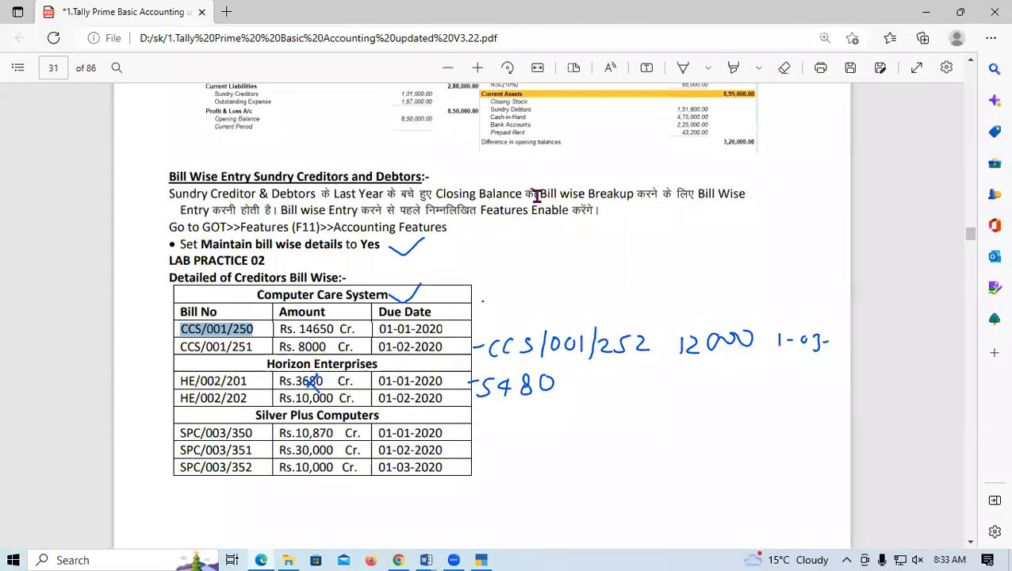
{"action": "key", "text": "alt+Tab"}
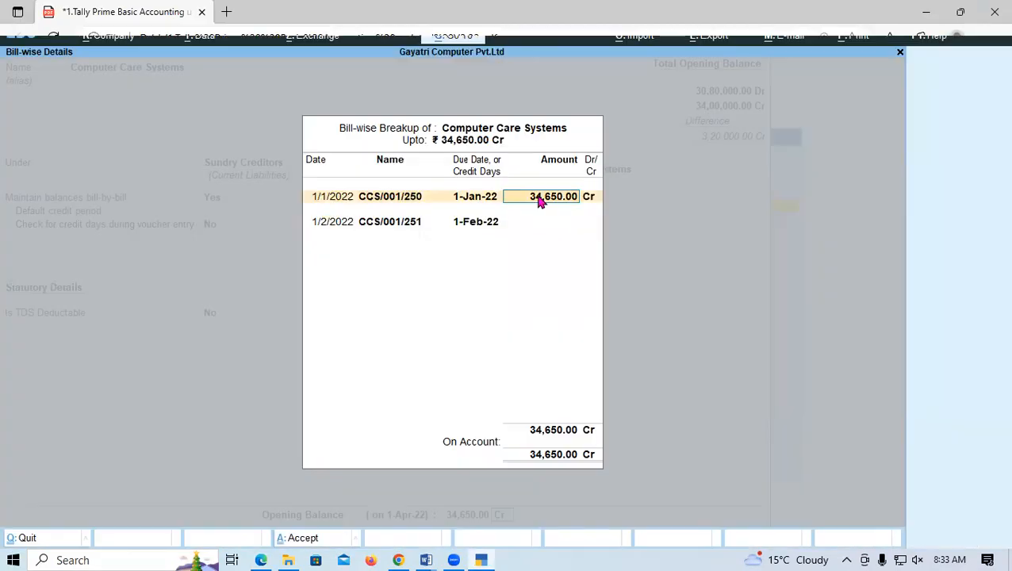
{"action": "type", "text": "14650"}
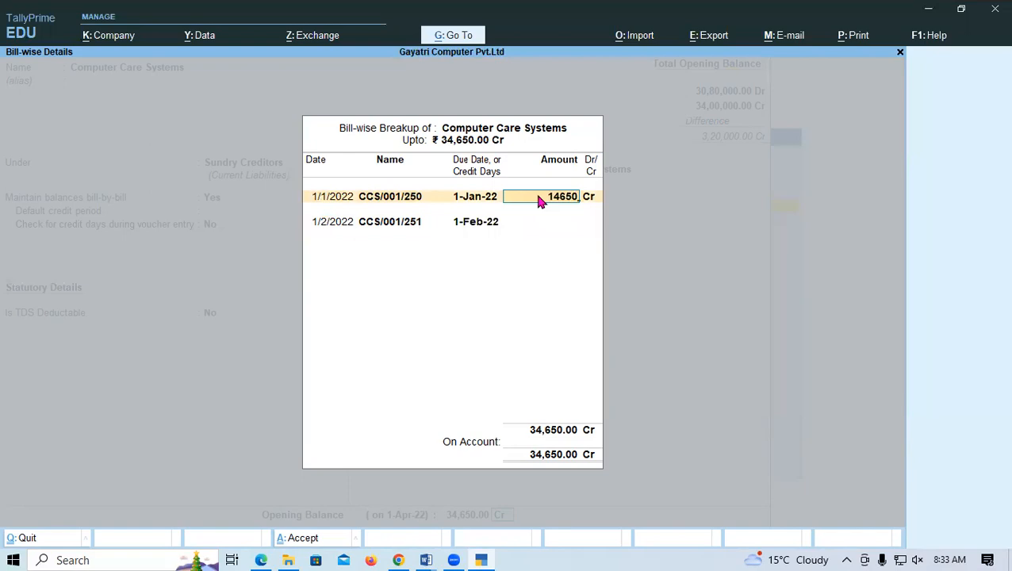
{"action": "key", "text": "Return"}
{"action": "key", "text": "Return"}
Step: Check bill CCS/001/251 in the PDF's creditor table and set its amount in TallyPrime's breakup to 8,000.00 Cr
{"action": "key", "text": "Return"}
{"action": "key", "text": "Return"}
{"action": "key", "text": "Return"}
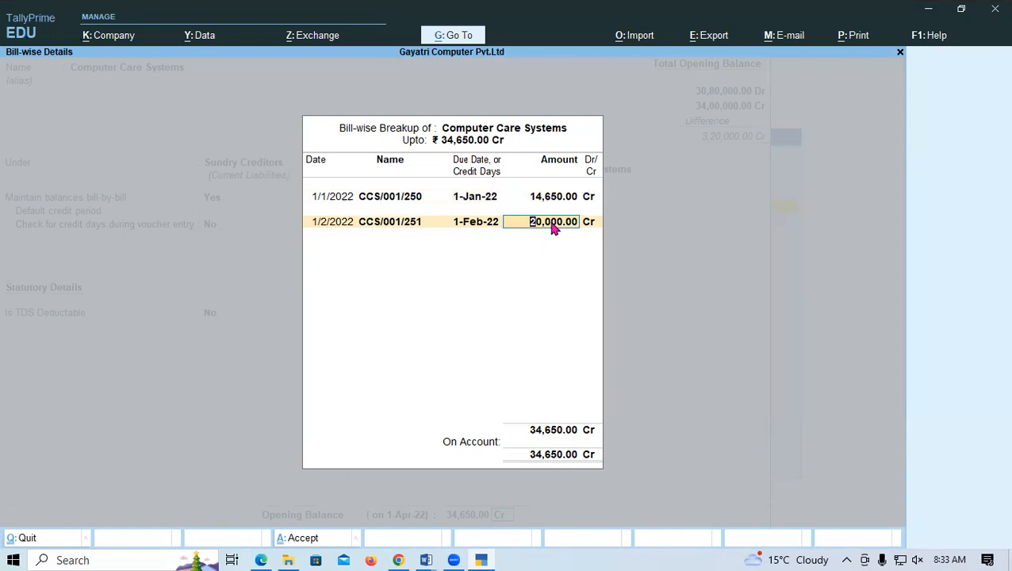
{"action": "key", "text": "alt+Tab"}
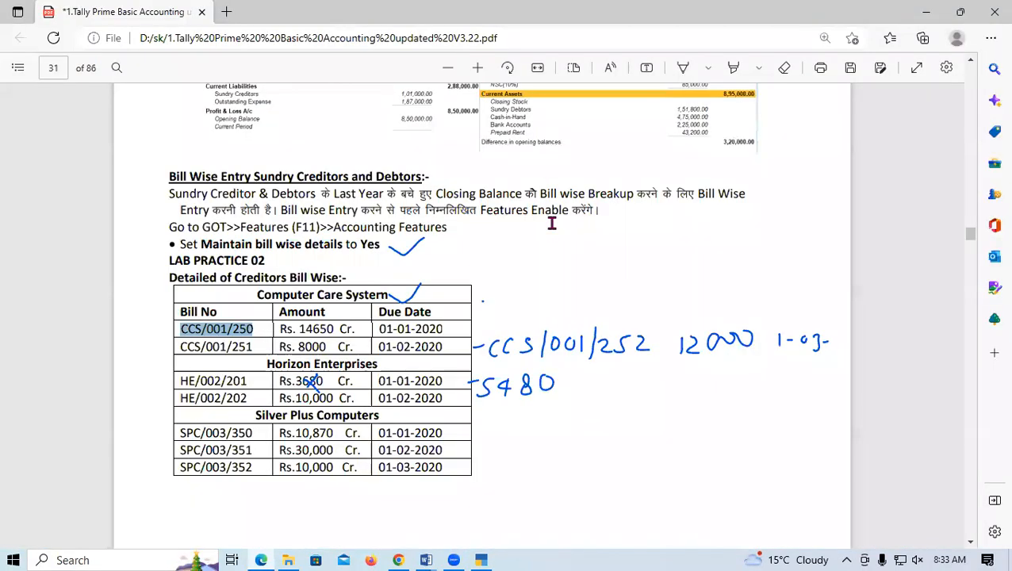
{"action": "key", "text": "alt+Tab"}
{"action": "type", "text": "8,00"}
{"action": "type", "text": "000"}
{"action": "key", "text": "Return"}
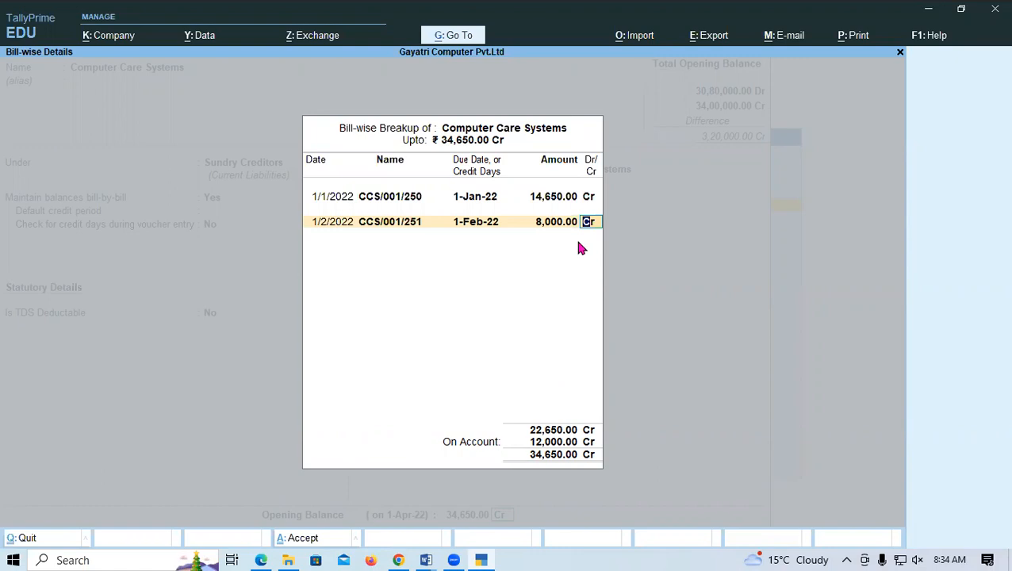
{"action": "key", "text": "Return"}
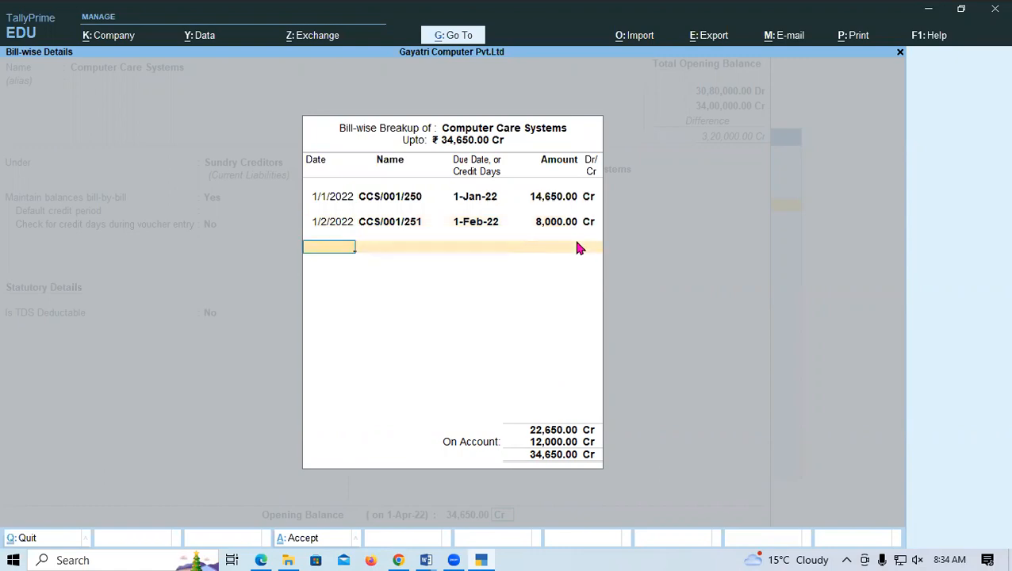
Step: Enter bill CCS/001/252 dated 1/3/2022, due 1-Mar-22, for 12,000.00 Cr, and save the Computer Care Systems ledger
{"action": "type", "text": "01/3"}
{"action": "key", "text": "Return"}
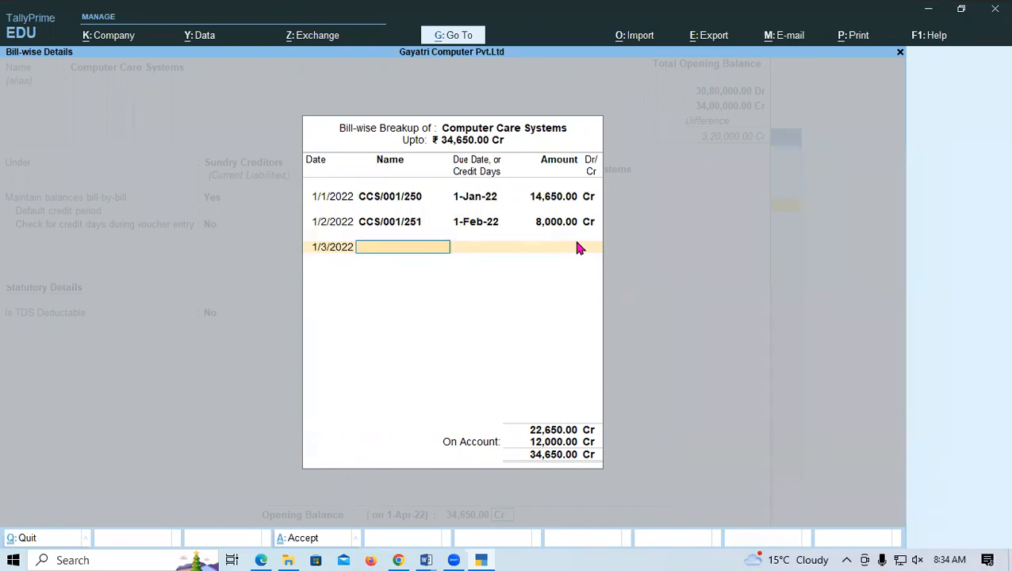
{"action": "key", "text": "ctrl+alt+v"}
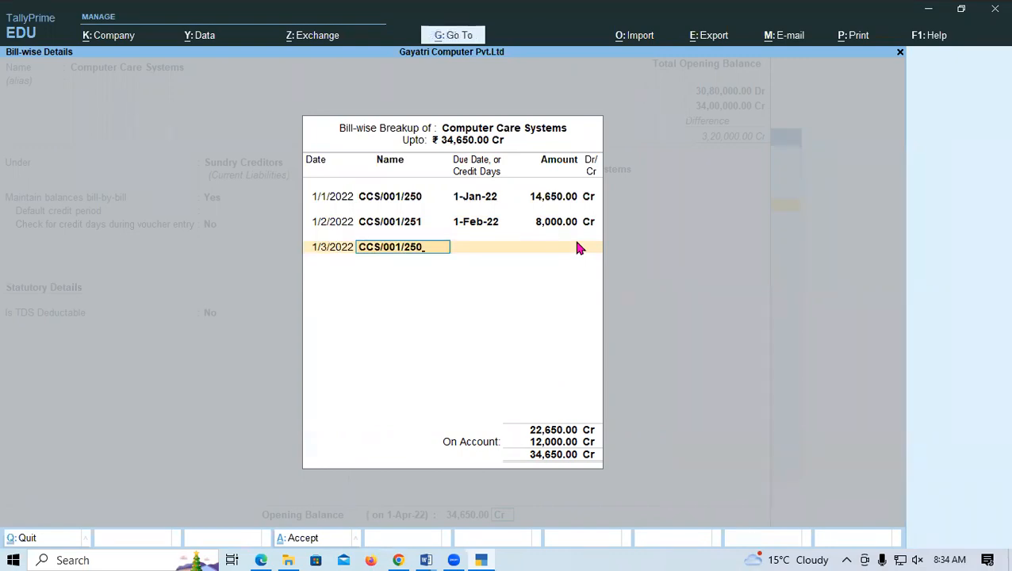
{"action": "key", "text": "BackSpace"}
{"action": "type", "text": "2"}
{"action": "key", "text": "Return"}
{"action": "key", "text": "Return"}
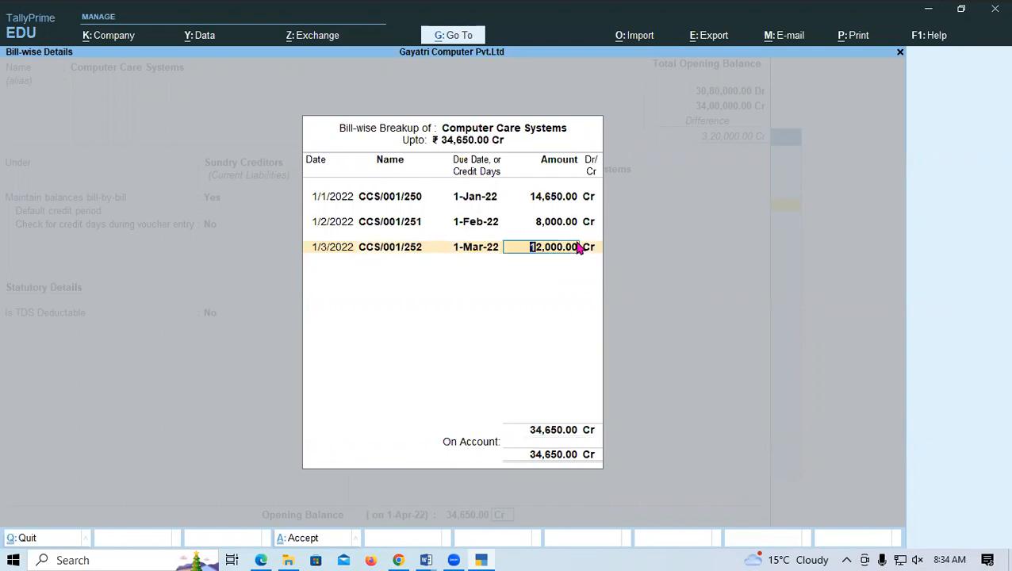
{"action": "key", "text": "Return"}
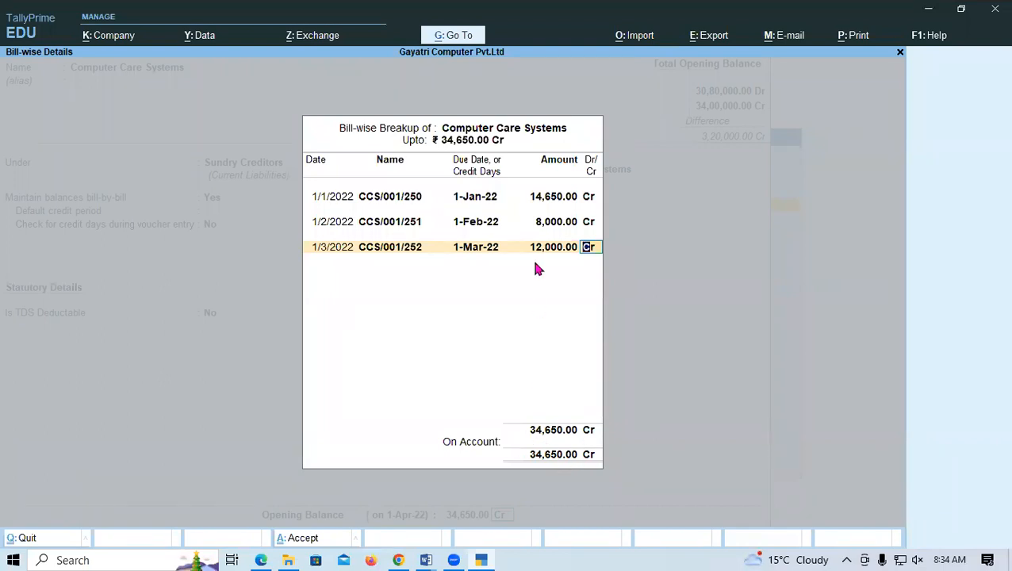
{"action": "key", "text": "Return"}
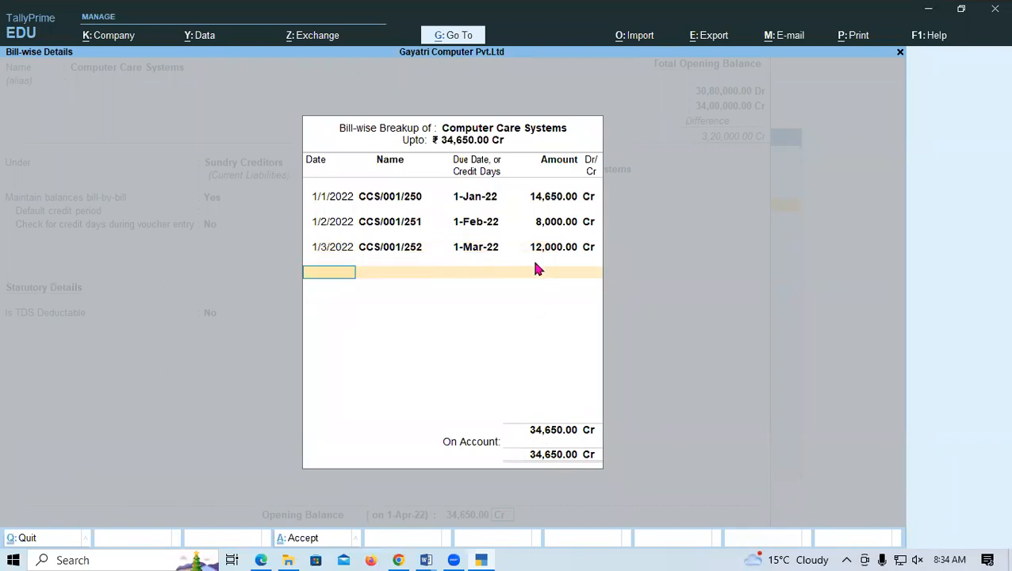
{"action": "key", "text": "Return"}
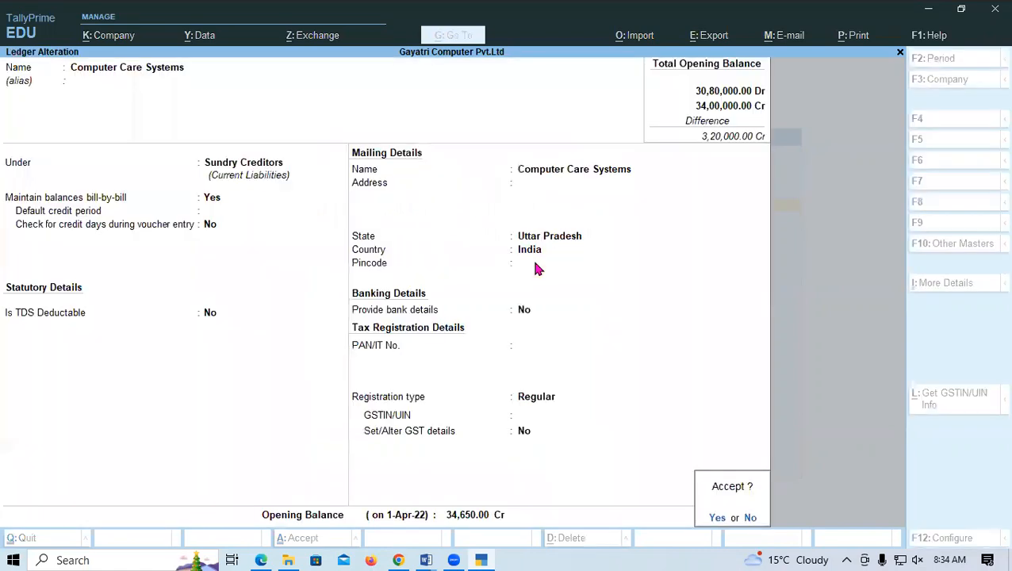
{"action": "key", "text": "Return"}
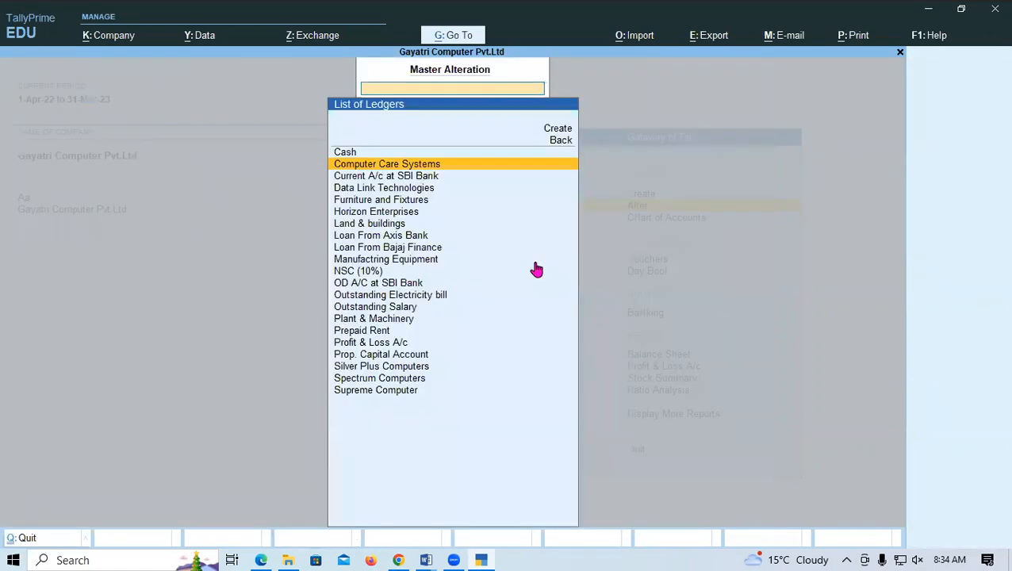
Step: Copy the first Horizon Enterprises bill number, HE/002/201, from the PDF's creditor table and return to TallyPrime's ledger list
{"action": "key", "text": "alt+Tab"}
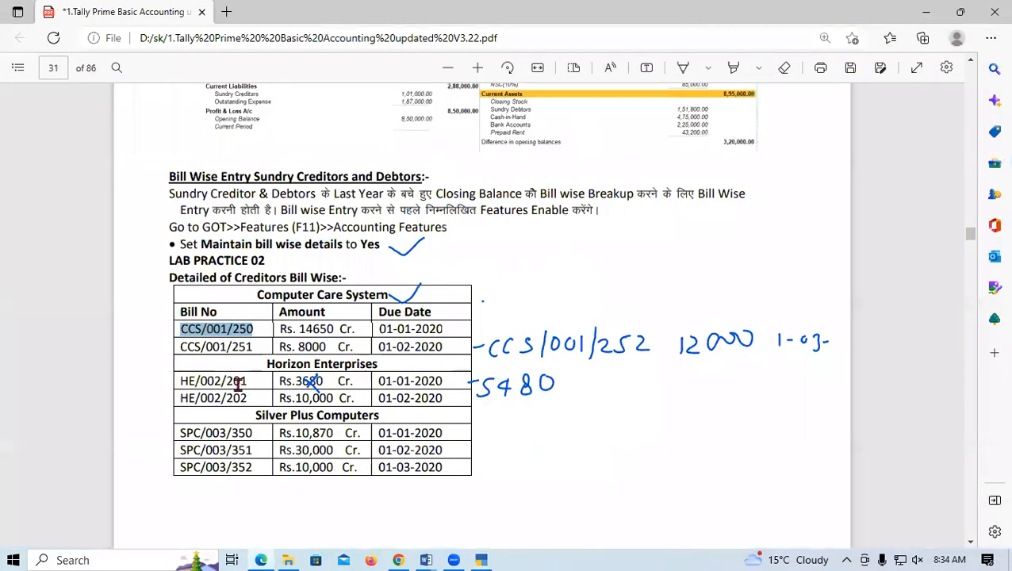
{"action": "scroll", "coordinate": [238, 385], "scroll_direction": "down", "scroll_amount": 2}
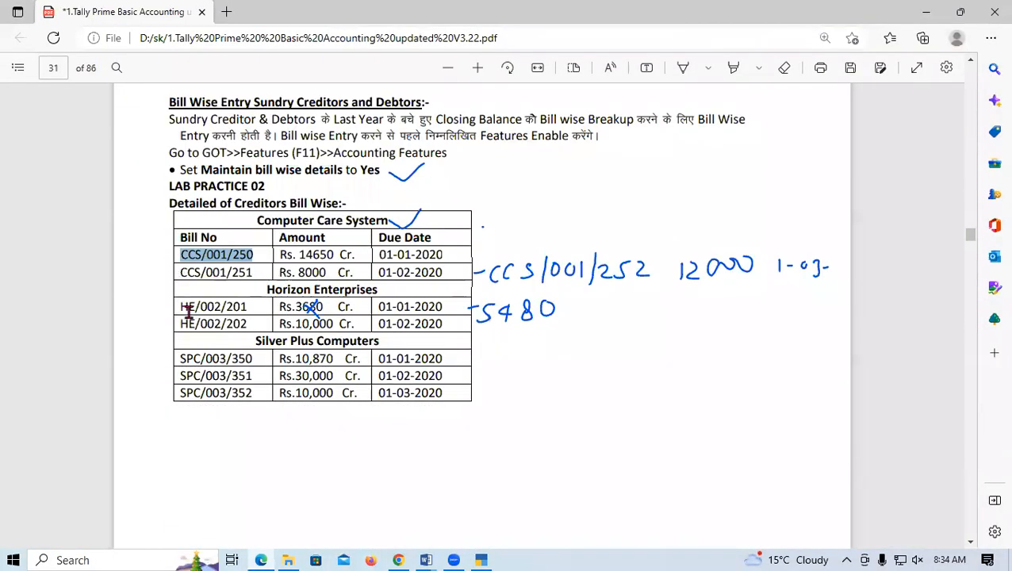
{"action": "left_click_drag", "start_coordinate": [267, 290], "coordinate": [381, 291]}
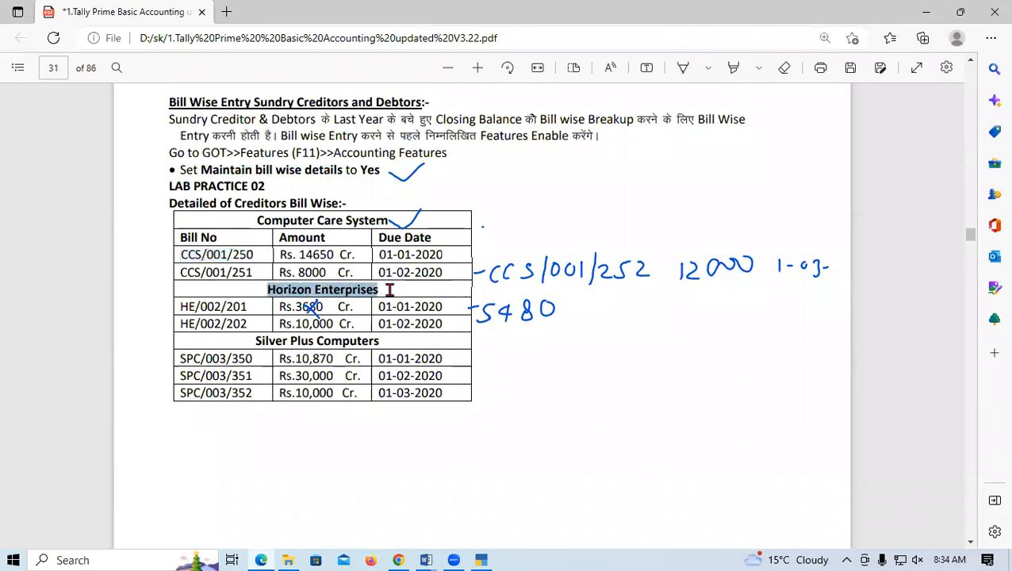
{"action": "left_click", "coordinate": [412, 371]}
{"action": "left_click_drag", "start_coordinate": [177, 306], "coordinate": [253, 307]}
{"action": "key", "text": "ctrl+c"}
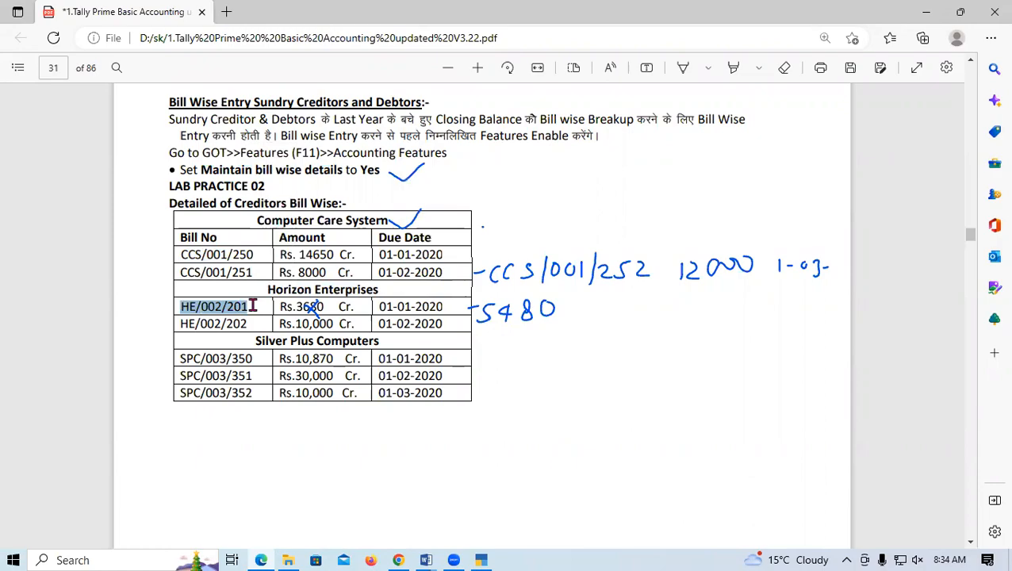
{"action": "key", "text": "alt+Tab"}
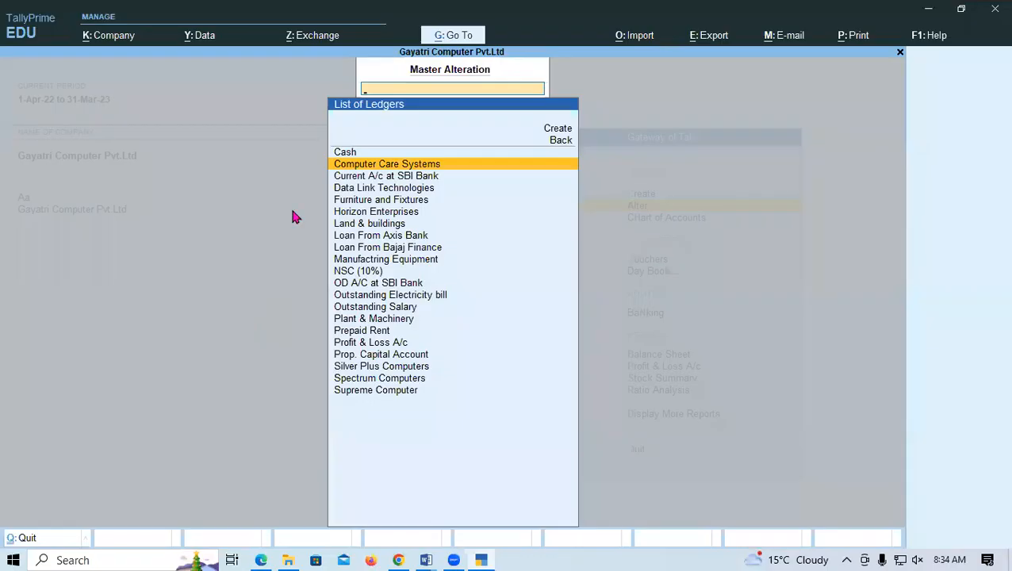
Step: Open the Horizon Enterprises ledger for alteration and proceed through its fields to the bill-wise breakup of the opening balance
{"action": "type", "text": "Ho"}
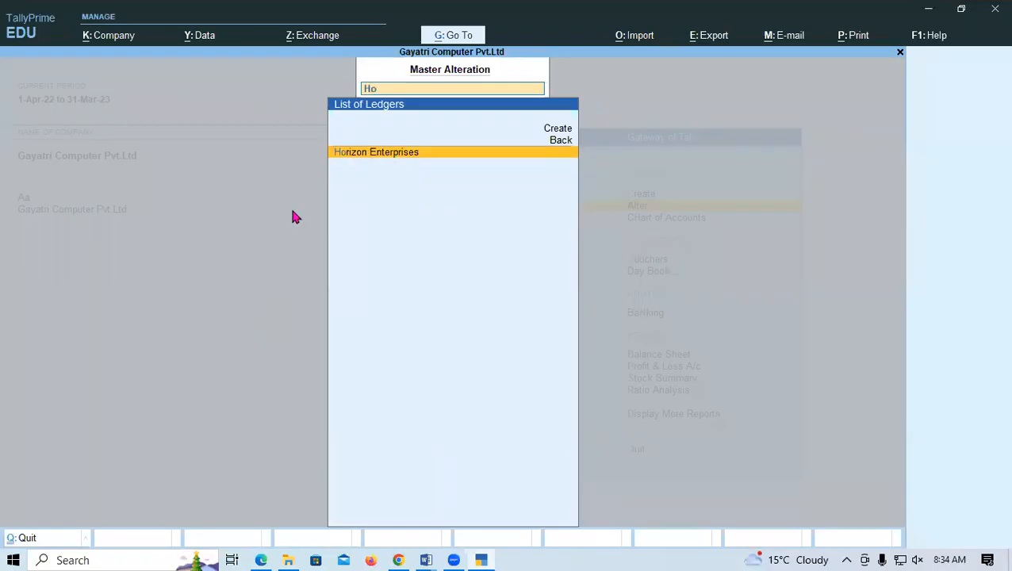
{"action": "key", "text": "Return"}
{"action": "key", "text": "Return"}
{"action": "key", "text": "Return"}
{"action": "key", "text": "Return"}
{"action": "key", "text": "Return"}
{"action": "key", "text": "Return"}
{"action": "key", "text": "Return"}
{"action": "key", "text": "Return"}
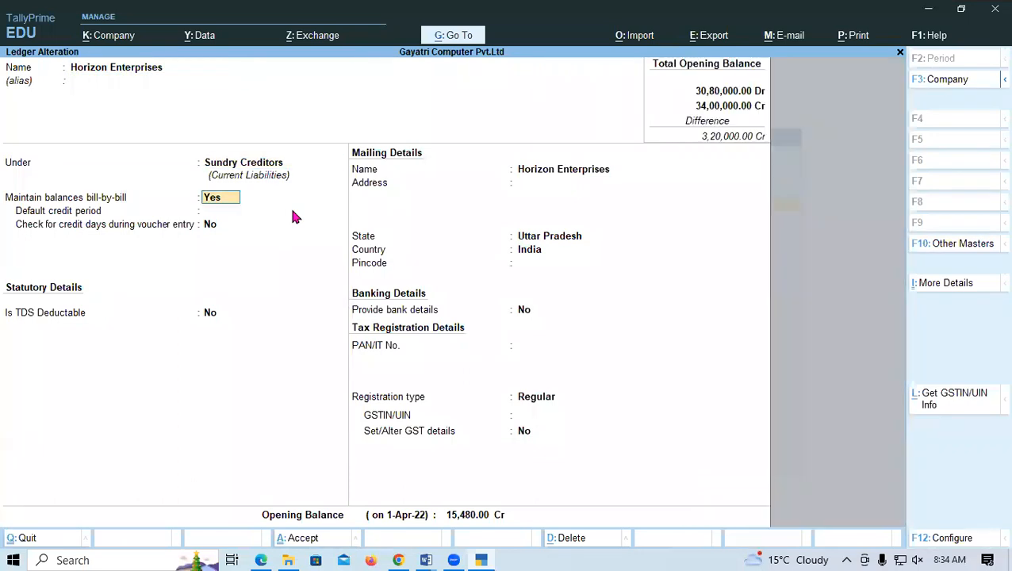
{"action": "key", "text": "Return"}
{"action": "key", "text": "Return"}
{"action": "key", "text": "Return"}
{"action": "key", "text": "Return"}
{"action": "key", "text": "Return"}
{"action": "key", "text": "Return"}
{"action": "key", "text": "Return"}
{"action": "key", "text": "Return"}
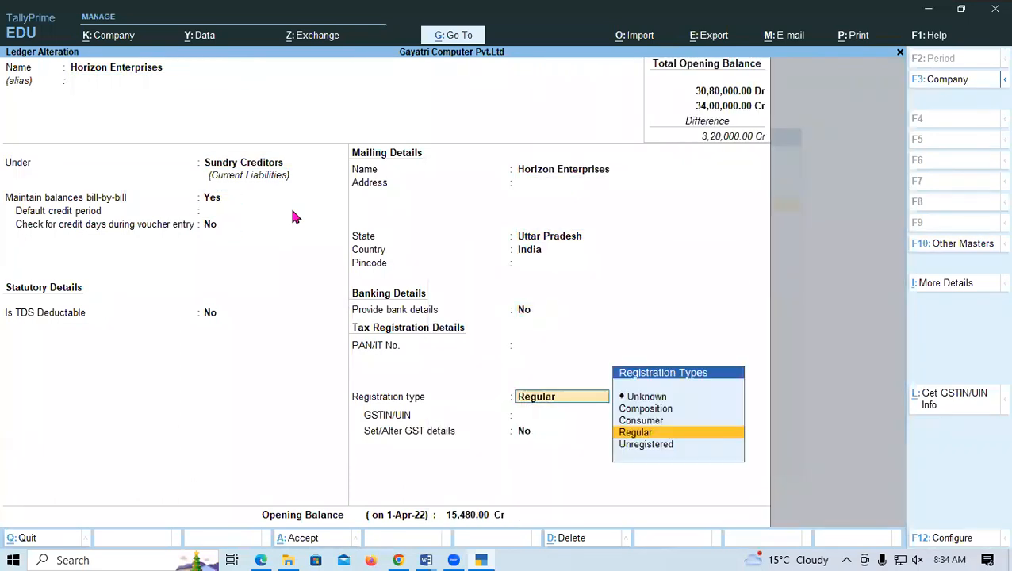
{"action": "key", "text": "Return"}
{"action": "key", "text": "Return"}
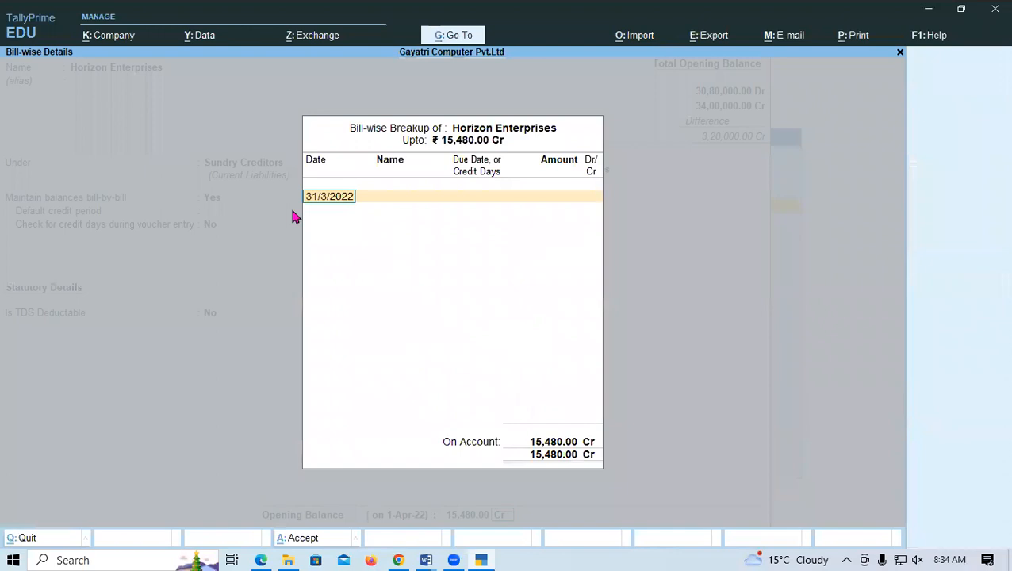
Step: Add bill HE/002/201 dated 1/1/2022, with due date 1-Jan-22, to the Horizon Enterprises bill-wise breakup
{"action": "type", "text": "01/01/2"}
{"action": "key", "text": "BackSpace"}
{"action": "key", "text": "Return"}
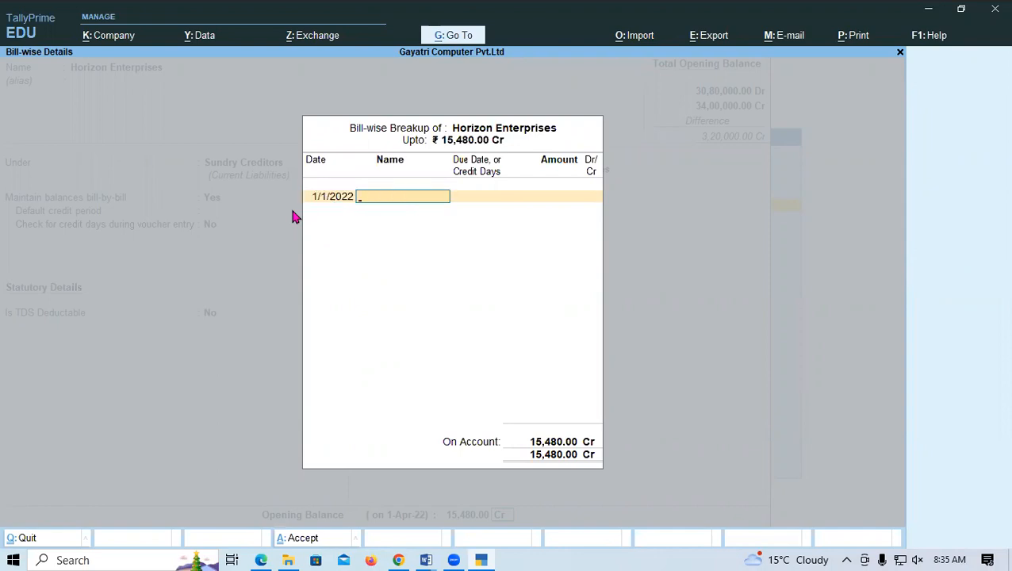
{"action": "type", "text": "HE/002/201"}
{"action": "key", "text": "Return"}
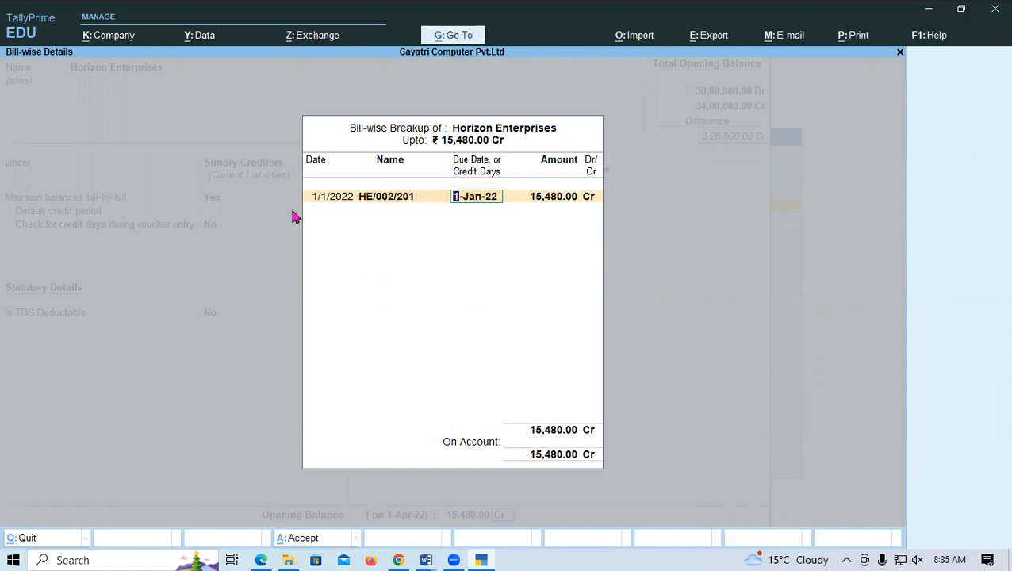
{"action": "key", "text": "Return"}
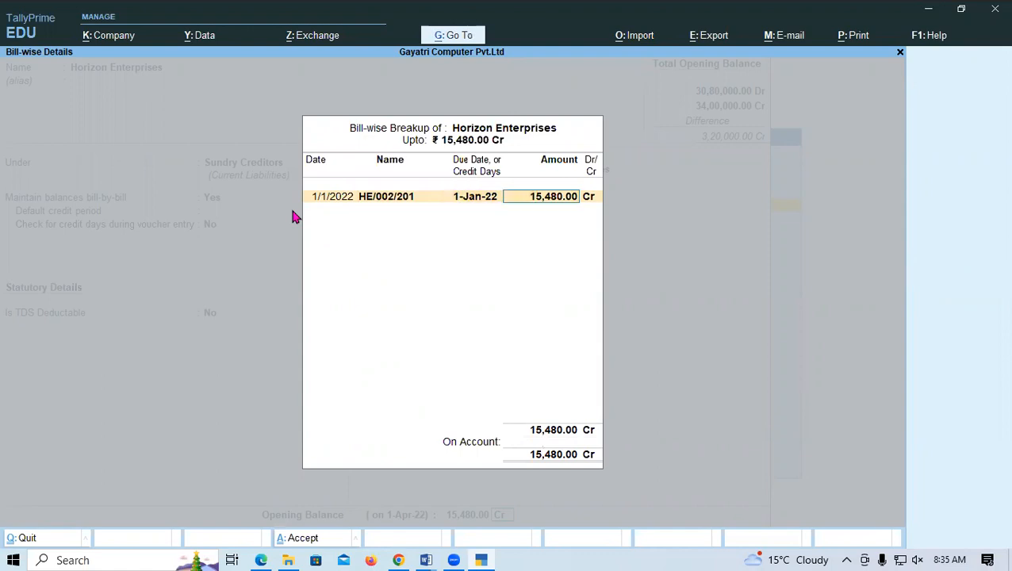
Step: Check the handwritten amount for bill HE/002/201 in the PDF's creditor table and set it in TallyPrime to 5,480.00 Cr
{"action": "key", "text": "alt+Tab"}
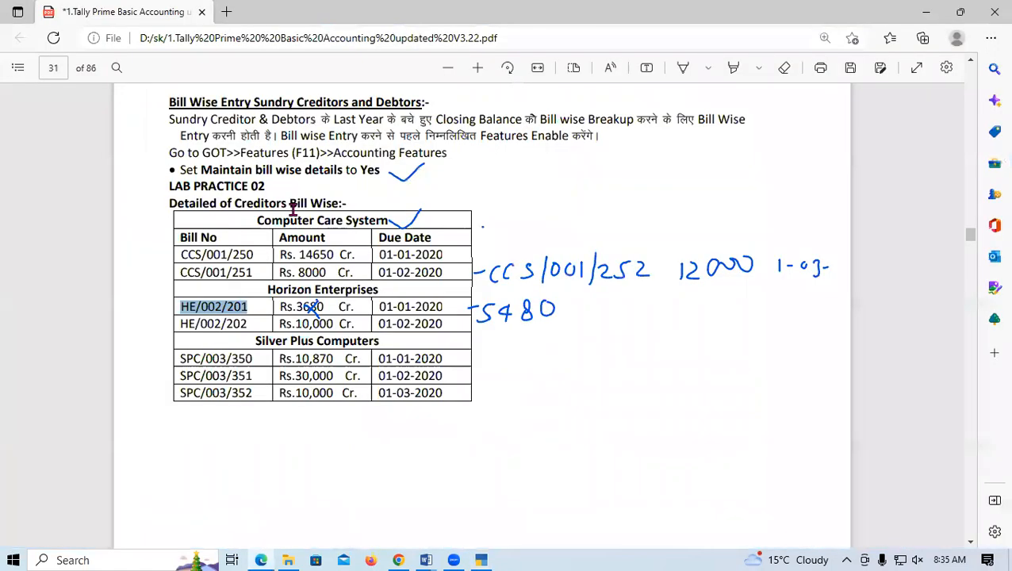
{"action": "key", "text": "alt+Tab"}
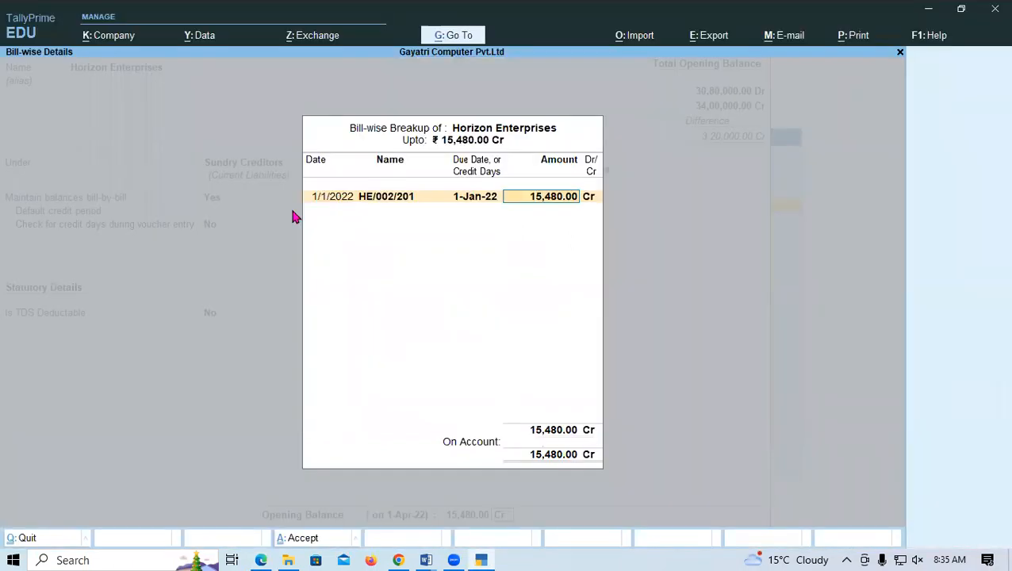
{"action": "type", "text": "5480"}
{"action": "key", "text": "Return"}
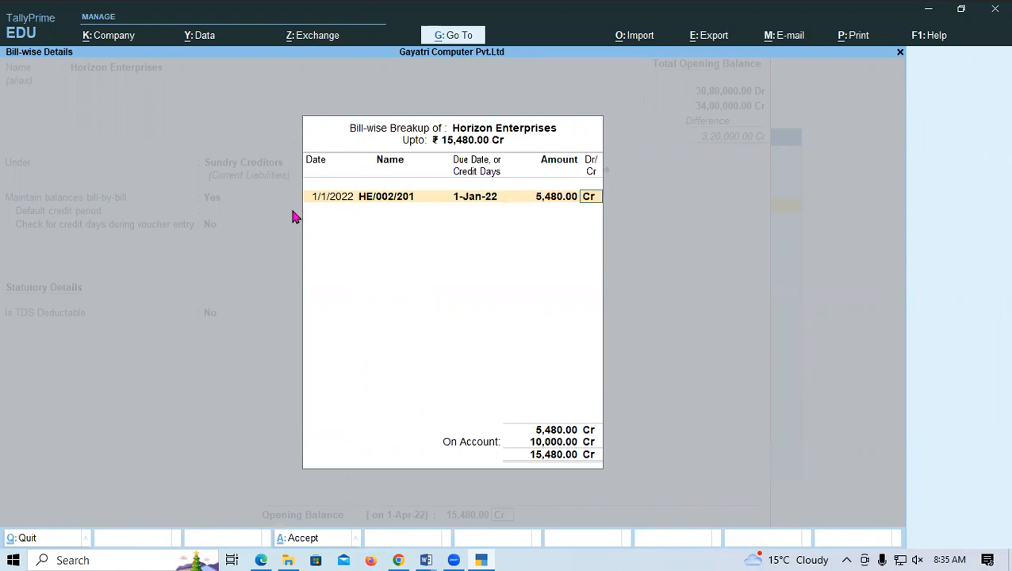
{"action": "key", "text": "Return"}
Step: Enter bill HE/002/202 dated 1/2/2022, due 1-Feb-22, for 10,000.00 Cr, and save the Horizon Enterprises ledger
{"action": "type", "text": "1/2"}
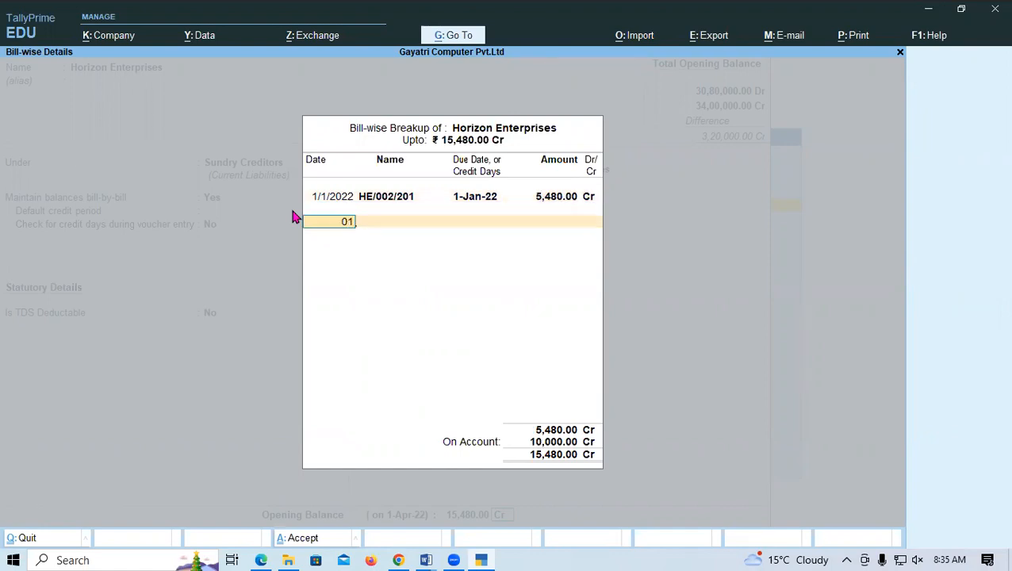
{"action": "key", "text": "Return"}
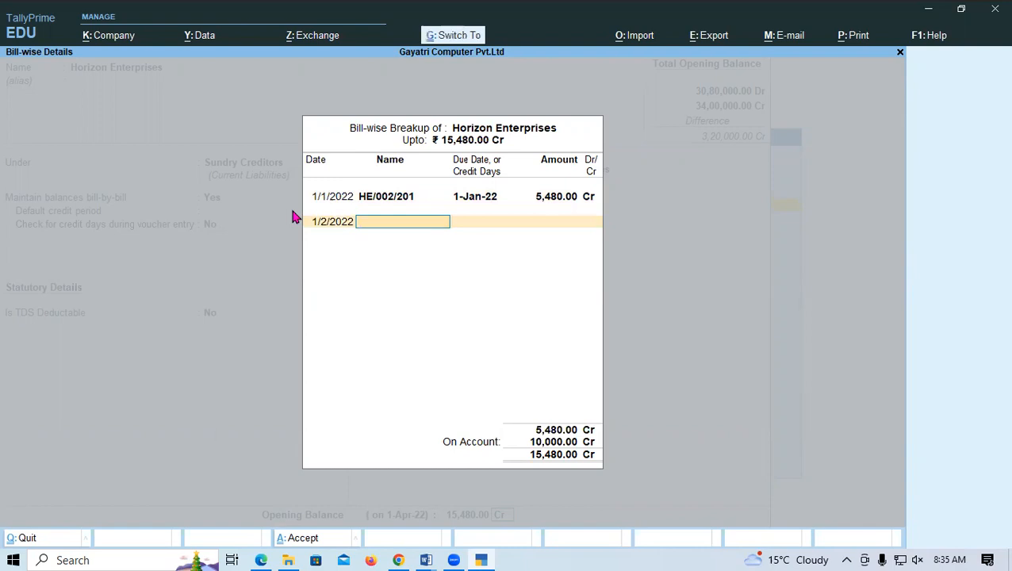
{"action": "key", "text": "ctrl+v"}
{"action": "key", "text": "BackSpace"}
{"action": "type", "text": "2"}
{"action": "key", "text": "Return"}
{"action": "key", "text": "Return"}
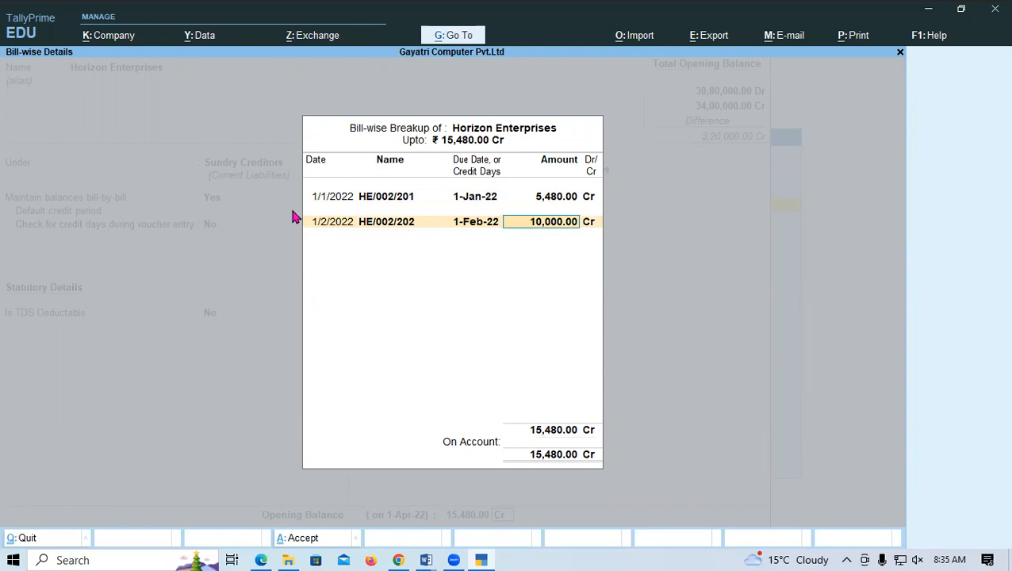
{"action": "key", "text": "Return"}
{"action": "key", "text": "Return"}
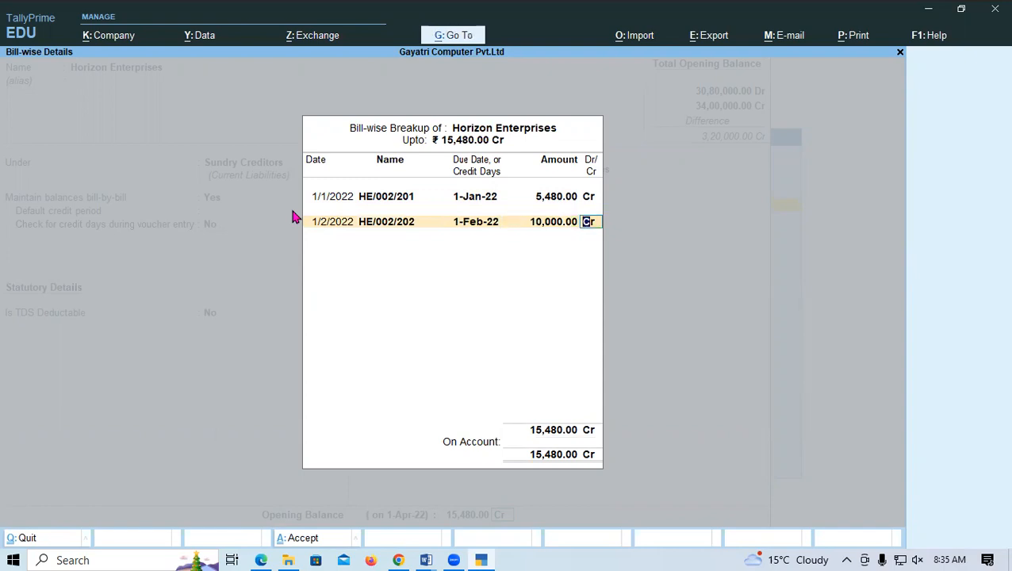
{"action": "key", "text": "Return"}
{"action": "key", "text": "Return"}
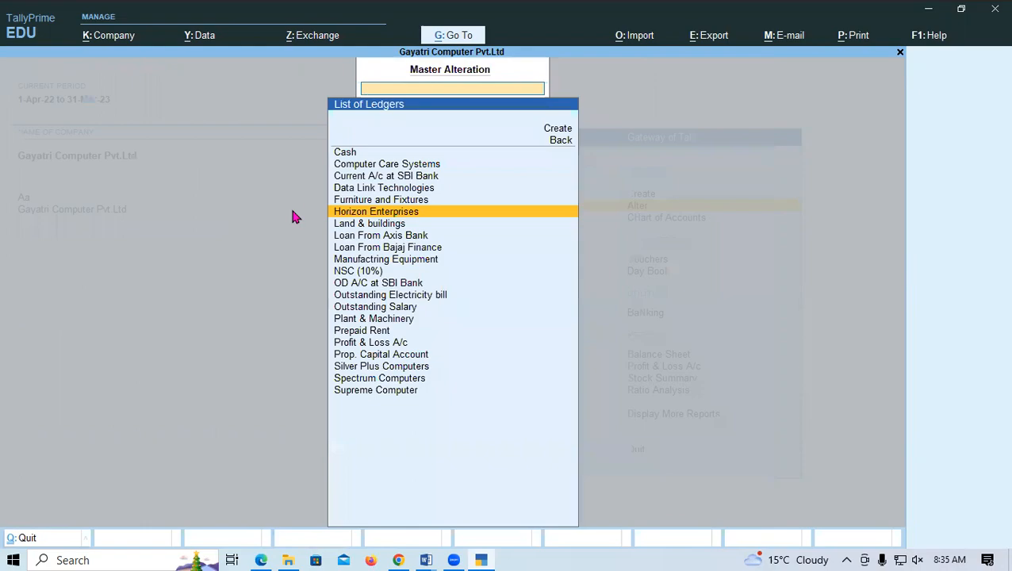
Step: Copy the first Silver Plus Computers bill number, SPC/003/350, from the PDF's creditor table and return to TallyPrime's ledger list
{"action": "key", "text": "alt+Tab"}
{"action": "scroll", "coordinate": [309, 381], "scroll_direction": "down", "scroll_amount": 2}
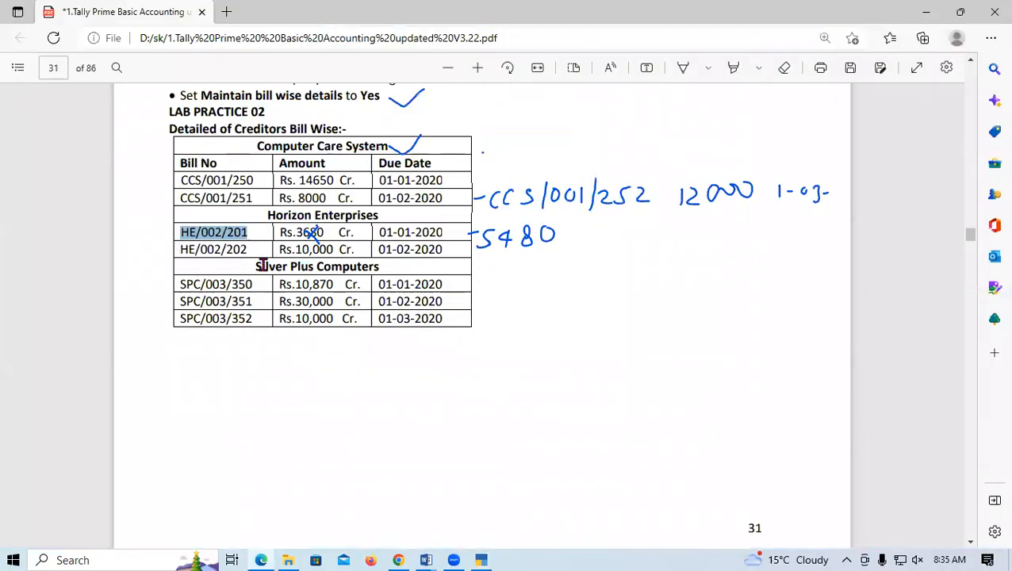
{"action": "left_click_drag", "start_coordinate": [181, 285], "coordinate": [259, 284]}
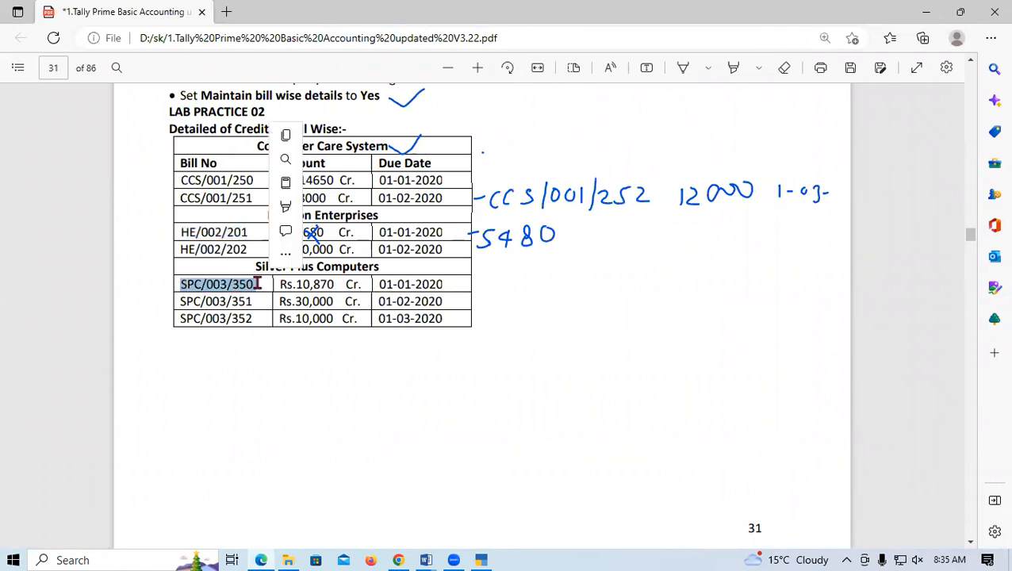
{"action": "key", "text": "ctrl+c"}
{"action": "key", "text": "alt+Tab"}
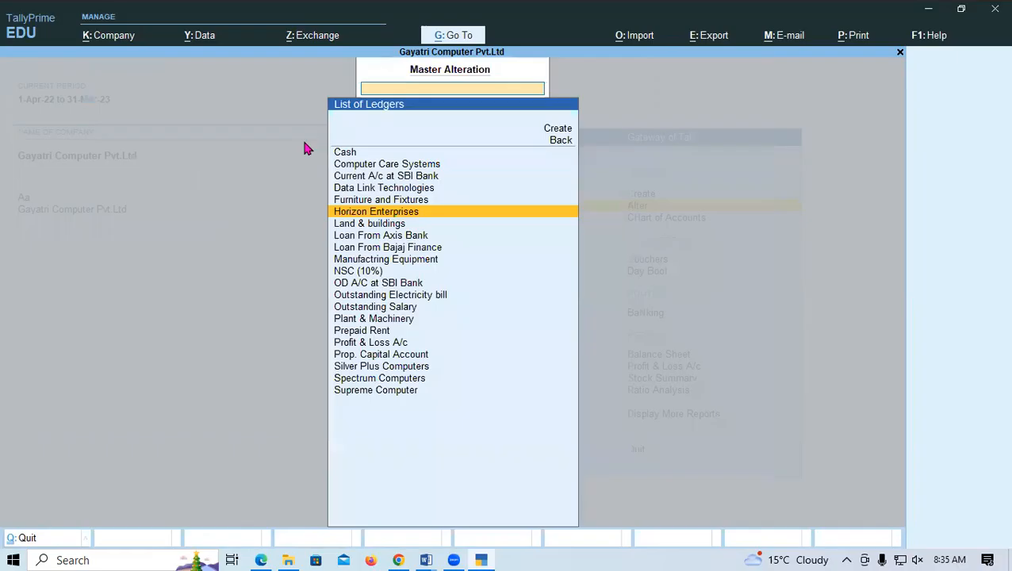
Step: Open the Silver Plus Computers ledger for alteration and proceed through its fields to the bill-wise breakup of the opening balance
{"action": "type", "text": "sil"}
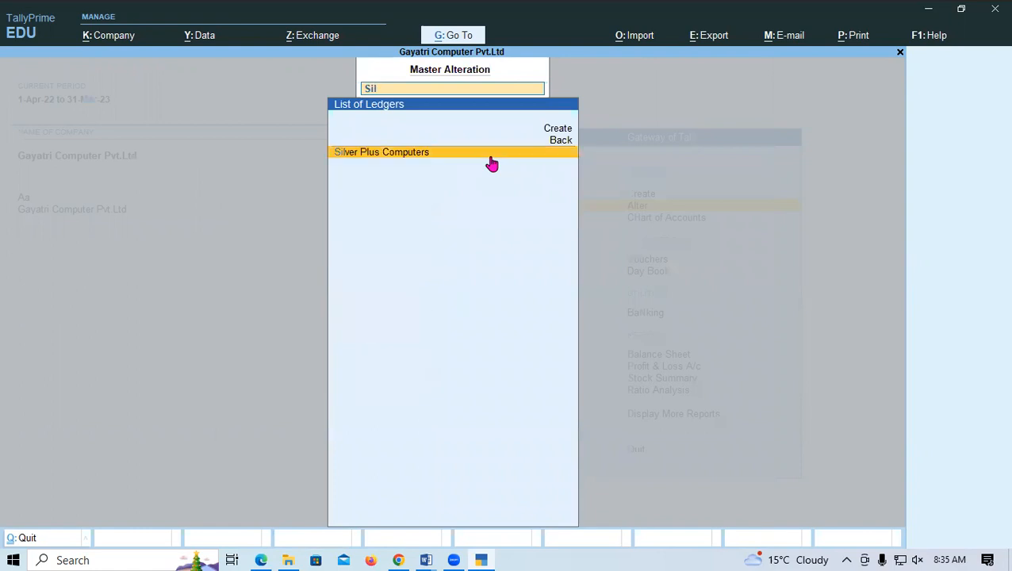
{"action": "key", "text": "Return"}
{"action": "key", "text": "Return"}
{"action": "key", "text": "Return"}
{"action": "key", "text": "Return"}
{"action": "key", "text": "Return"}
{"action": "key", "text": "Return"}
{"action": "key", "text": "Return"}
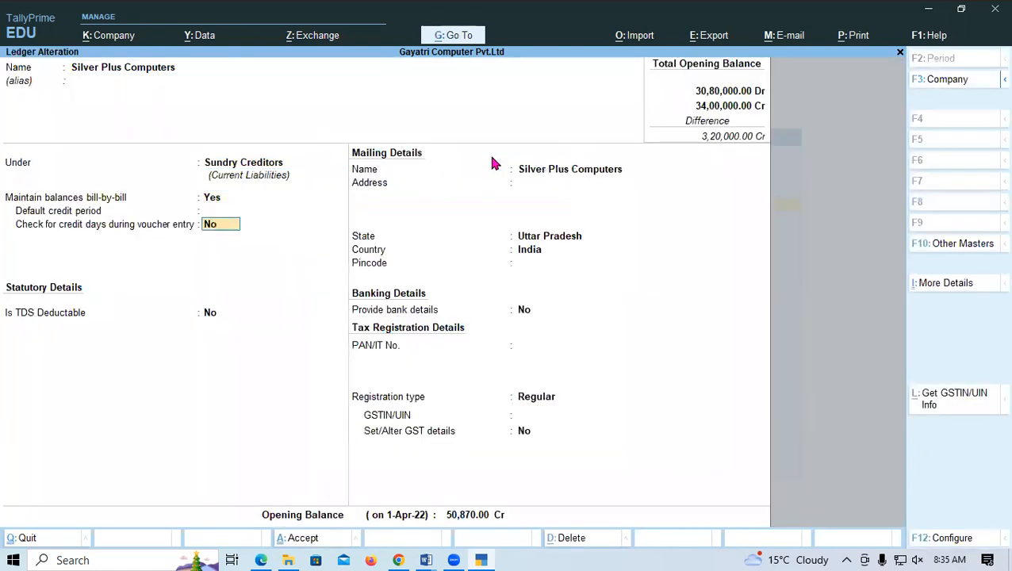
{"action": "key", "text": "Return"}
{"action": "key", "text": "Return"}
{"action": "key", "text": "Return"}
{"action": "key", "text": "Return"}
{"action": "key", "text": "Return"}
{"action": "key", "text": "Return"}
{"action": "key", "text": "Return"}
{"action": "key", "text": "Return"}
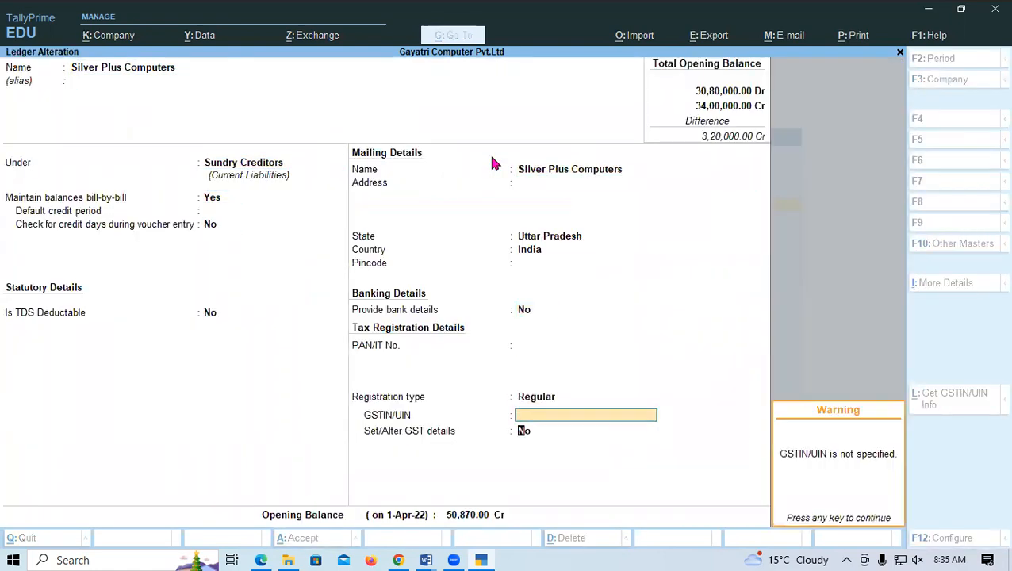
{"action": "key", "text": "Return"}
Step: Add bill SPC/003/350 dated 1/1/2022, with due date 1-Jan-22, to the Silver Plus Computers bill-wise breakup
{"action": "type", "text": "01/"}
{"action": "type", "text": "1"}
{"action": "key", "text": "Return"}
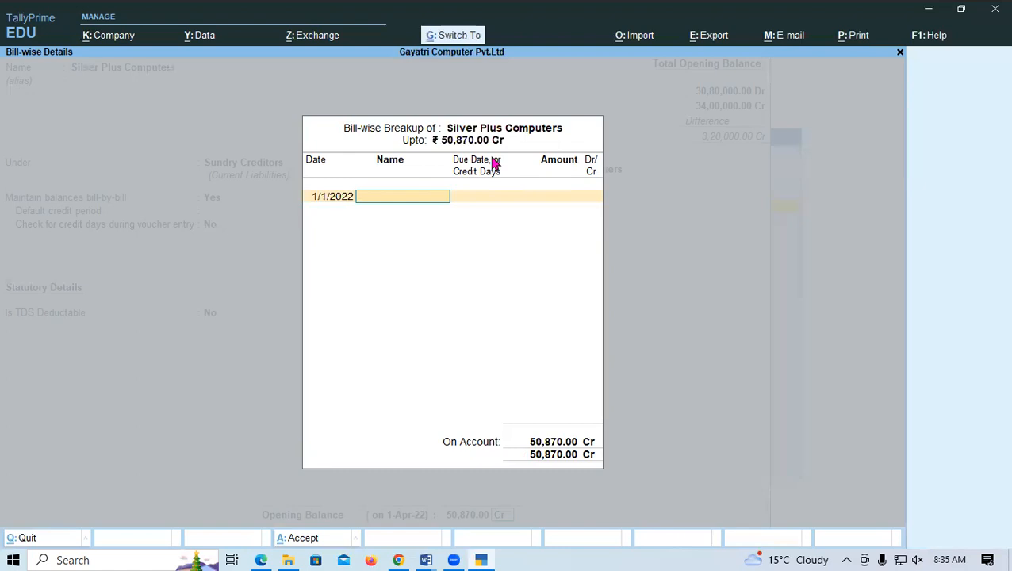
{"action": "type", "text": "SPC/003/350"}
{"action": "key", "text": "Return"}
{"action": "key", "text": "Return"}
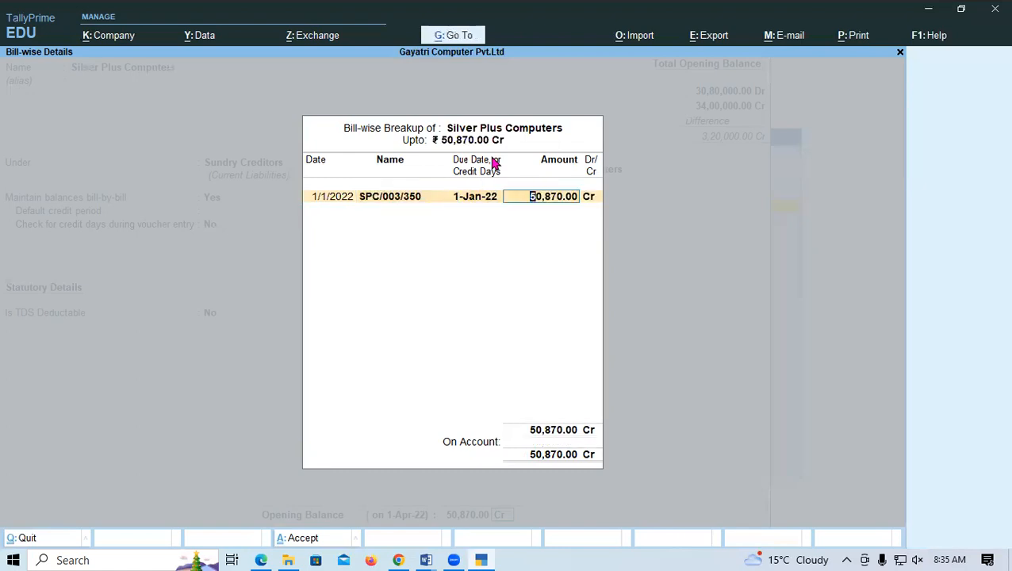
Step: Set the amount of bill SPC/003/350 to 10,870.00 Cr
{"action": "type", "text": "1"}
{"action": "type", "text": "870"}
{"action": "key", "text": "BackSpace"}
{"action": "key", "text": "BackSpace"}
{"action": "key", "text": "BackSpace"}
{"action": "key", "text": "BackSpace"}
{"action": "type", "text": "10870"}
{"action": "key", "text": "Return"}
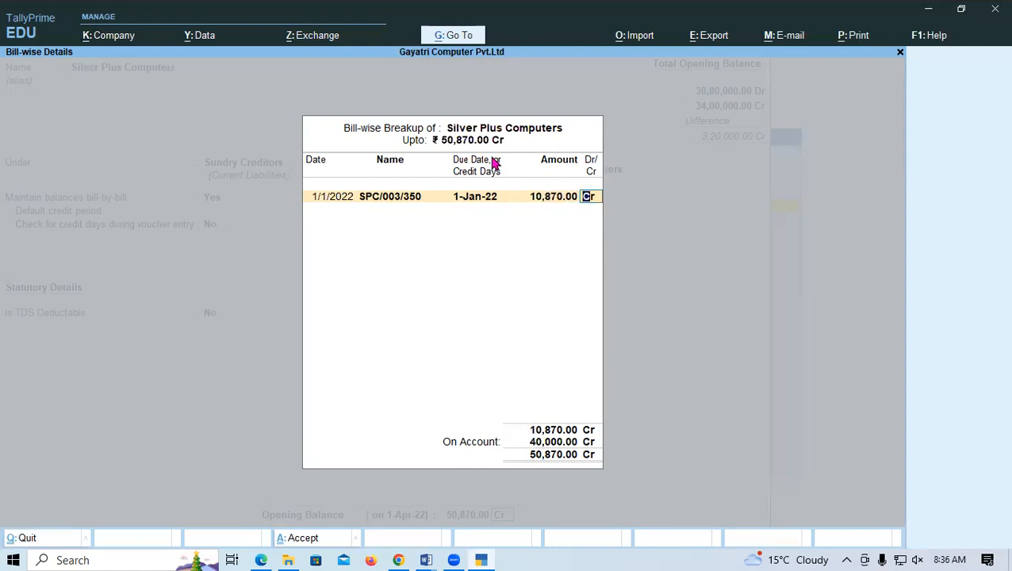
{"action": "key", "text": "Return"}
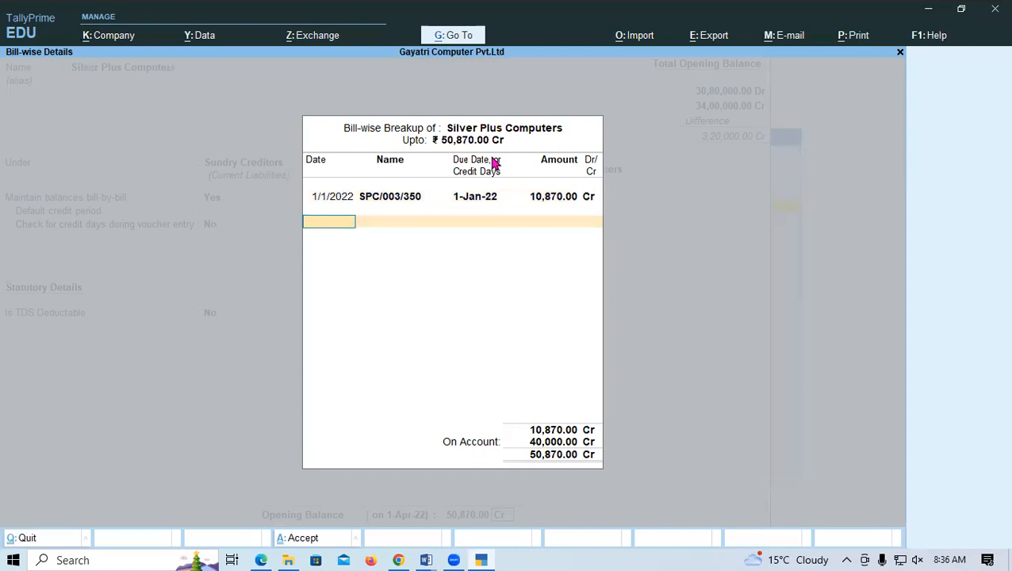
Step: Check bill SPC/003/351 in the PDF and enter it in TallyPrime's breakup, dated 1/2/2022, due 1-Feb-22, for 30,000.00 Cr
{"action": "key", "text": "alt+Tab"}
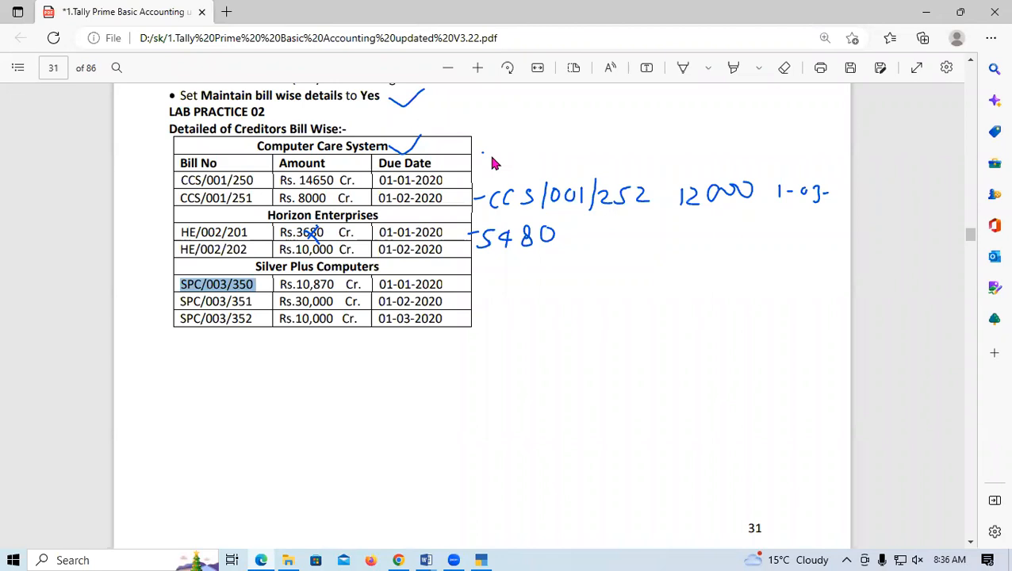
{"action": "key", "text": "alt+Tab"}
{"action": "type", "text": "1-2-22"}
{"action": "key", "text": "Return"}
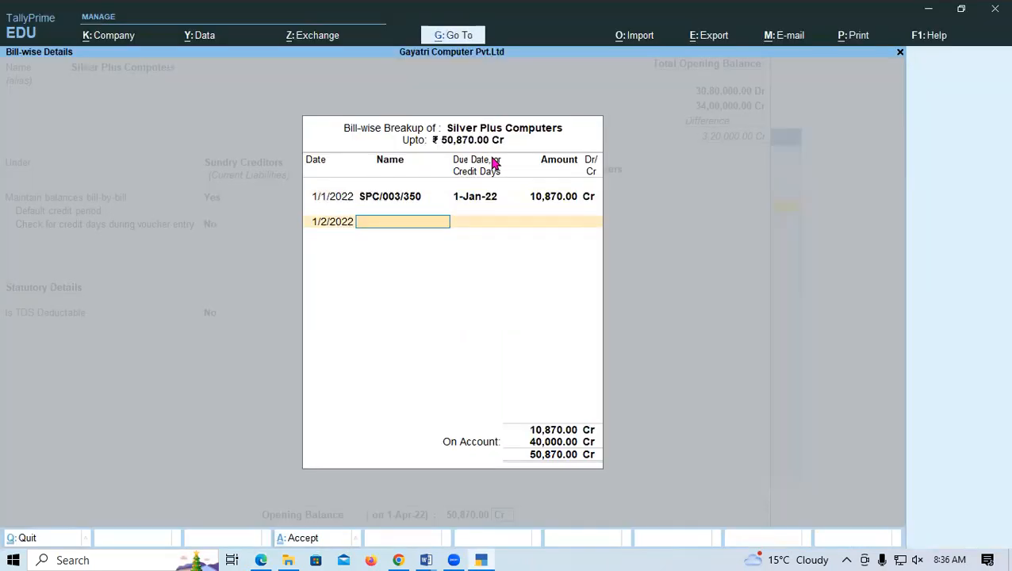
{"action": "type", "text": "SPC/003/350"}
{"action": "key", "text": "BackSpace"}
{"action": "type", "text": "1"}
{"action": "key", "text": "Return"}
{"action": "key", "text": "Return"}
{"action": "type", "text": "30000"}
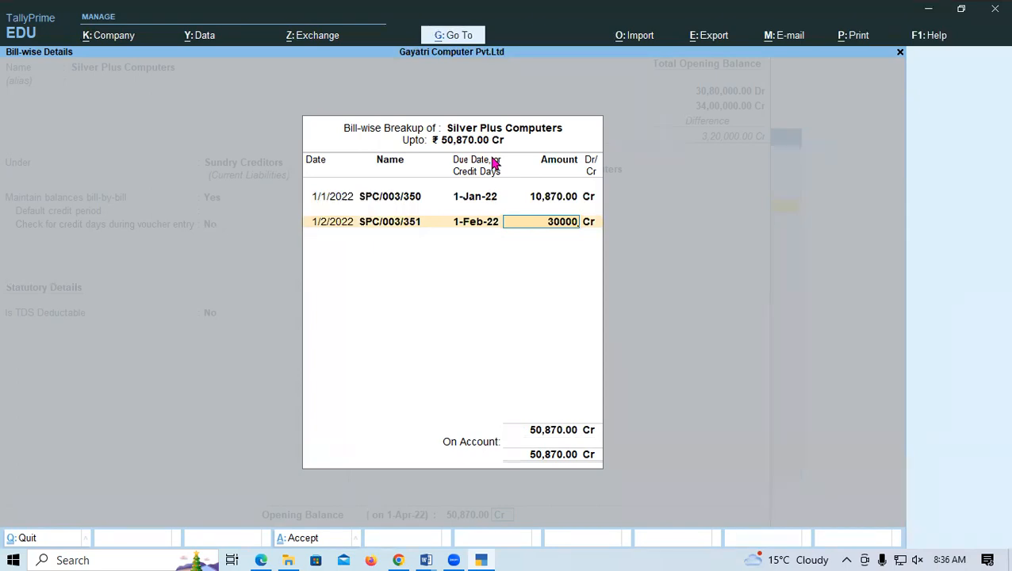
{"action": "key", "text": "Return"}
Step: Add bill SPC/003/352 dated 1/3/2022, with due date 1-Mar-22, to the Silver Plus Computers breakup
{"action": "type", "text": "1-3-22"}
{"action": "key", "text": "Return"}
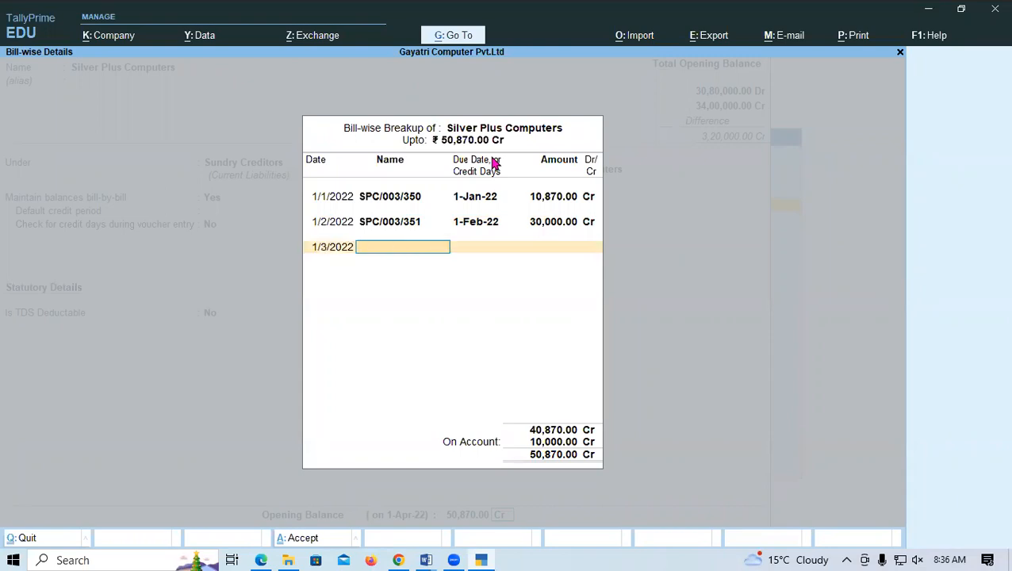
{"action": "key", "text": "ctrl+v"}
{"action": "key", "text": "Return"}
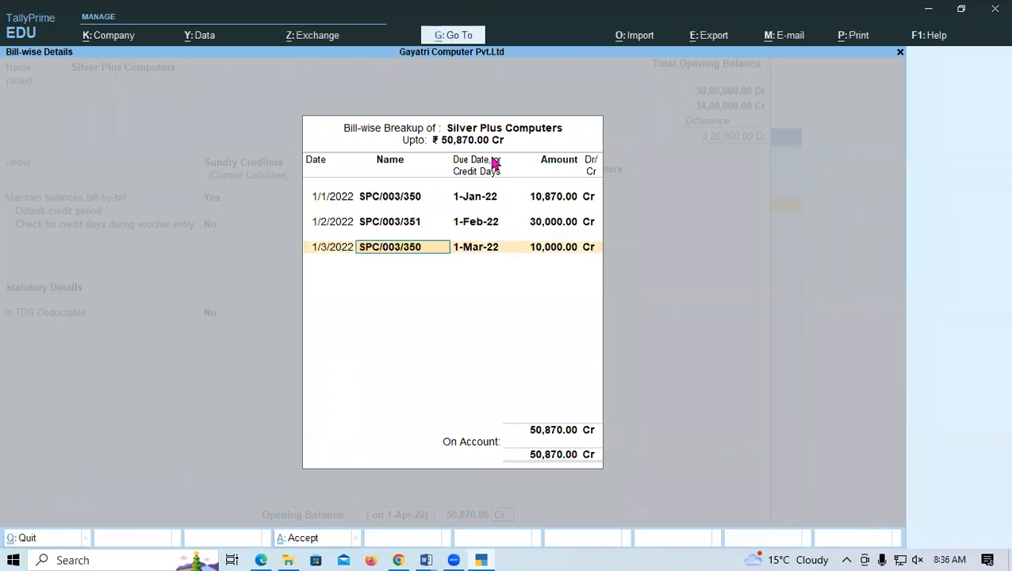
{"action": "key", "text": "BackSpace"}
{"action": "key", "text": "Return"}
{"action": "key", "text": "Return"}
{"action": "key", "text": "BackSpace"}
{"action": "type", "text": "2"}
{"action": "key", "text": "Return"}
{"action": "key", "text": "Return"}
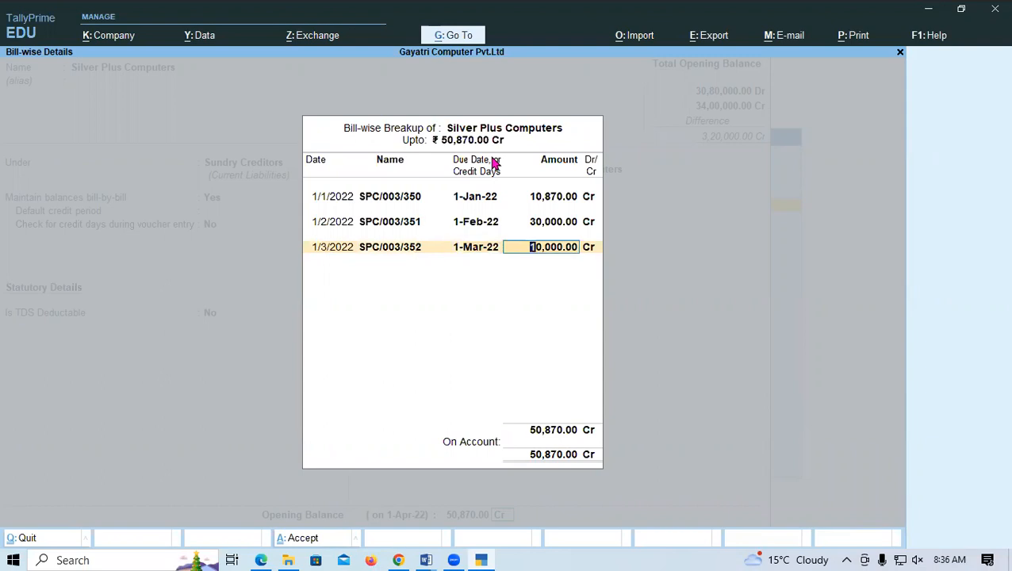
Step: Accept 10,000.00 Cr as the amount of bill SPC/003/352 and save the Silver Plus Computers ledger
{"action": "key", "text": "Return"}
{"action": "key", "text": "Return"}
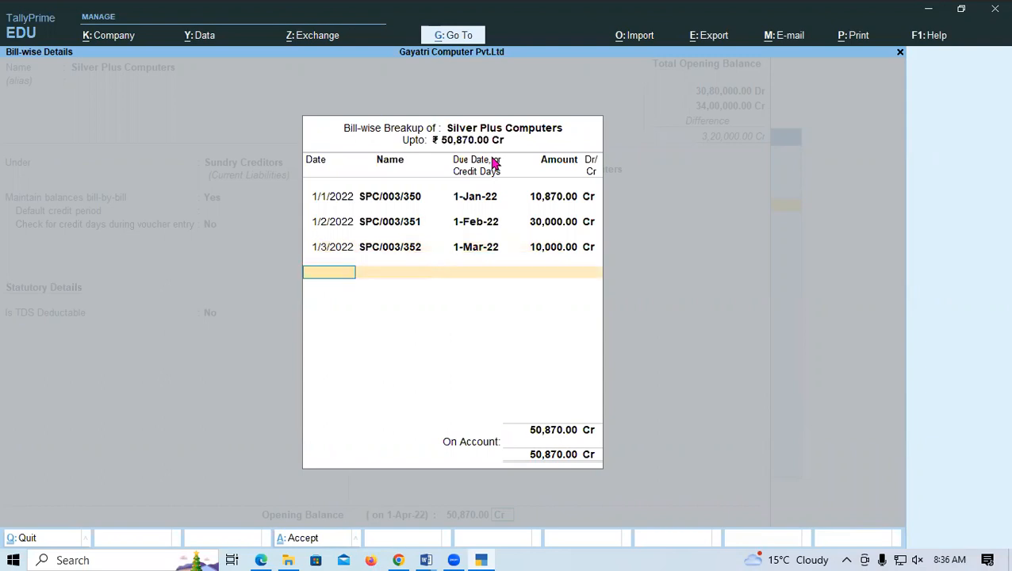
{"action": "key", "text": "Return"}
{"action": "key", "text": "Return"}
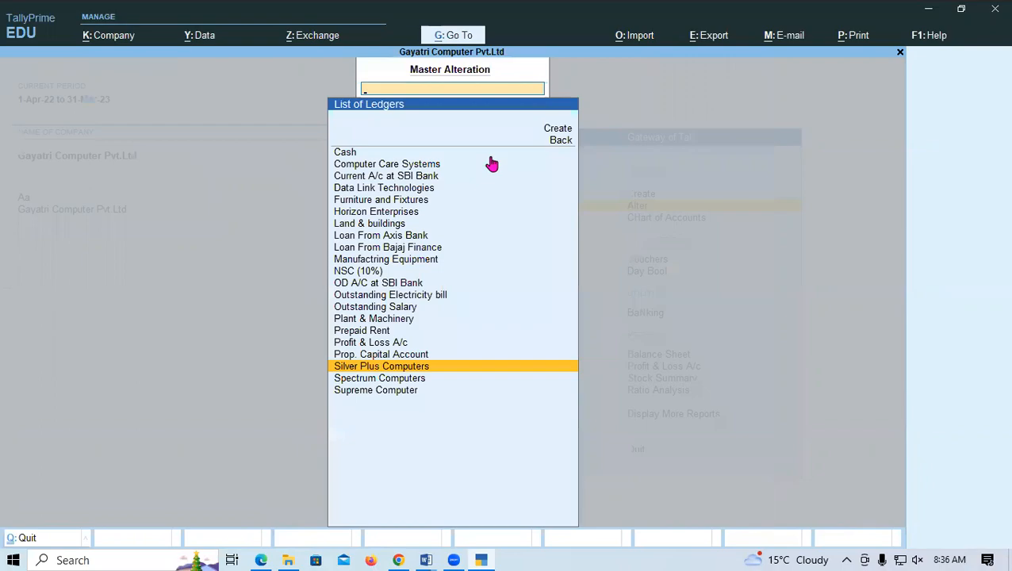
Step: Look up the debtors' bill numbers, amounts and due dates in the PDF, starting with Supreme Computers, and return to TallyPrime
{"action": "key", "text": "alt+Tab"}
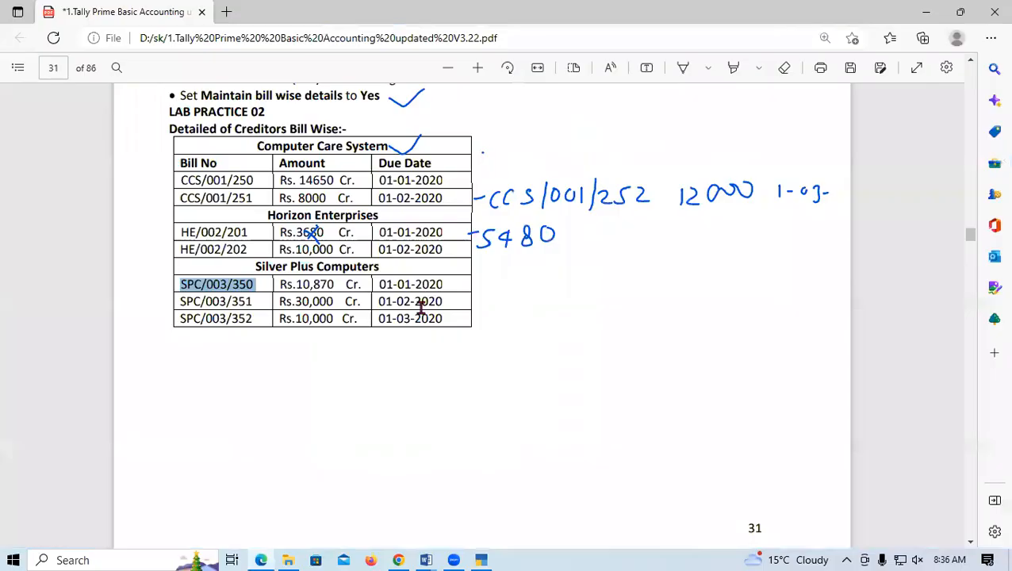
{"action": "scroll", "coordinate": [317, 254], "scroll_direction": "down", "scroll_amount": 1}
{"action": "scroll", "coordinate": [225, 227], "scroll_direction": "up", "scroll_amount": 3}
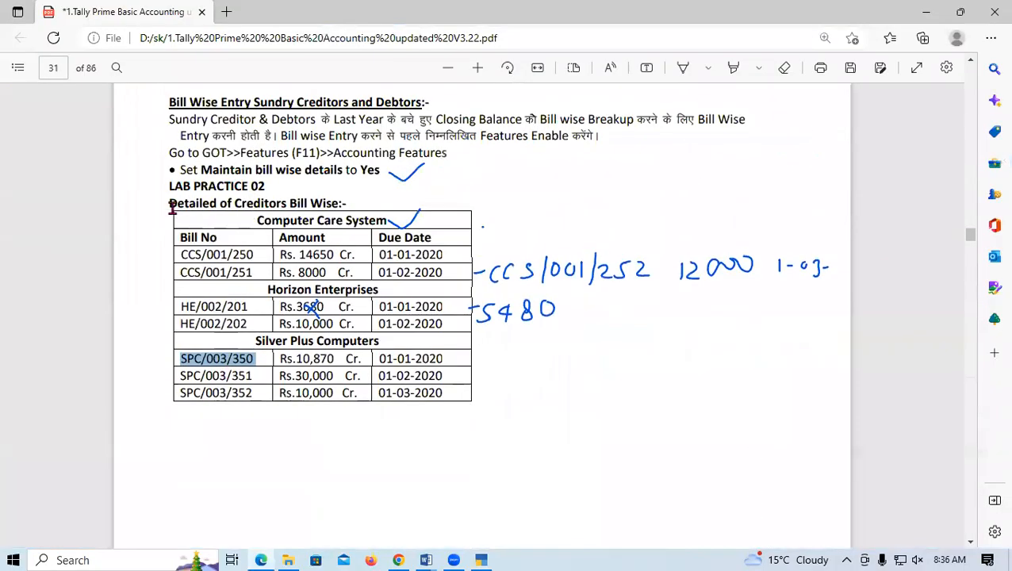
{"action": "scroll", "coordinate": [312, 197], "scroll_direction": "down", "scroll_amount": 10}
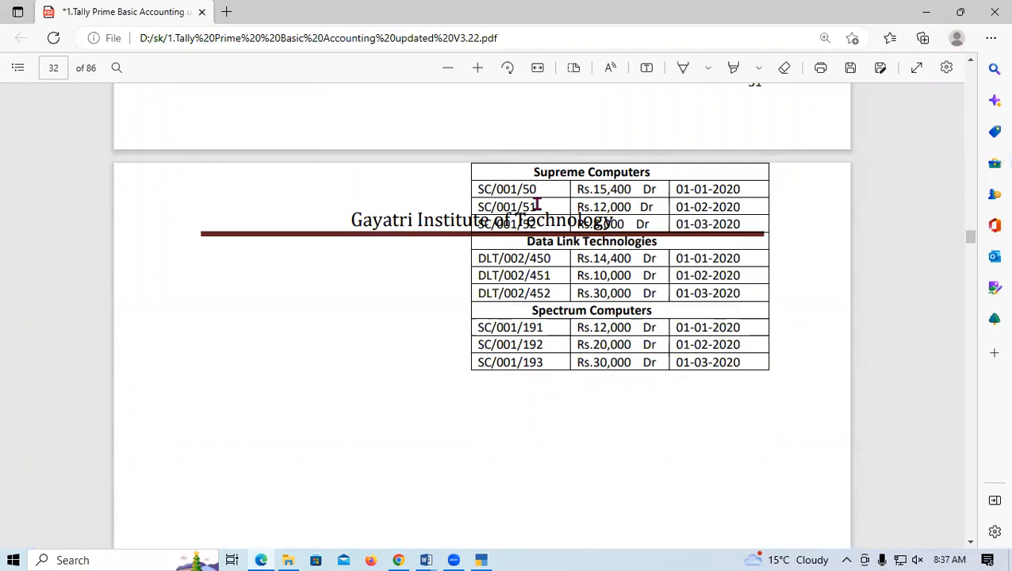
{"action": "key", "text": "alt+Tab"}
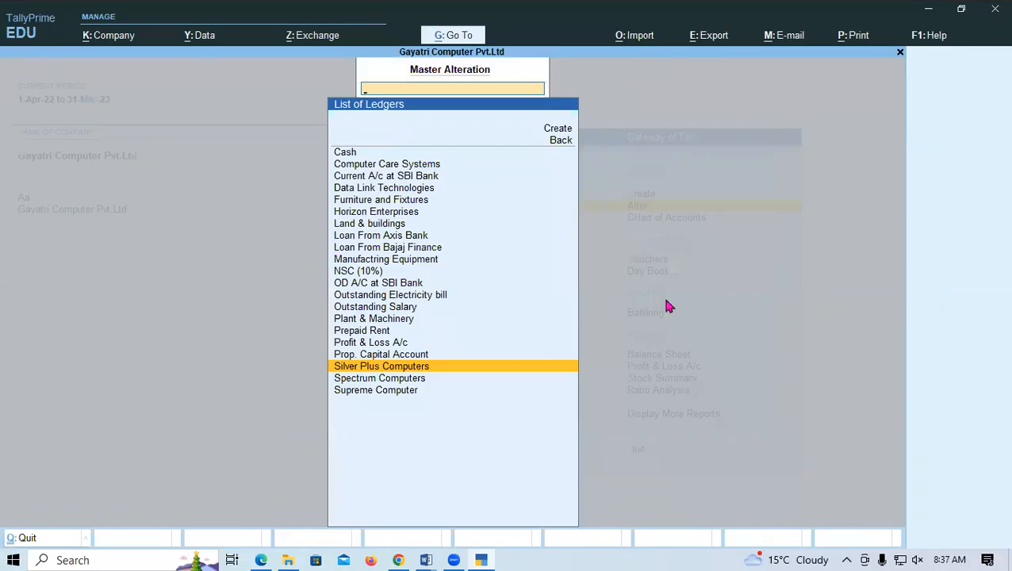
Step: Open the Supreme Computer ledger for alteration and proceed through its unchanged details to the bill-wise breakup of the opening balance
{"action": "type", "text": "Sup"}
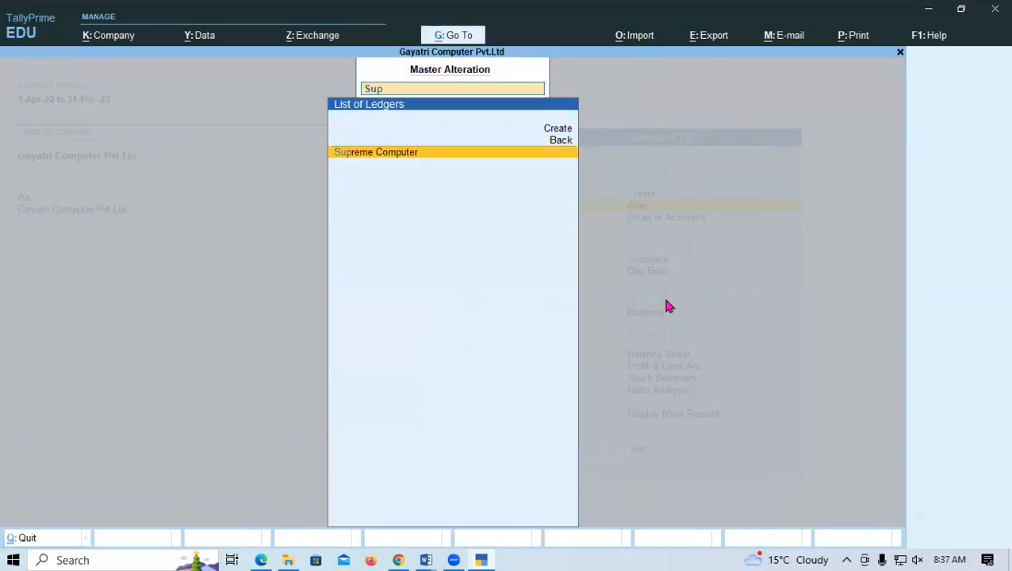
{"action": "key", "text": "Return"}
{"action": "key", "text": "Return"}
{"action": "key", "text": "Return"}
{"action": "key", "text": "Return"}
{"action": "key", "text": "Return"}
{"action": "key", "text": "Return"}
{"action": "key", "text": "Return"}
{"action": "key", "text": "Return"}
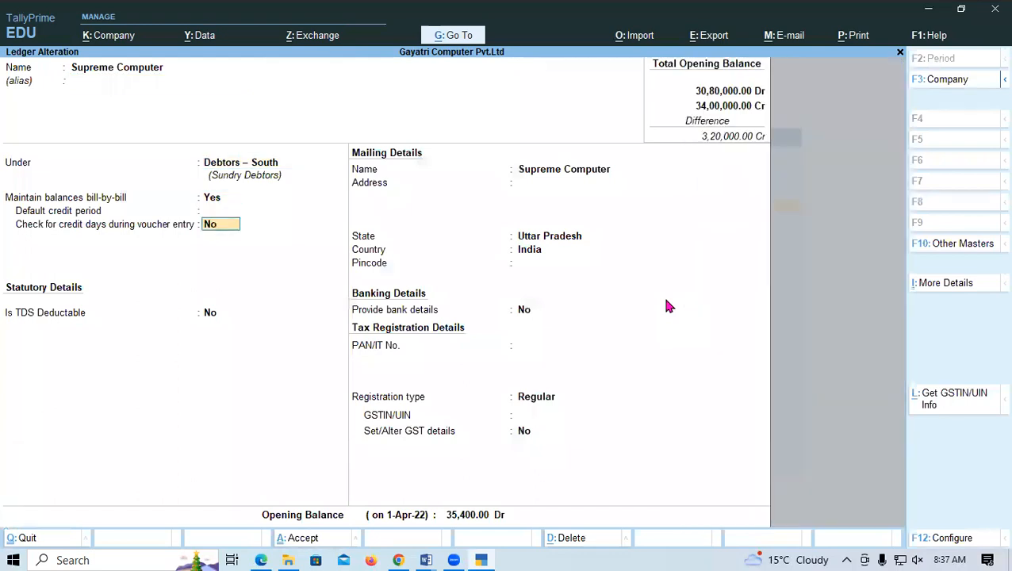
{"action": "key", "text": "Return"}
{"action": "key", "text": "Return"}
{"action": "key", "text": "Return"}
{"action": "key", "text": "Return"}
{"action": "key", "text": "Return"}
{"action": "key", "text": "Return"}
{"action": "key", "text": "Return"}
{"action": "key", "text": "Return"}
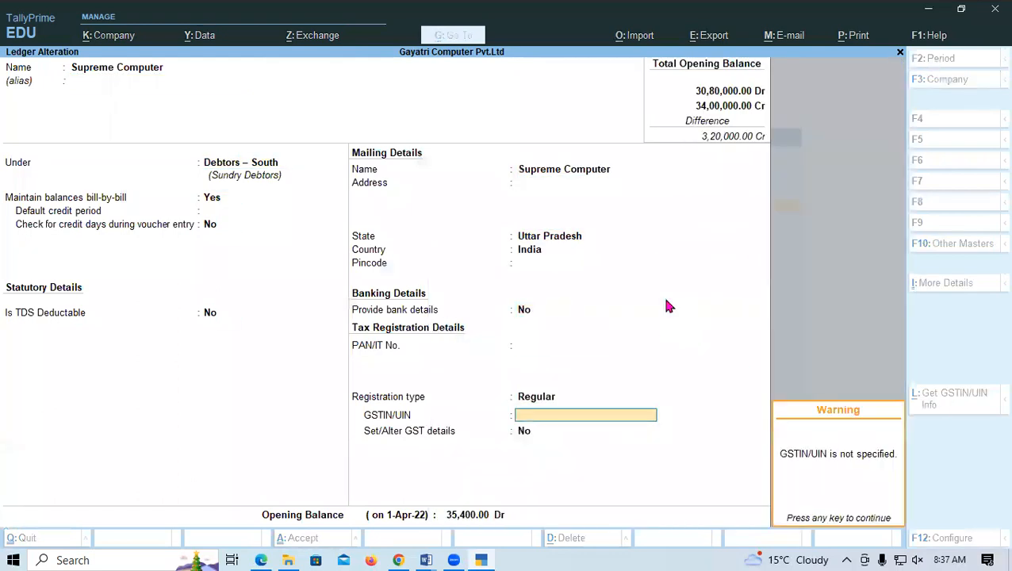
{"action": "key", "text": "Return"}
Step: Date Supreme Computer's first bill 1/1/2022, then copy bill number SC/001/50 from the PDF and return to TallyPrime
{"action": "key", "text": "BackSpace"}
{"action": "type", "text": "01"}
{"action": "type", "text": "01"}
{"action": "key", "text": "Return"}
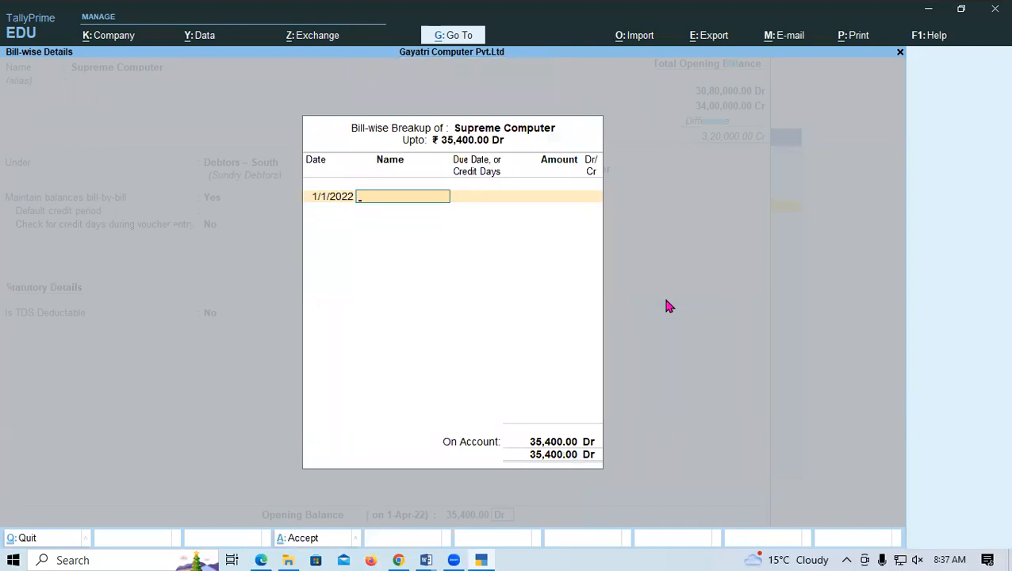
{"action": "key", "text": "alt+Tab"}
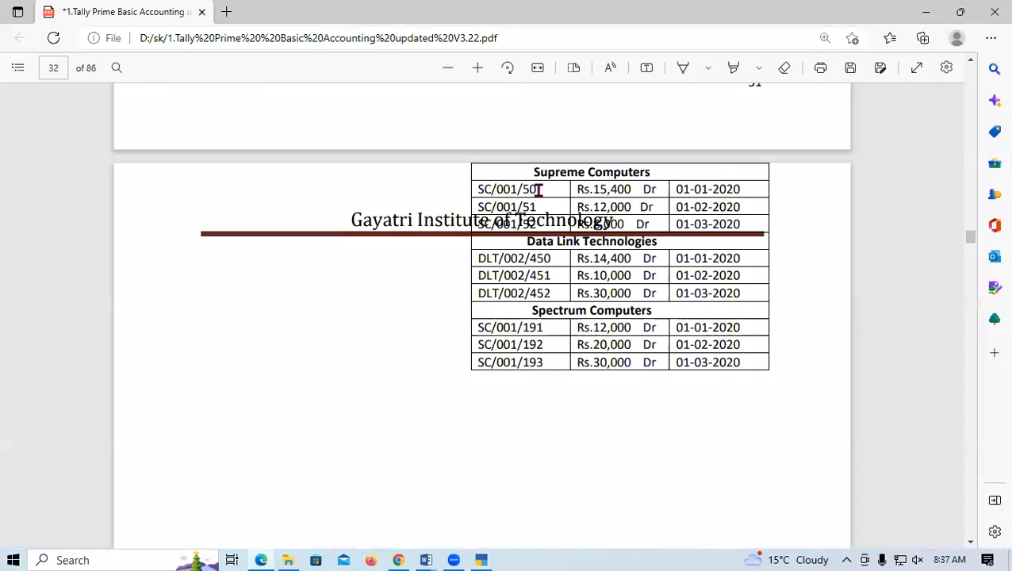
{"action": "left_click_drag", "start_coordinate": [538, 190], "coordinate": [450, 189]}
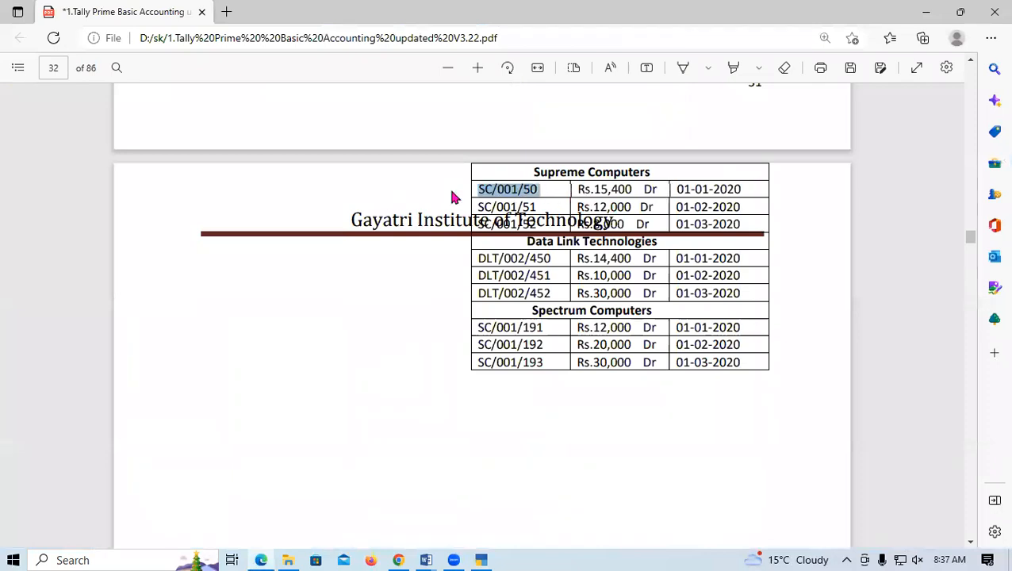
{"action": "key", "text": "alt+Tab"}
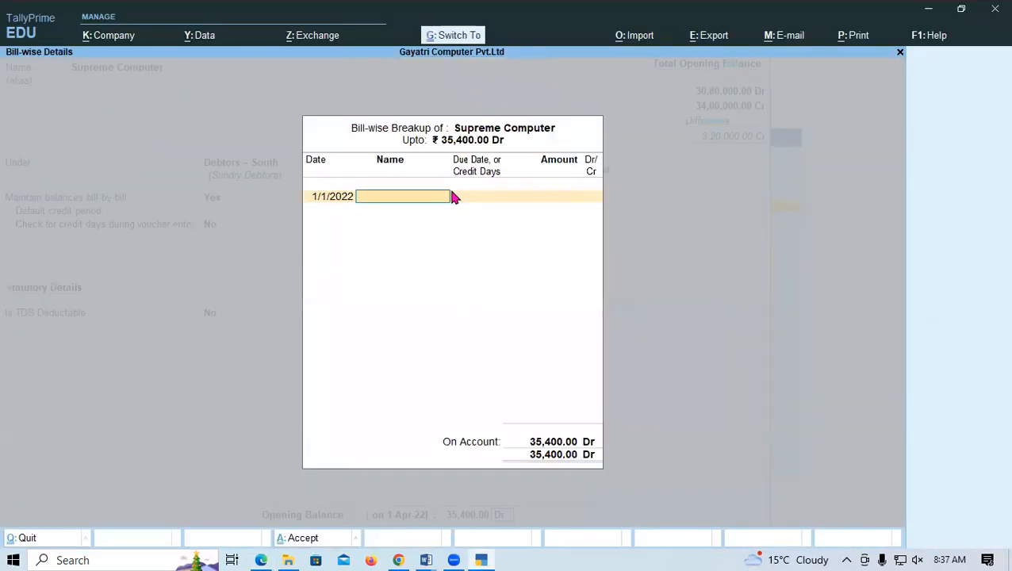
Step: Paste SC/001/50 as the bill name, accept due date 1-Jan-22, and set its amount to 15,400.00 Dr
{"action": "key", "text": "ctrl+alt+v"}
{"action": "key", "text": "Return"}
{"action": "key", "text": "Return"}
{"action": "type", "text": "15,400"}
{"action": "key", "text": "Return"}
{"action": "key", "text": "Return"}
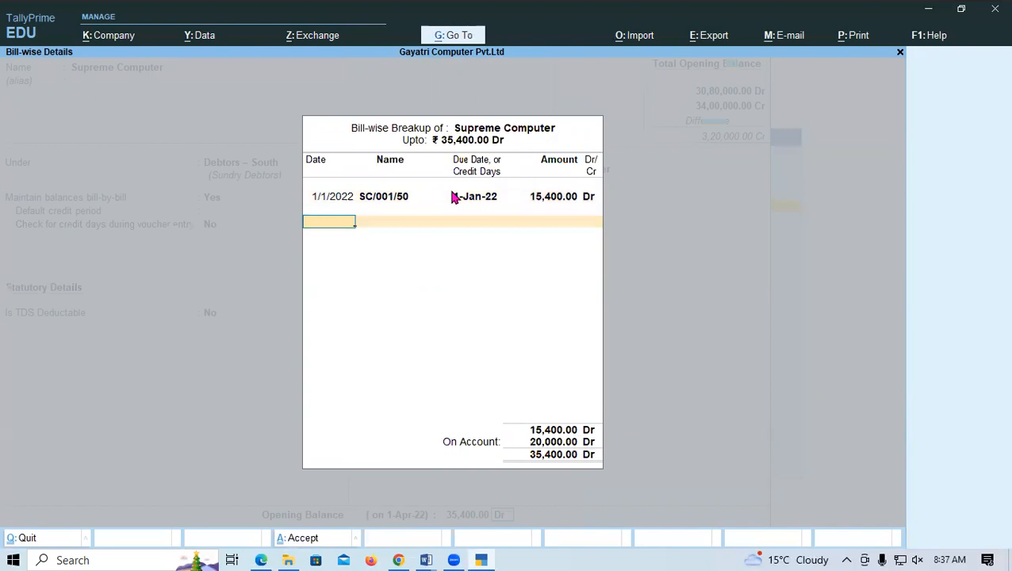
Step: Add bill SC/001/51 to the Supreme Computer breakup, dated 1/2/2022, due 1-Feb-22, for 12,000.00 Dr
{"action": "type", "text": "1/2"}
{"action": "key", "text": "Return"}
{"action": "type", "text": "SC/001/50"}
{"action": "key", "text": "BackSpace"}
{"action": "type", "text": "1"}
{"action": "key", "text": "Return"}
{"action": "key", "text": "Return"}
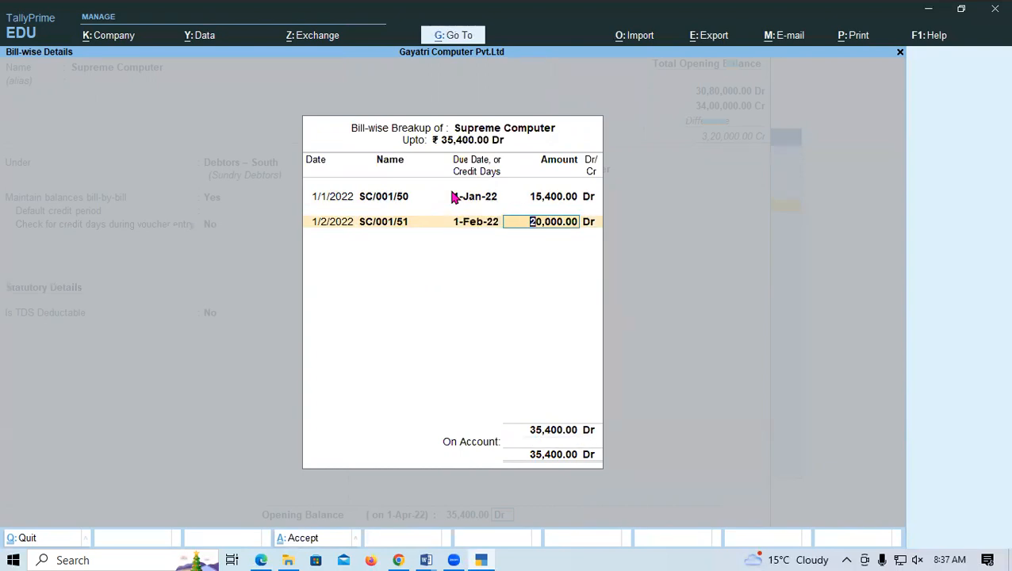
{"action": "type", "text": "12,000"}
{"action": "key", "text": "Return"}
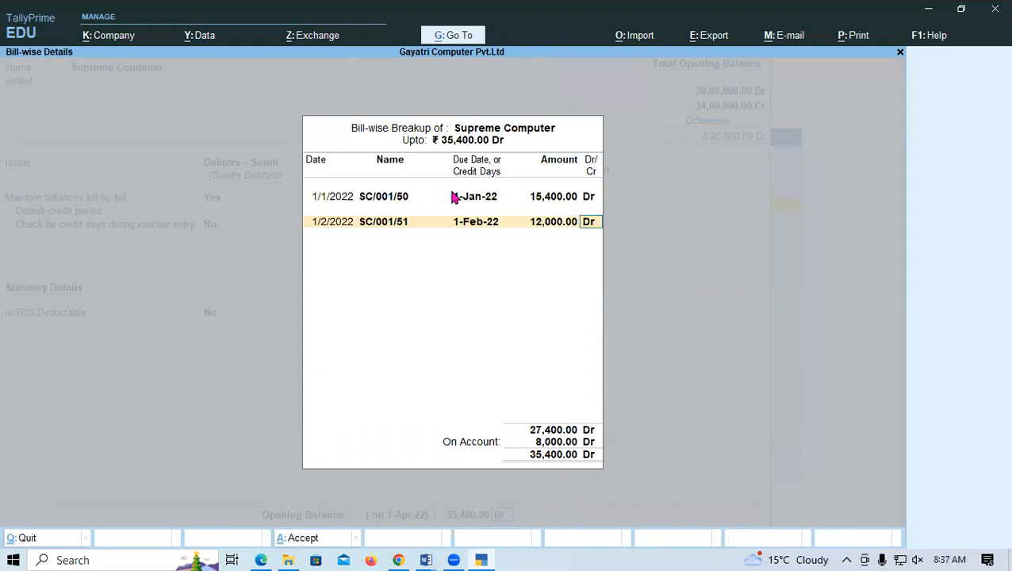
{"action": "key", "text": "Return"}
Step: Add bill SC/001/52 dated 1/3/2022, due 1-Mar-22, for 8,000.00 Dr, and save the Supreme Computer ledger
{"action": "type", "text": "1/3/"}
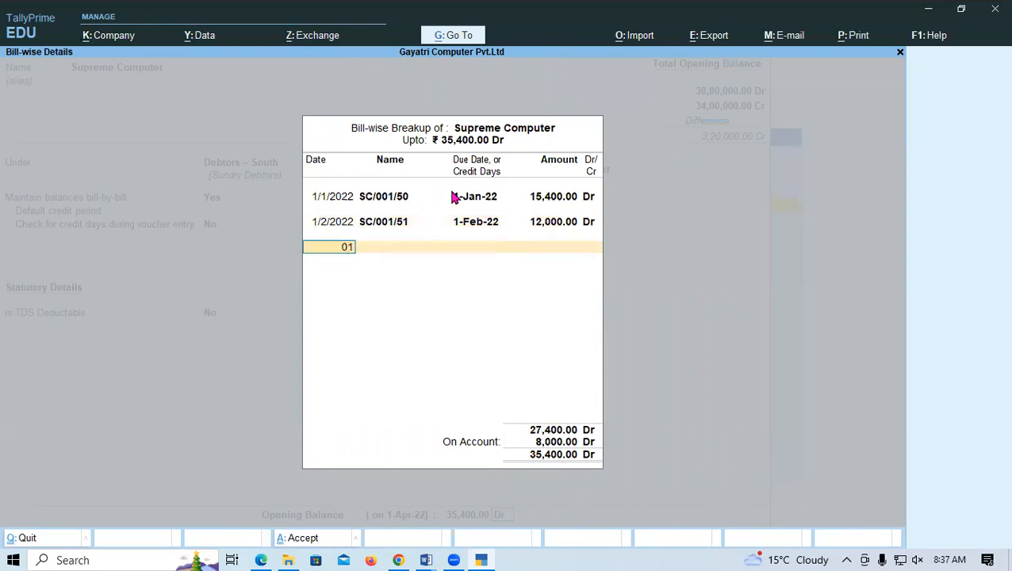
{"action": "key", "text": "Return"}
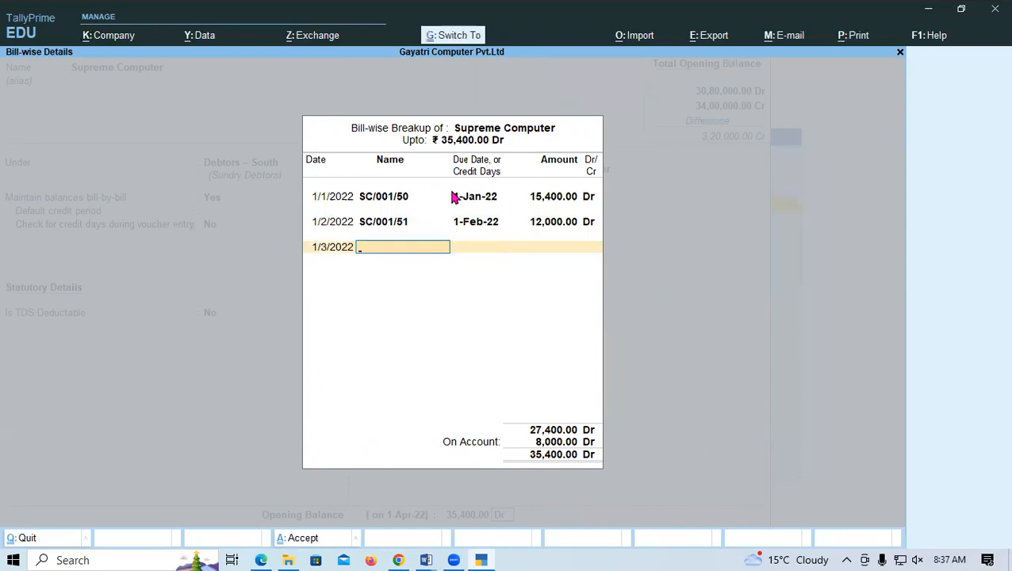
{"action": "type", "text": "SC/001/50"}
{"action": "key", "text": "BackSpace"}
{"action": "type", "text": "2"}
{"action": "key", "text": "Return"}
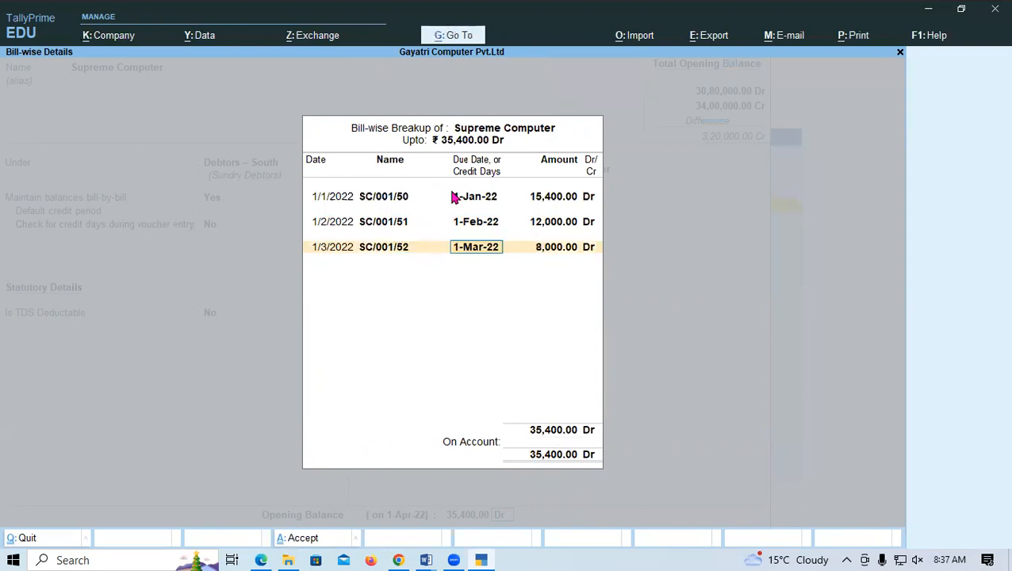
{"action": "key", "text": "Return"}
{"action": "key", "text": "Return"}
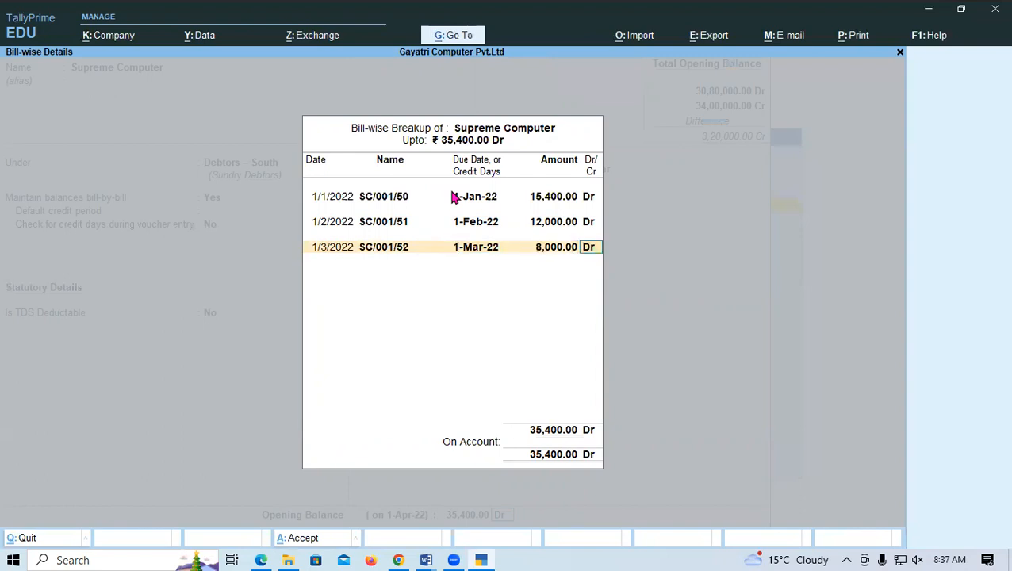
{"action": "key", "text": "Return"}
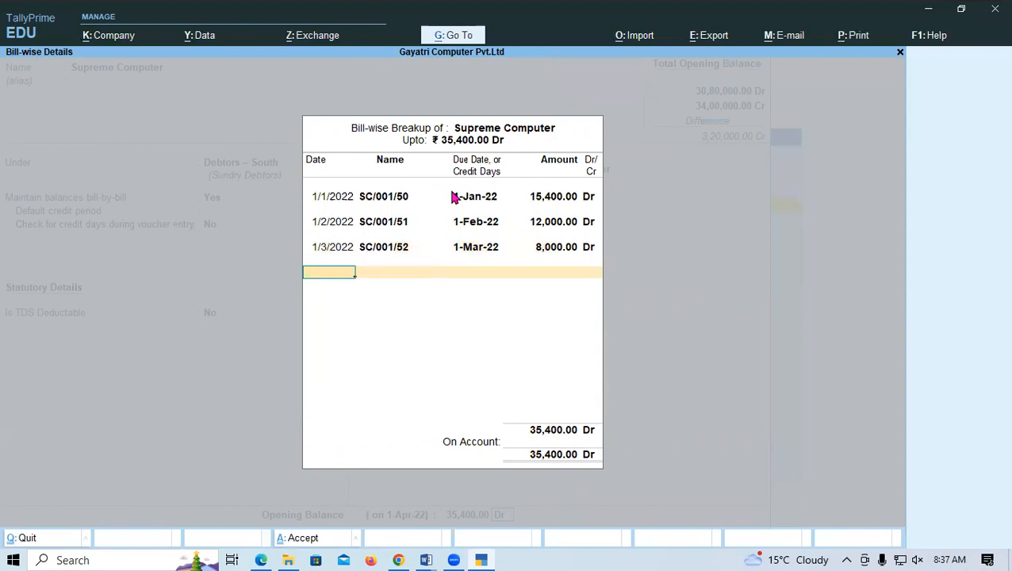
{"action": "key", "text": "Return"}
{"action": "key", "text": "Return"}
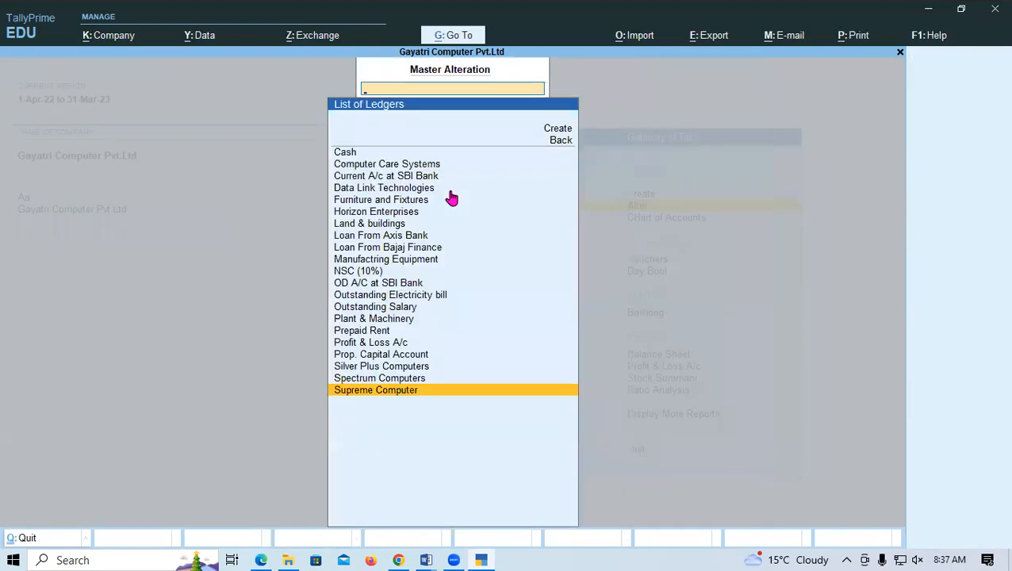
Step: Copy bill number DLT/002/450 from the Data Link Technologies section of the PDF and return to TallyPrime
{"action": "key", "text": "alt+Tab"}
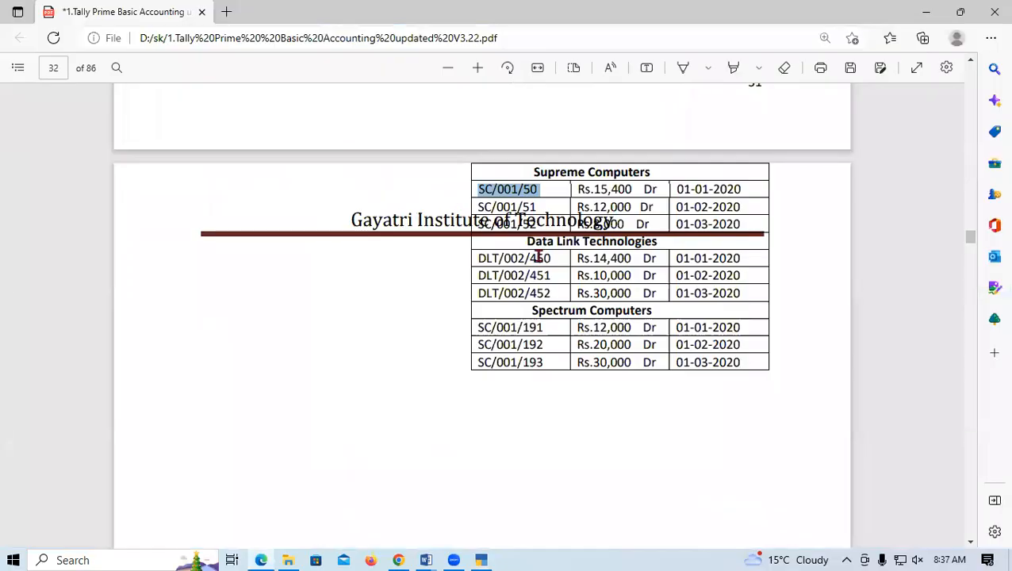
{"action": "left_click_drag", "start_coordinate": [529, 242], "coordinate": [665, 230]}
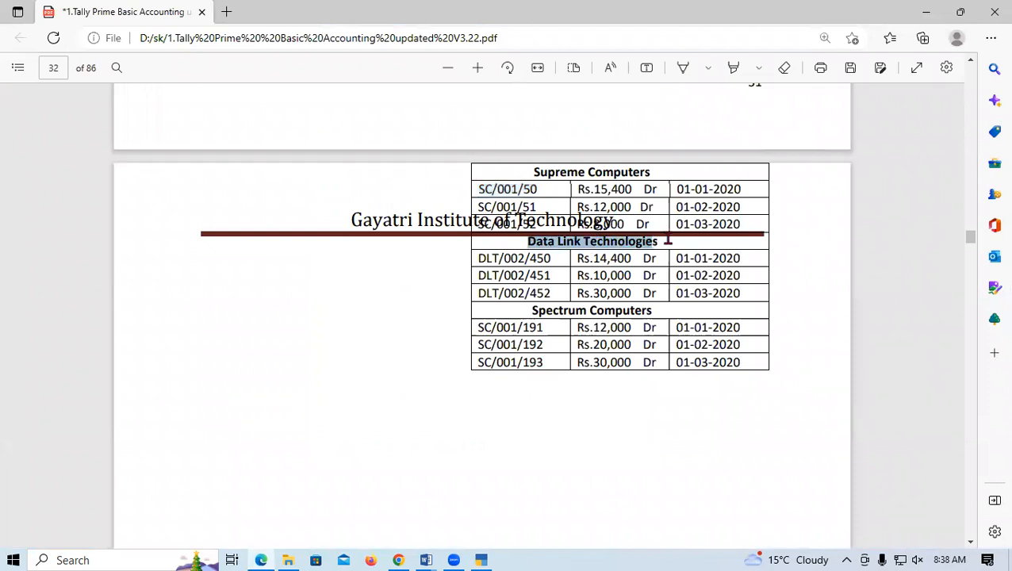
{"action": "left_click_drag", "start_coordinate": [556, 259], "coordinate": [481, 259]}
{"action": "left_click", "coordinate": [479, 259]}
{"action": "double_click", "coordinate": [505, 258]}
{"action": "key", "text": "ctrl+c"}
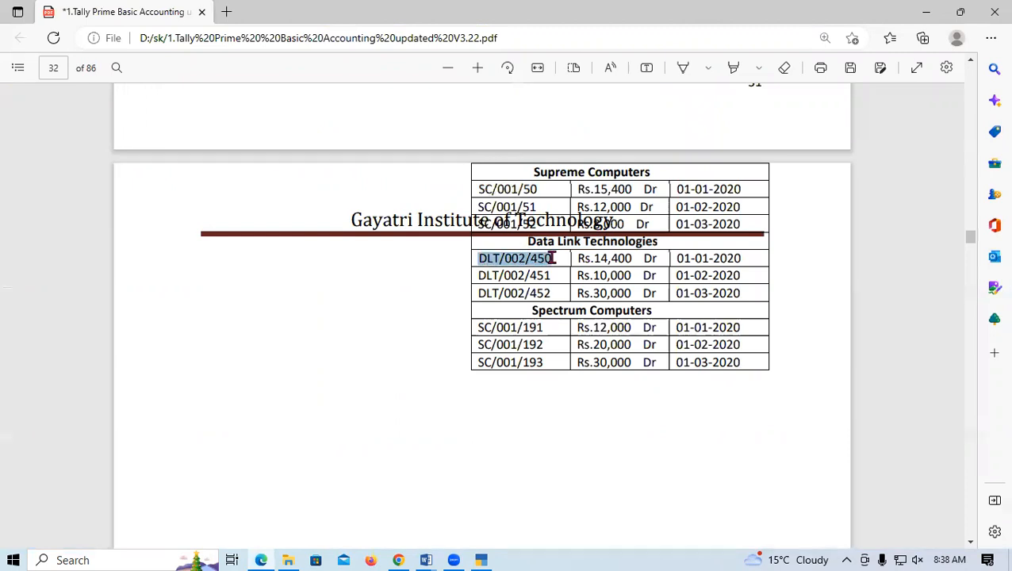
{"action": "left_click", "coordinate": [553, 258]}
{"action": "key", "text": "alt+Tab"}
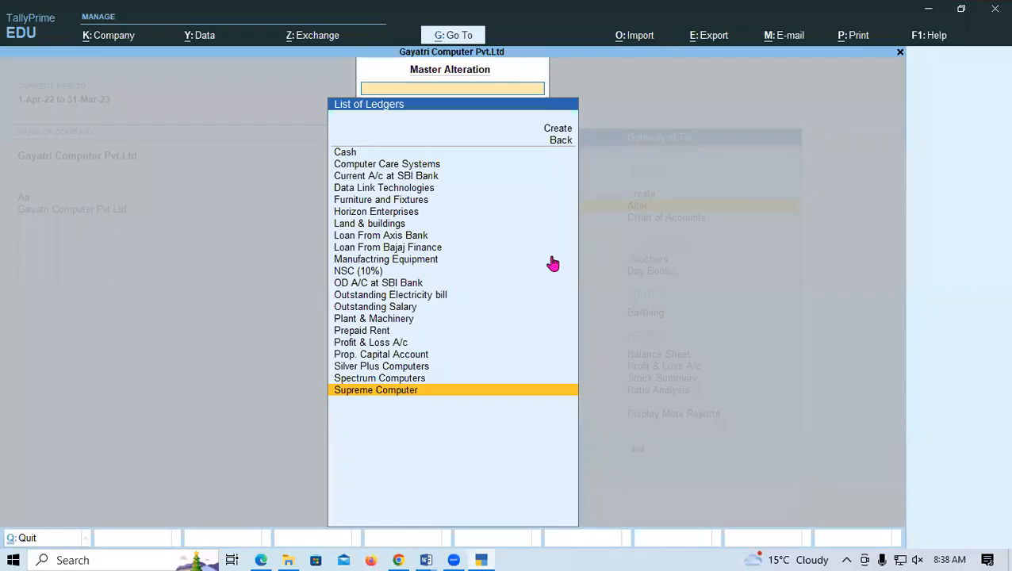
Step: Open the Data Link Technologies ledger for alteration and proceed through its unchanged details to the bill-wise breakup
{"action": "type", "text": "Dat"}
{"action": "key", "text": "Return"}
{"action": "key", "text": "Return"}
{"action": "key", "text": "Return"}
{"action": "key", "text": "Return"}
{"action": "key", "text": "Return"}
{"action": "key", "text": "Return"}
{"action": "key", "text": "Return"}
{"action": "key", "text": "Return"}
{"action": "key", "text": "Return"}
{"action": "key", "text": "Return"}
{"action": "key", "text": "Return"}
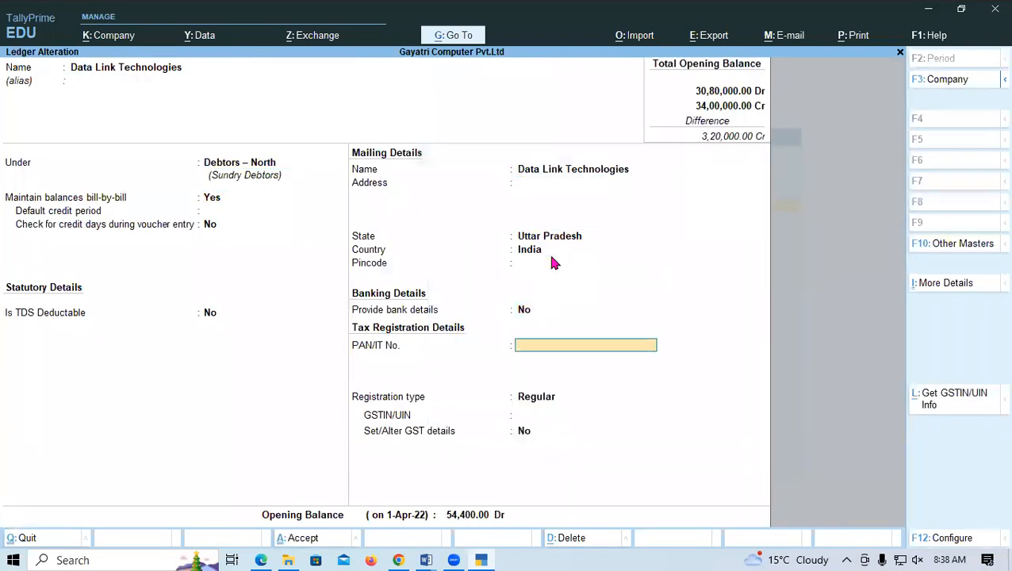
{"action": "key", "text": "Return"}
{"action": "key", "text": "Return"}
{"action": "key", "text": "Return"}
{"action": "key", "text": "Return"}
Step: Enter bill DLT/002/450 in the Data Link Technologies breakup, dated 1/1/2022, due 1-Jan-22, for 14,400.00 Dr
{"action": "key", "text": "BackSpace"}
{"action": "type", "text": "1/1"}
{"action": "key", "text": "Return"}
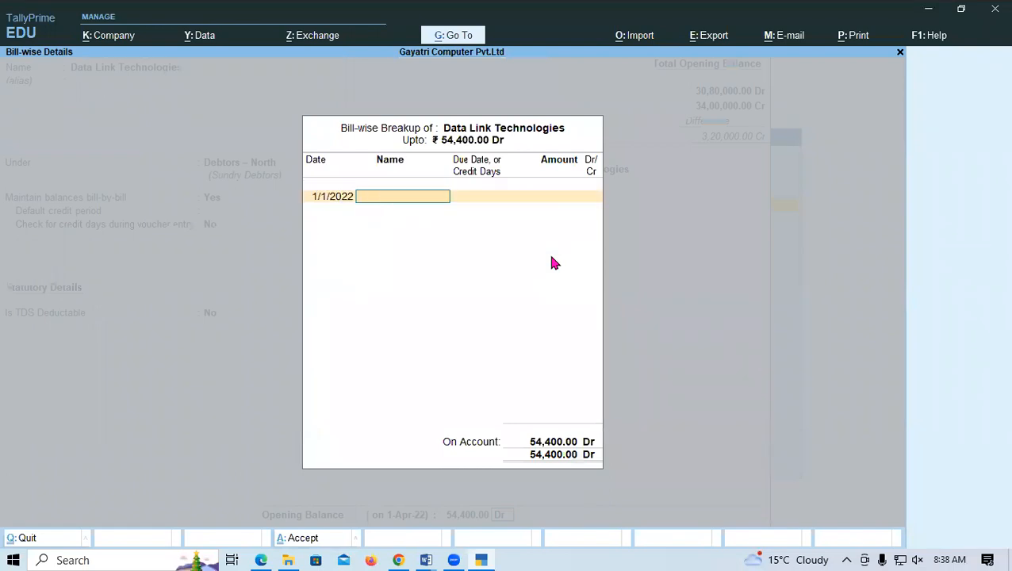
{"action": "type", "text": "DLT/002/450"}
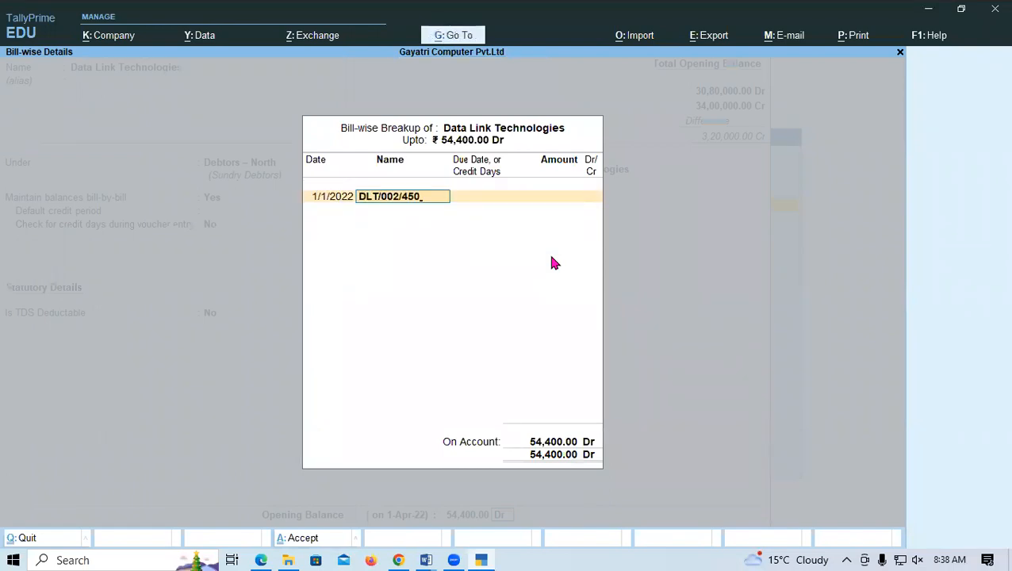
{"action": "key", "text": "Return"}
{"action": "key", "text": "Return"}
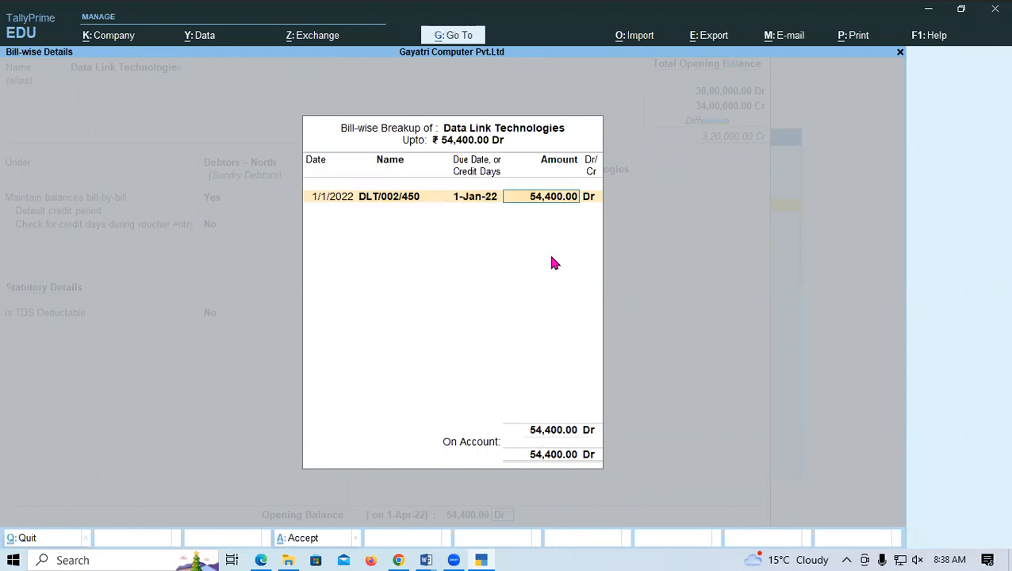
{"action": "type", "text": "14400"}
{"action": "key", "text": "Return"}
{"action": "key", "text": "Return"}
Step: Add bill DLT/002/451 to the Data Link Technologies breakup, dated 1/2/2022, due 1-Feb-22, for 10,000.00 Dr
{"action": "type", "text": "0"}
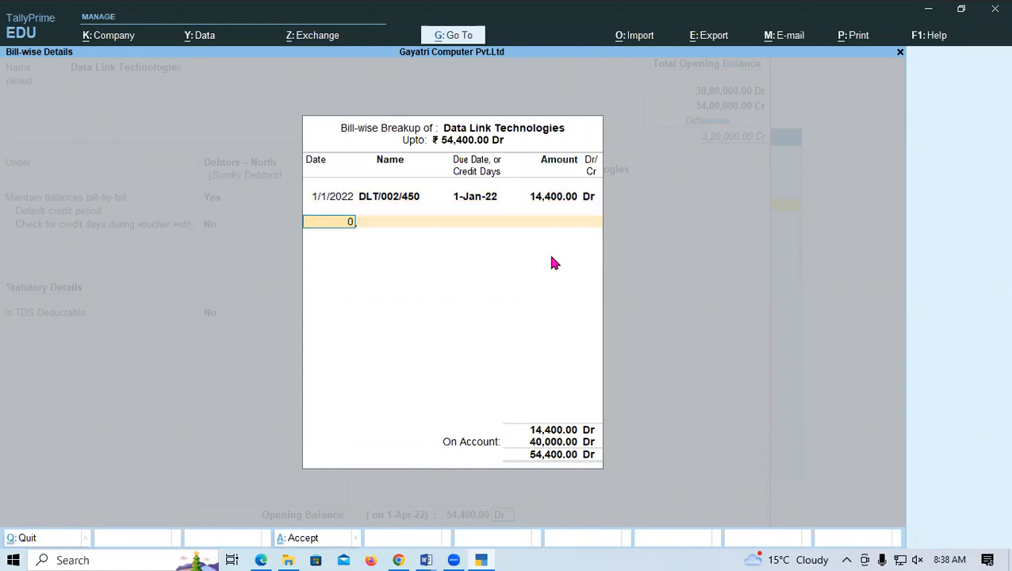
{"action": "type", "text": "1/2"}
{"action": "key", "text": "Return"}
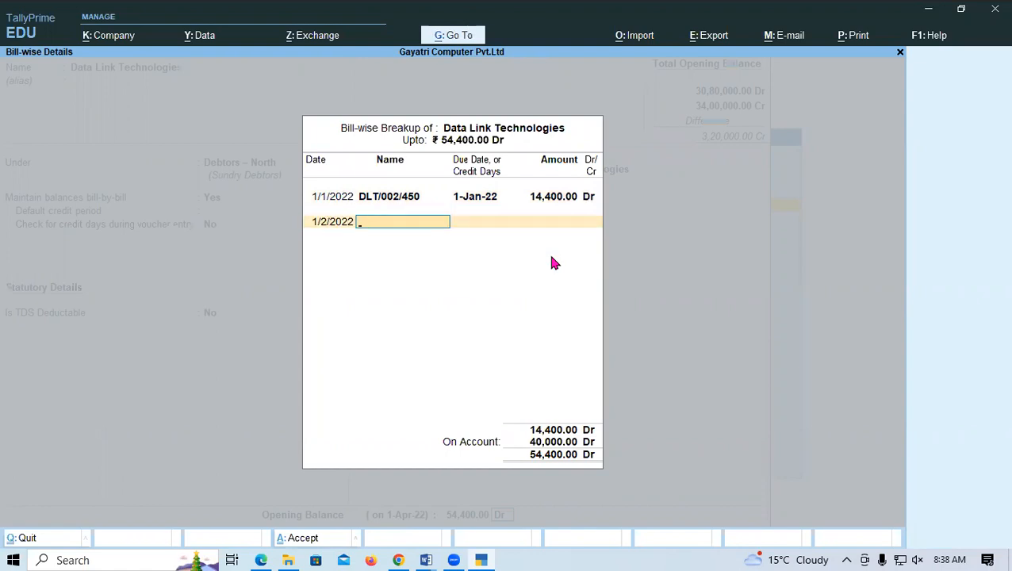
{"action": "key", "text": "ctrl+v"}
{"action": "key", "text": "BackSpace"}
{"action": "type", "text": "1"}
{"action": "key", "text": "Return"}
{"action": "key", "text": "Return"}
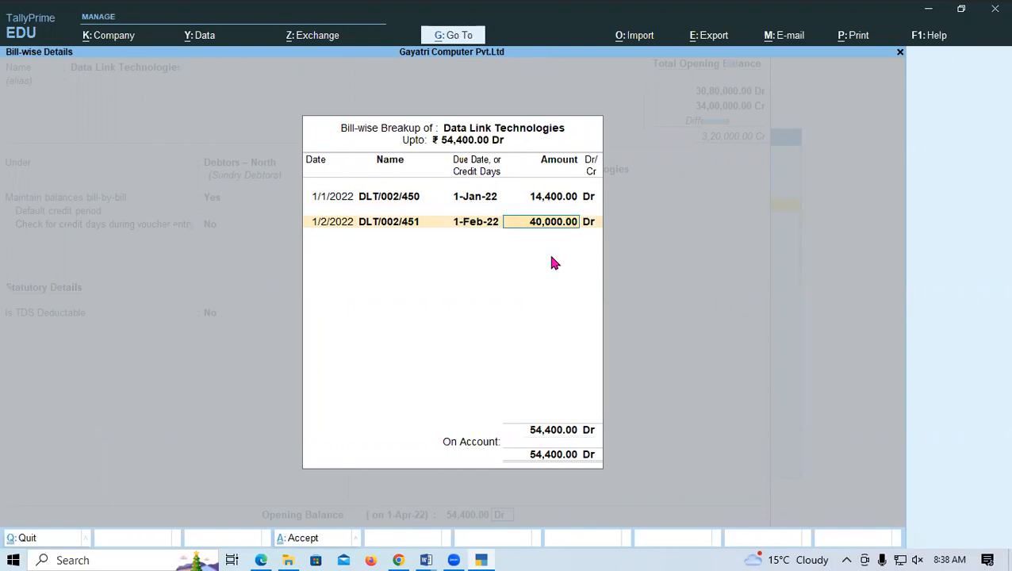
{"action": "type", "text": "10,000"}
{"action": "key", "text": "Return"}
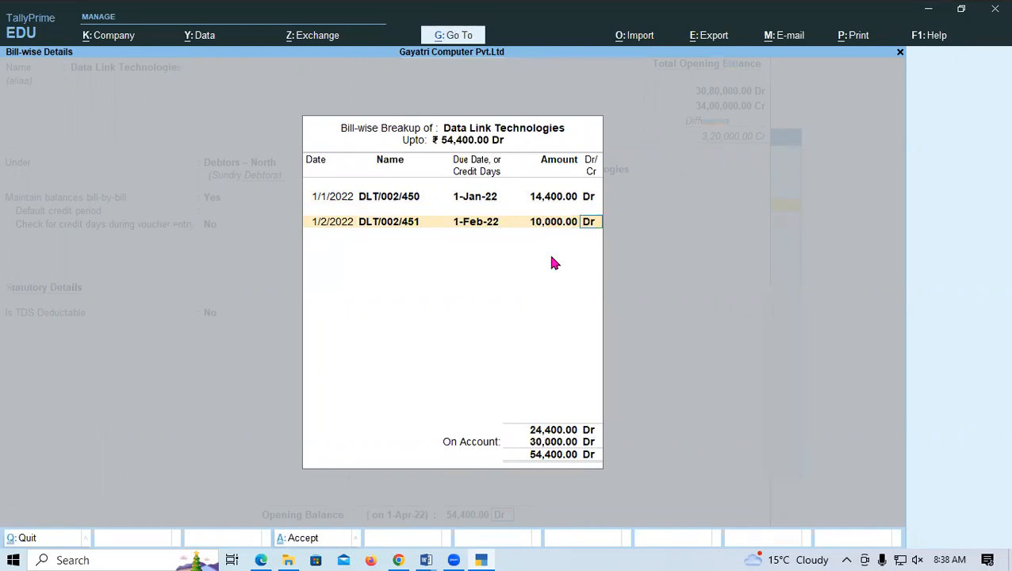
{"action": "key", "text": "Return"}
Step: Add a third bill named DLT/002/453, dated 1/3/2022, due 1-Mar-22, for 30,000.00 Dr
{"action": "type", "text": "01"}
{"action": "type", "text": "-3"}
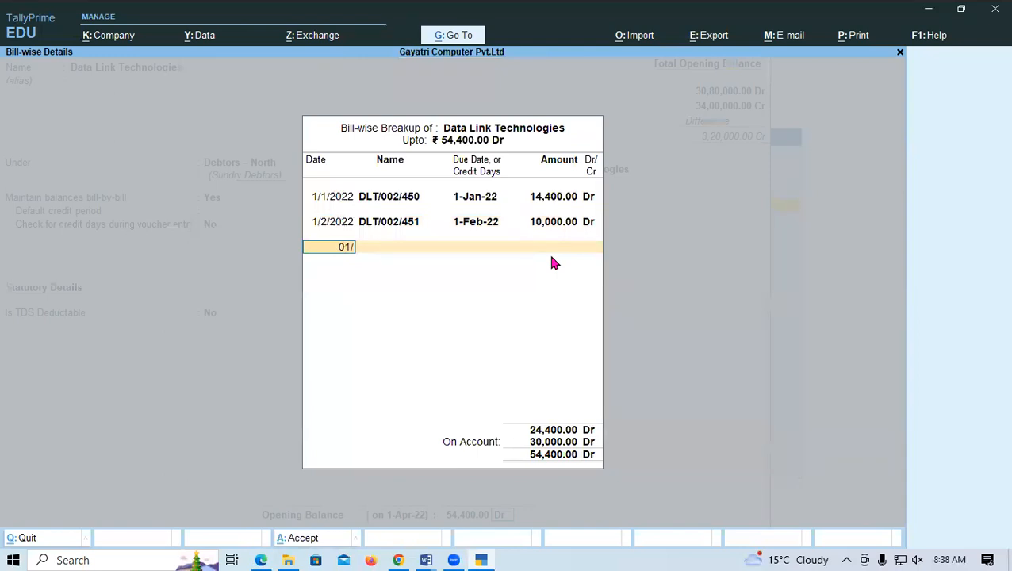
{"action": "key", "text": "Return"}
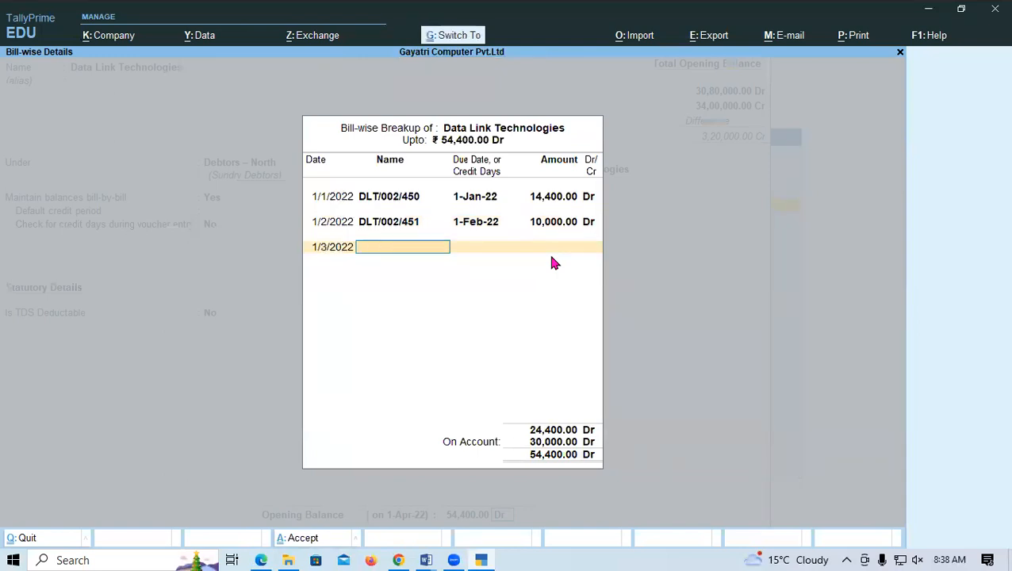
{"action": "key", "text": "ctrl+v"}
{"action": "key", "text": "BackSpace"}
{"action": "type", "text": "3"}
{"action": "key", "text": "Return"}
{"action": "key", "text": "Return"}
{"action": "key", "text": "Return"}
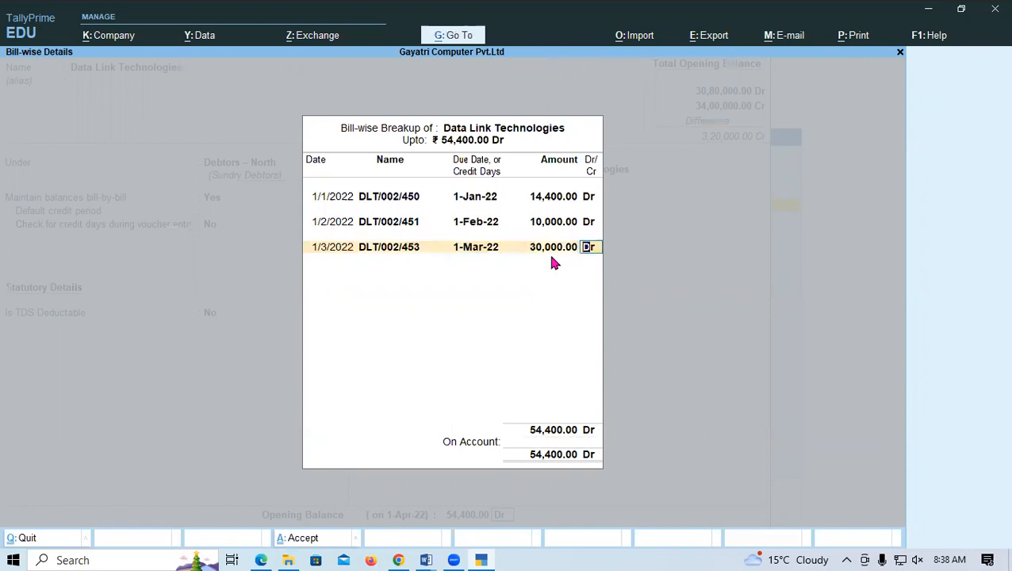
Step: Correct the third bill's name to DLT/002/452 and save the Data Link Technologies ledger
{"action": "left_click", "coordinate": [419, 248]}
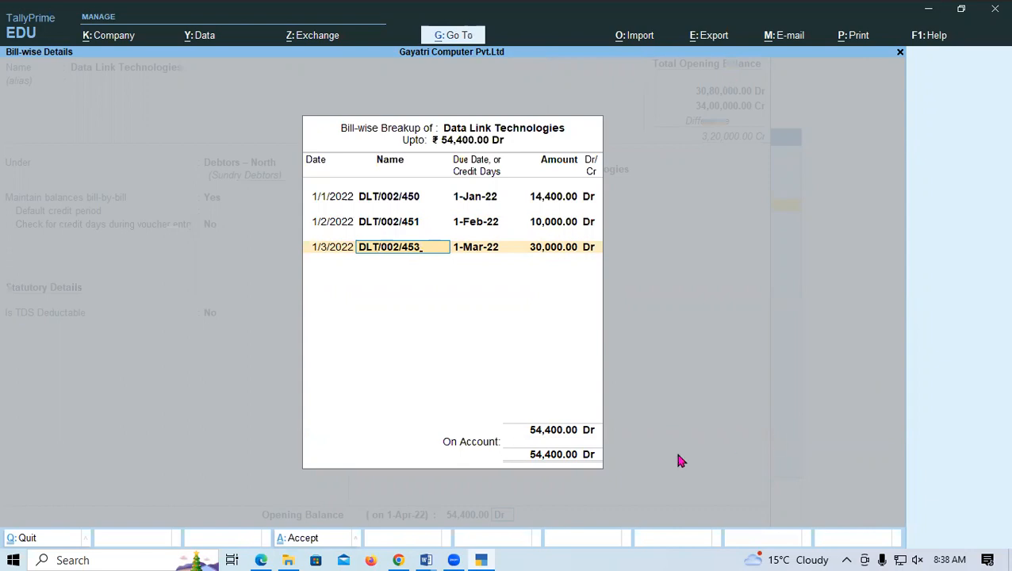
{"action": "key", "text": "BackSpace"}
{"action": "type", "text": "2"}
{"action": "key", "text": "Return"}
{"action": "key", "text": "Return"}
{"action": "key", "text": "Return"}
{"action": "key", "text": "Return"}
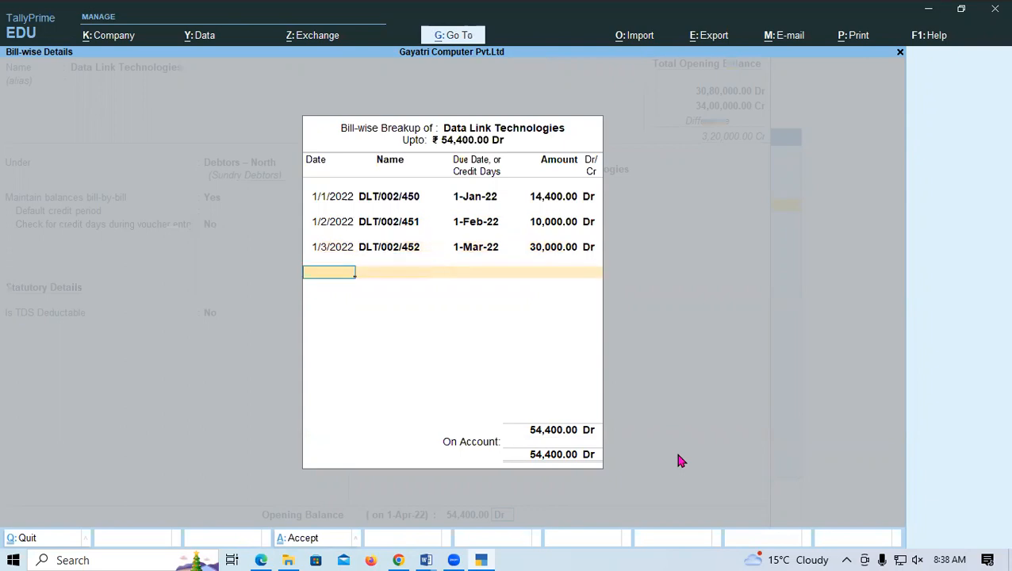
{"action": "key", "text": "Return"}
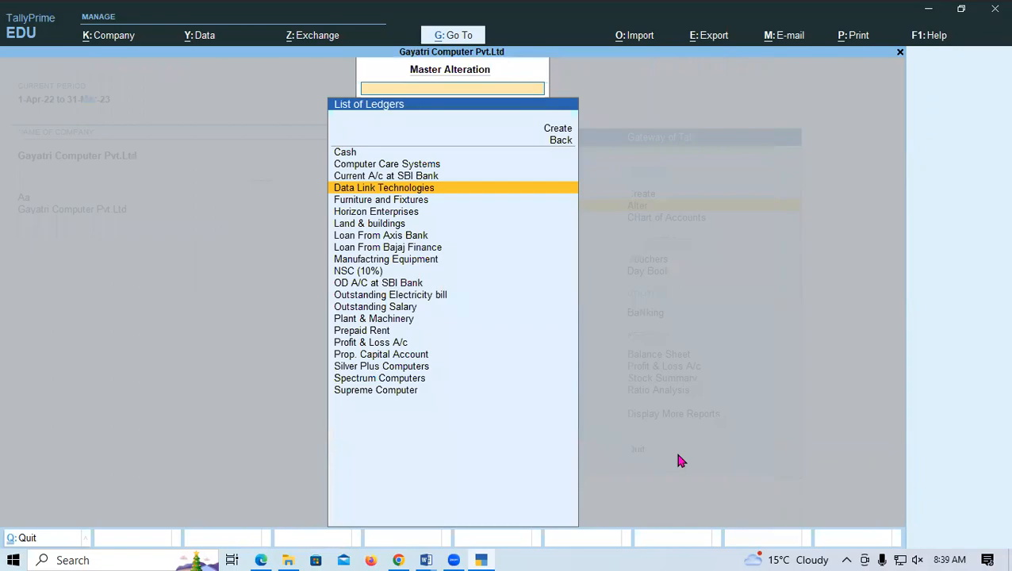
Step: Switch to the PDF exercise and copy the first Spectrum Computers bill number, SC/001/191
{"action": "key", "text": "alt+Tab"}
{"action": "left_click_drag", "start_coordinate": [544, 311], "coordinate": [653, 314]}
{"action": "left_click", "coordinate": [492, 329]}
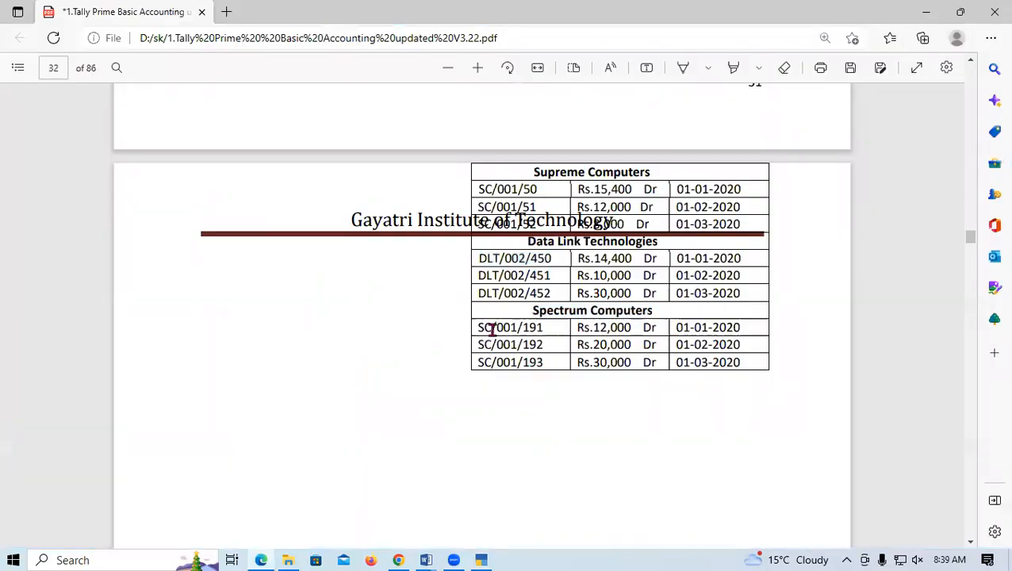
{"action": "left_click_drag", "start_coordinate": [479, 328], "coordinate": [553, 333]}
{"action": "key", "text": "ctrl+c"}
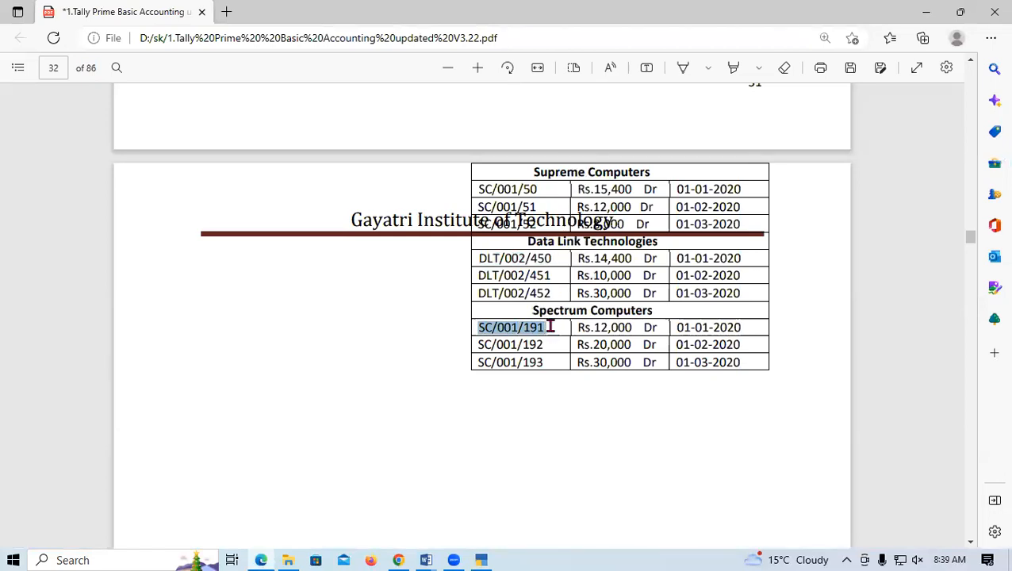
Step: Return to TallyPrime, open the Spectrum Computers ledger for alteration and proceed through its opening balance to the bill-wise breakup
{"action": "key", "text": "alt+Tab"}
{"action": "type", "text": "Spe"}
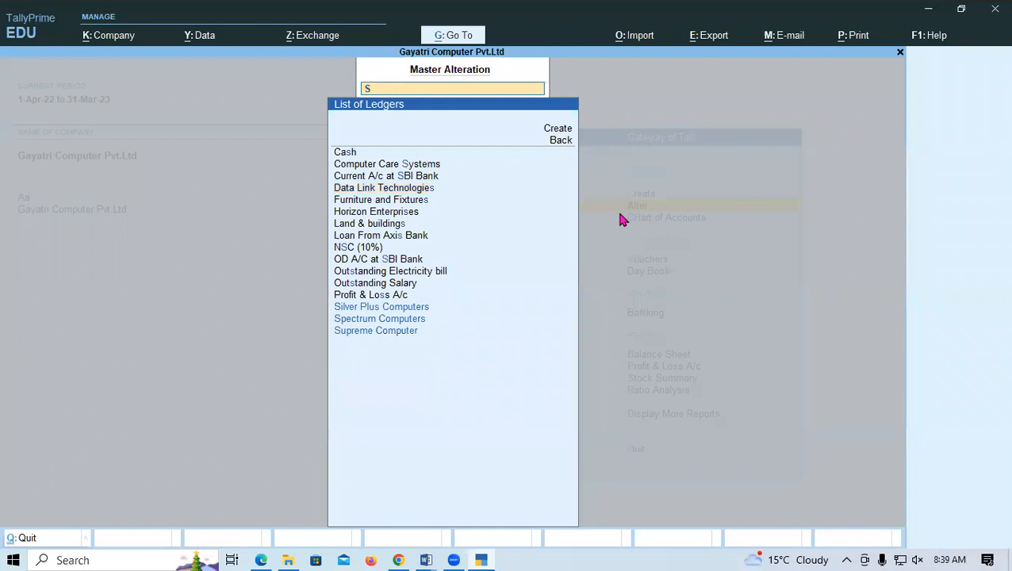
{"action": "key", "text": "Return"}
{"action": "key", "text": "Return"}
{"action": "key", "text": "Return"}
{"action": "key", "text": "Return"}
{"action": "key", "text": "Return"}
{"action": "key", "text": "Return"}
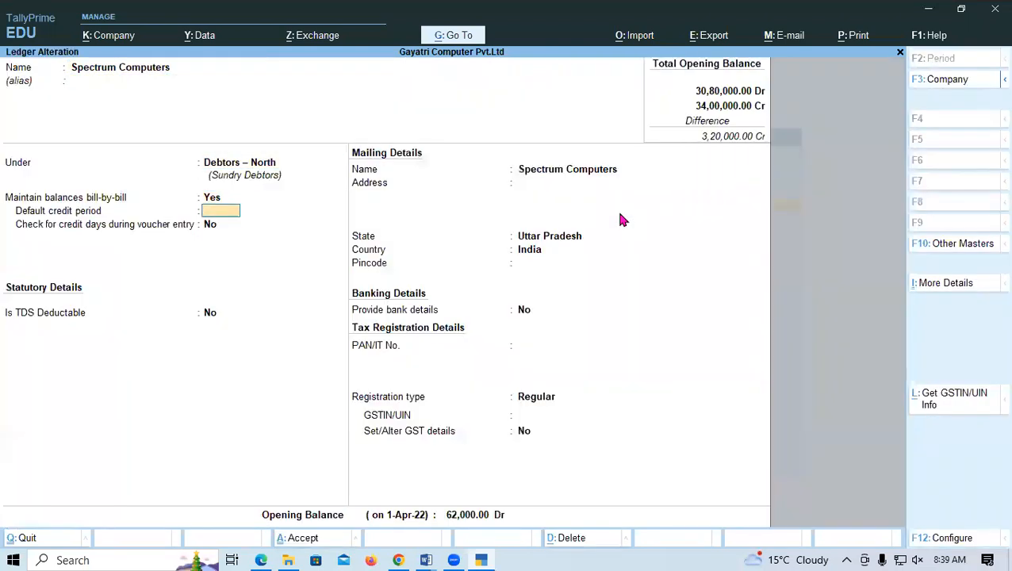
{"action": "key", "text": "Return"}
{"action": "key", "text": "Return"}
{"action": "key", "text": "Return"}
{"action": "key", "text": "Return"}
{"action": "key", "text": "Return"}
{"action": "key", "text": "Return"}
{"action": "key", "text": "Return"}
{"action": "key", "text": "Return"}
{"action": "key", "text": "Return"}
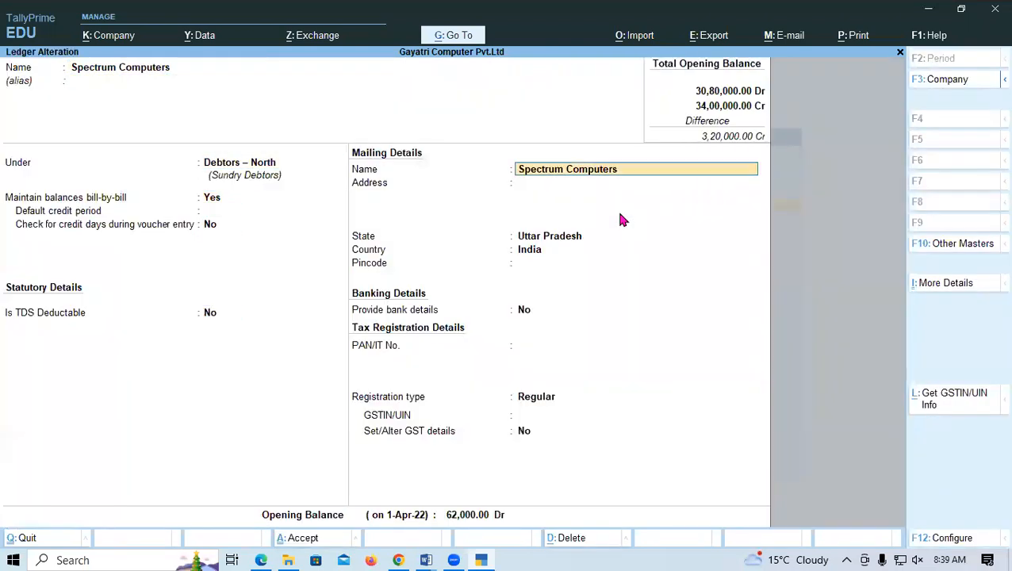
{"action": "key", "text": "Return"}
{"action": "key", "text": "Return"}
{"action": "key", "text": "Return"}
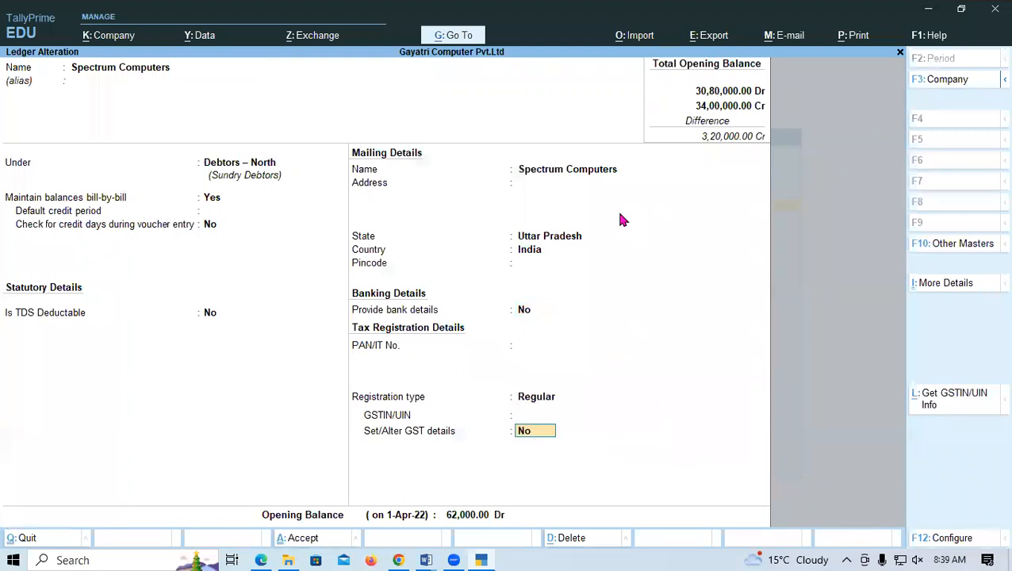
Step: Enter bill SC/001/191 in the Spectrum Computers breakup, dated 1/1/2022, due 1-Jan-22, for 12,000.00 Dr
{"action": "type", "text": "01/1"}
{"action": "key", "text": "Return"}
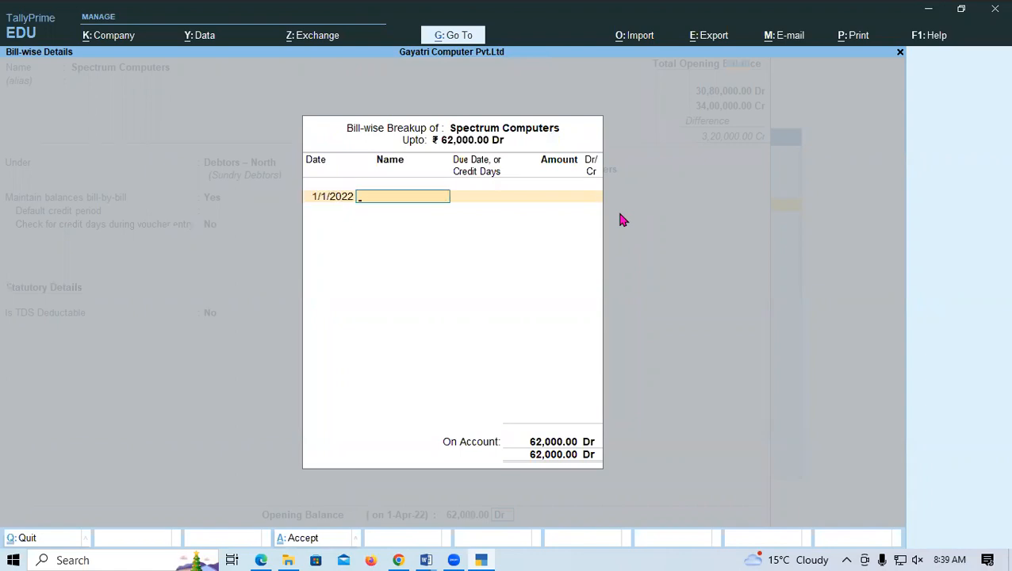
{"action": "key", "text": "alt+Tab"}
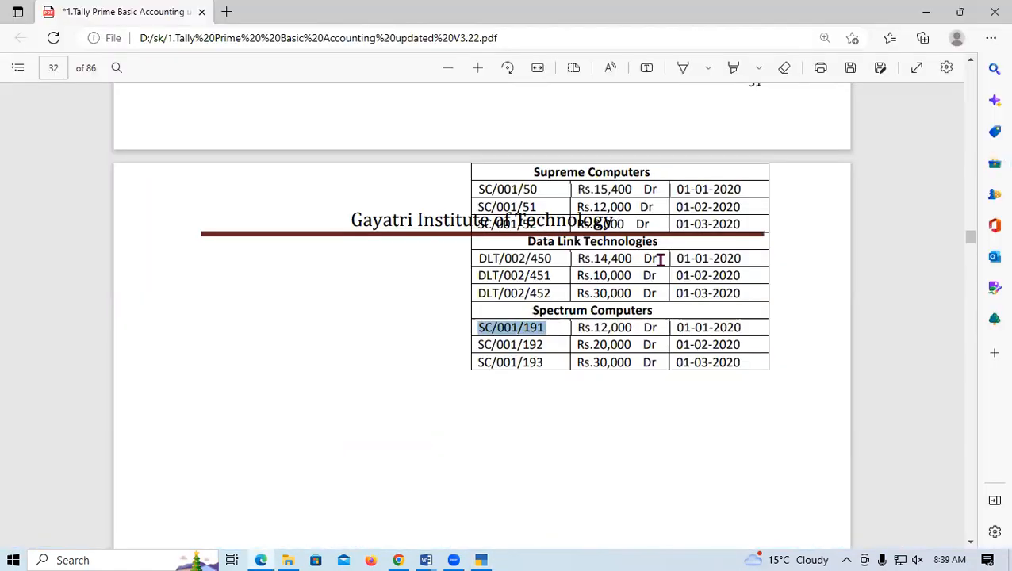
{"action": "key", "text": "alt+Tab"}
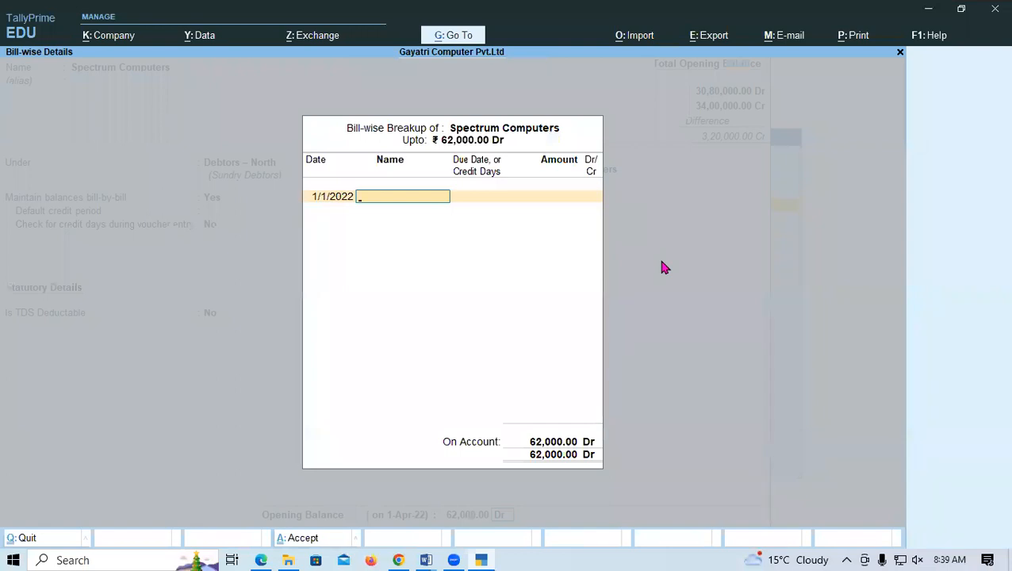
{"action": "key", "text": "ctrl+alt+v"}
{"action": "key", "text": "Return"}
{"action": "key", "text": "Return"}
{"action": "key", "text": "alt+Tab"}
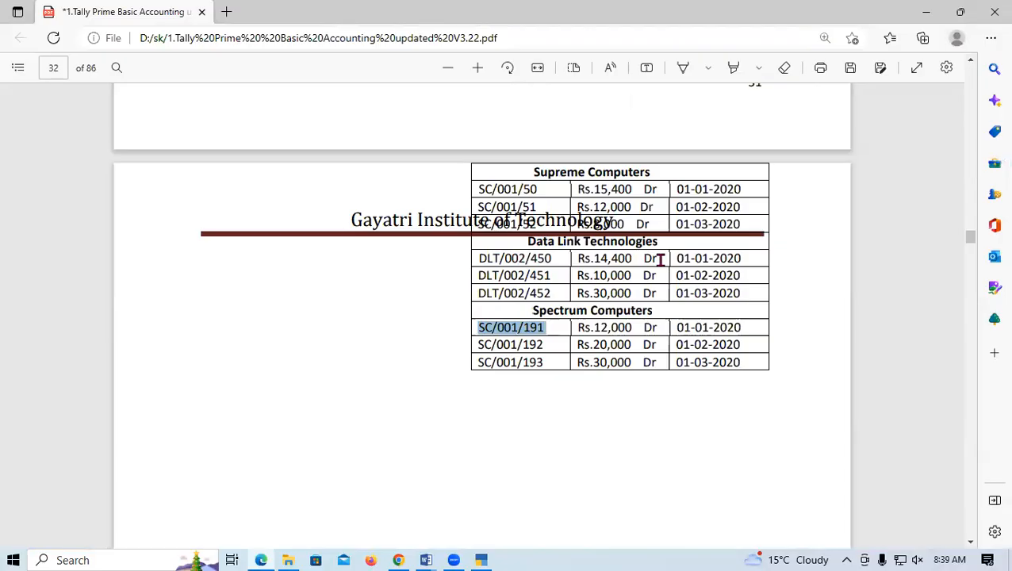
{"action": "key", "text": "alt+Tab"}
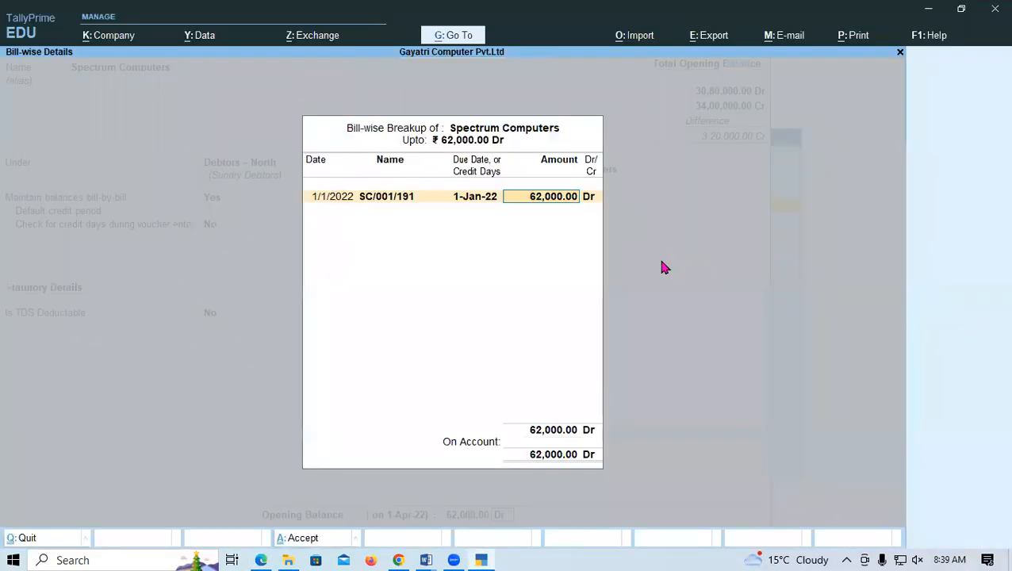
{"action": "key", "text": "BackSpace"}
{"action": "type", "text": "12,000"}
{"action": "key", "text": "Return"}
Step: Add bill SC/001/192 to the Spectrum Computers breakup, dated 1/2/2022, due 1-Feb-22, for 20,000.00 Dr
{"action": "type", "text": "1-2-22"}
{"action": "key", "text": "Return"}
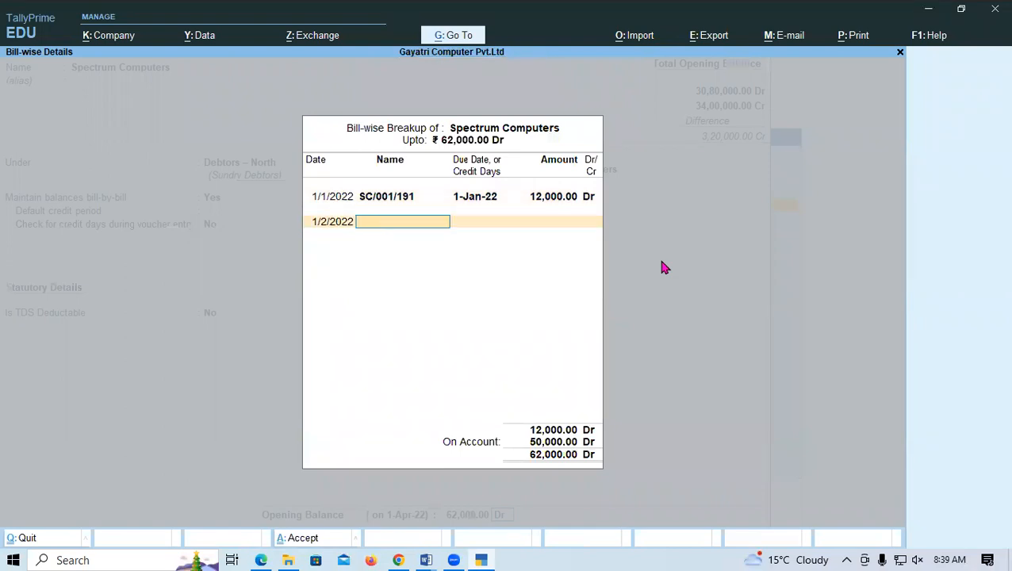
{"action": "key", "text": "ctrl+v"}
{"action": "key", "text": "BackSpace"}
{"action": "type", "text": "2"}
{"action": "key", "text": "Return"}
{"action": "key", "text": "Return"}
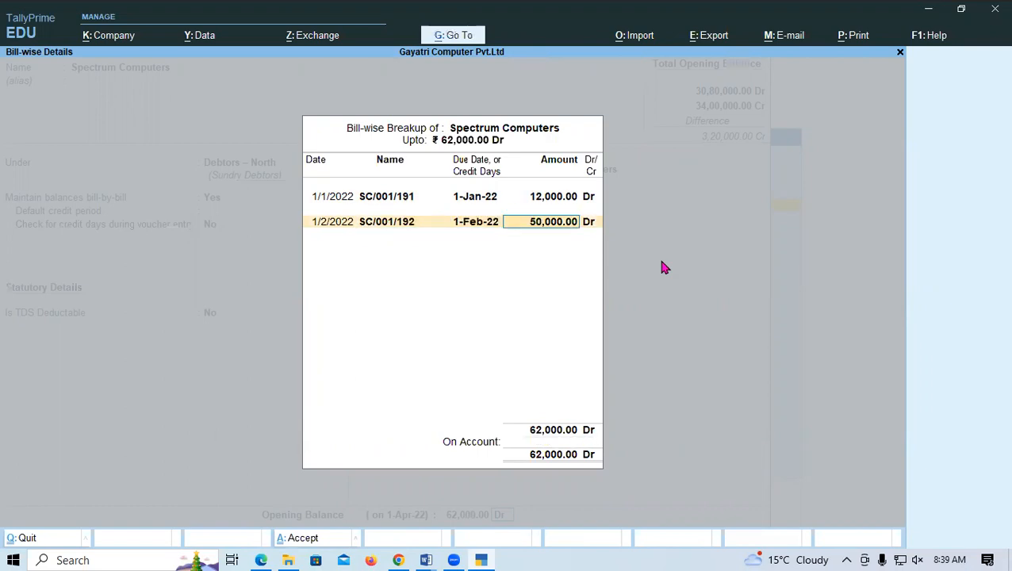
{"action": "key", "text": "alt+Tab"}
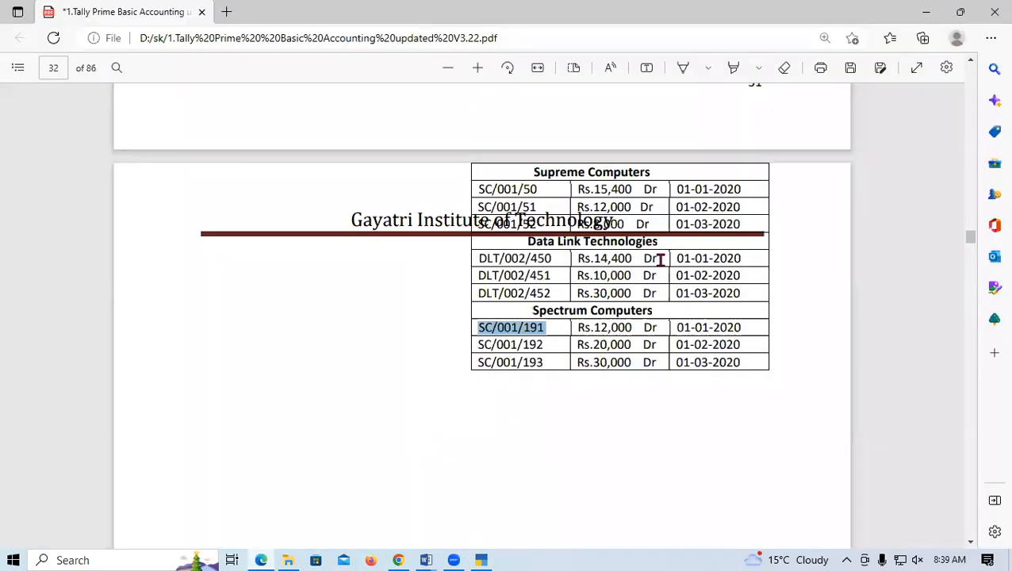
{"action": "key", "text": "alt+Tab"}
{"action": "type", "text": "20000"}
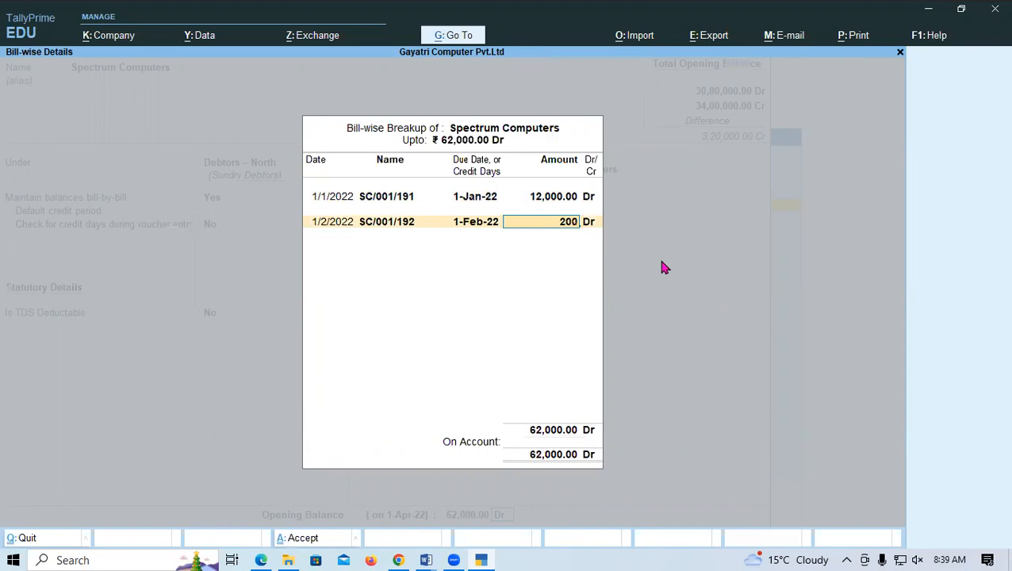
{"action": "key", "text": "Return"}
{"action": "key", "text": "Return"}
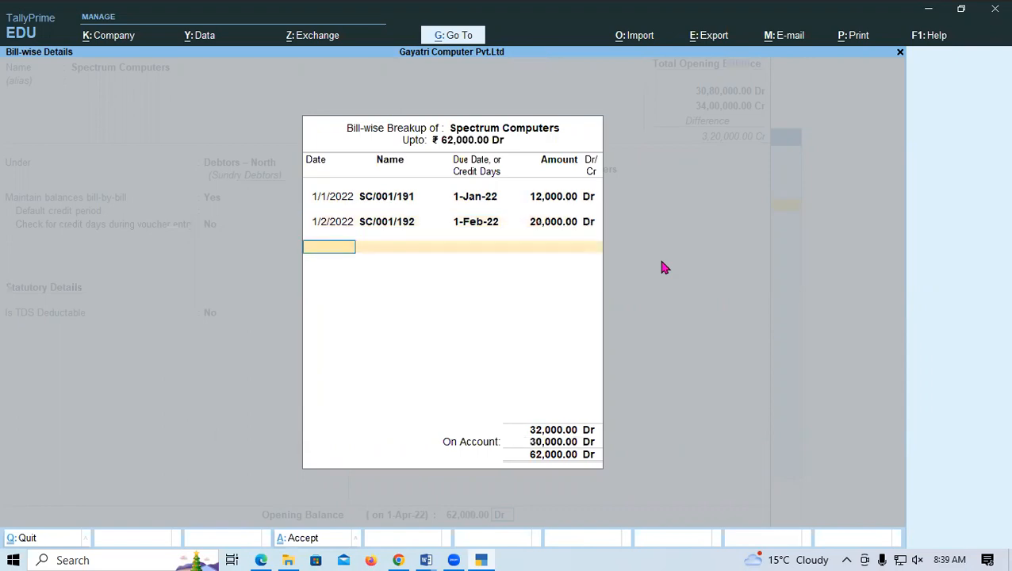
Step: Add a third bill dated 1/3/2022 with the copied name SC/001/191, due 1-Mar-22, for 30,000.00 Dr
{"action": "type", "text": "01/03"}
{"action": "key", "text": "Return"}
{"action": "key", "text": "ctrl+v"}
{"action": "key", "text": "Return"}
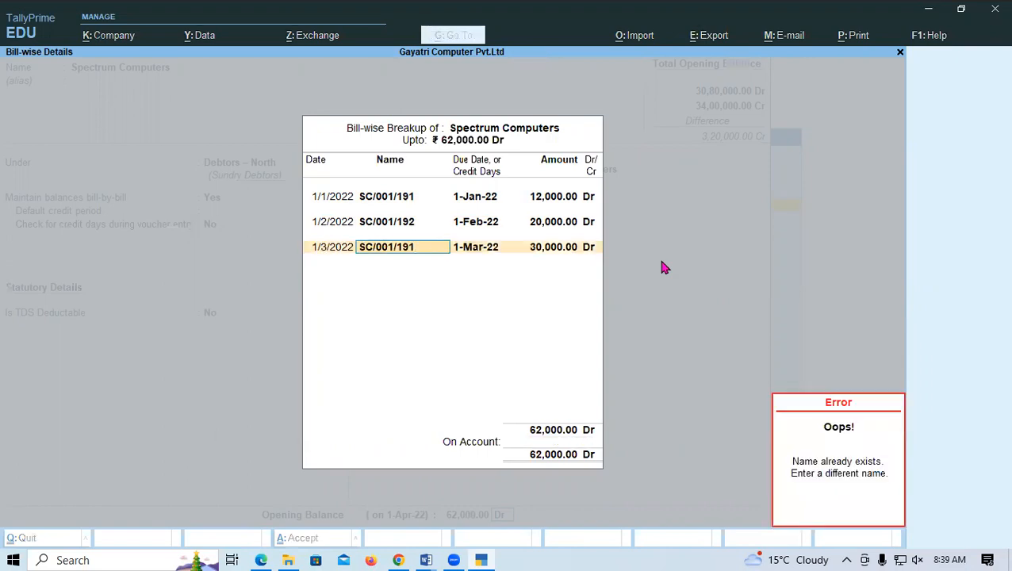
Step: Correct the third bill's name to SC/001/193 and save the Spectrum Computers ledger
{"action": "key", "text": "Escape"}
{"action": "key", "text": "BackSpace"}
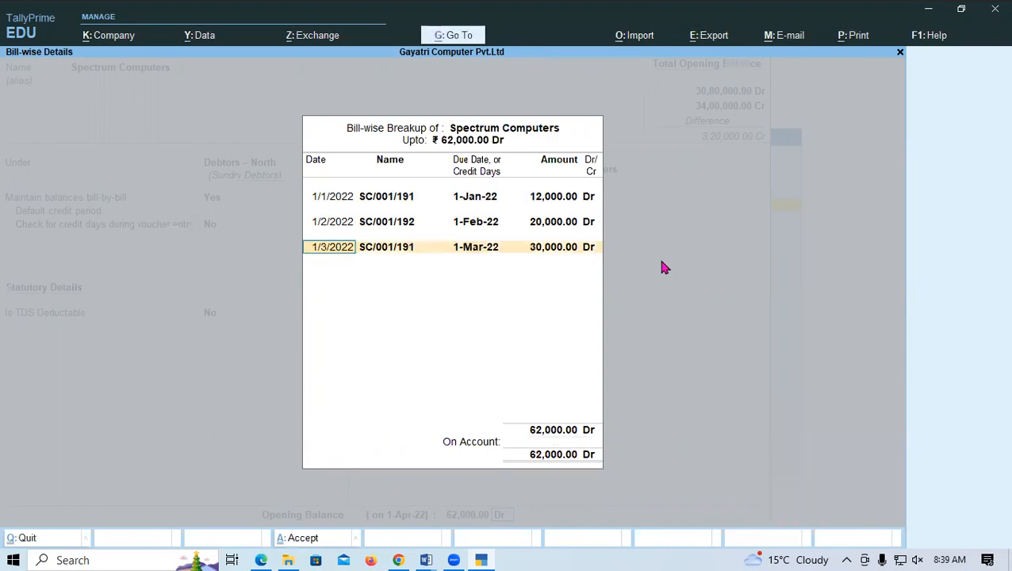
{"action": "key", "text": "Return"}
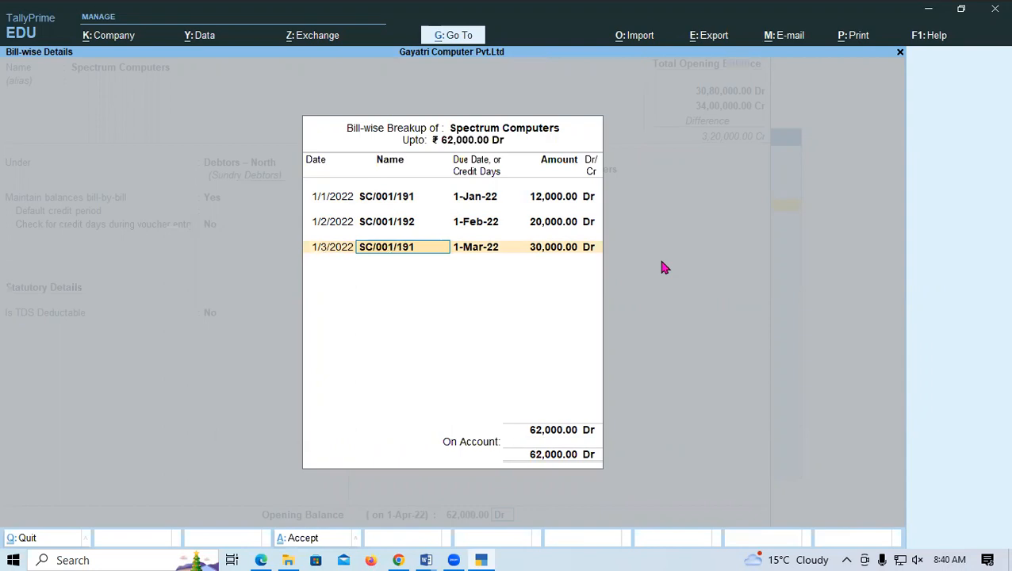
{"action": "key", "text": "BackSpace"}
{"action": "type", "text": "3"}
{"action": "key", "text": "Return"}
{"action": "key", "text": "Return"}
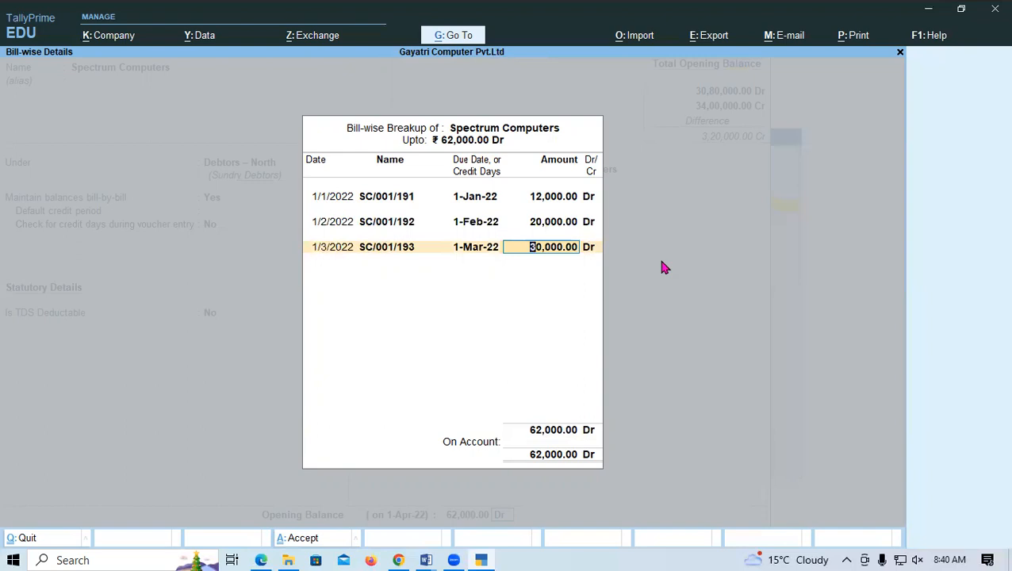
{"action": "key", "text": "Return"}
{"action": "key", "text": "Return"}
{"action": "key", "text": "Return"}
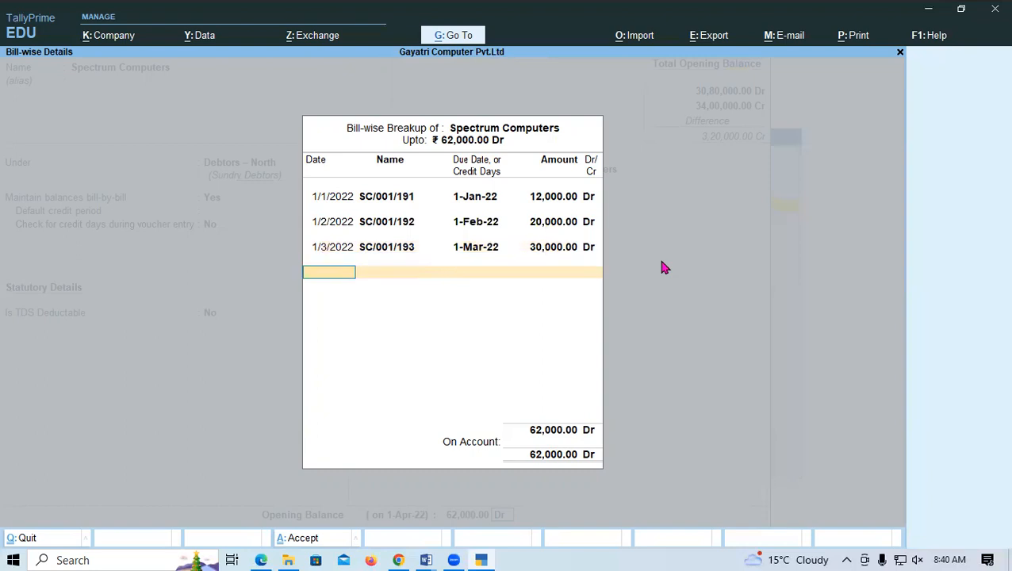
{"action": "key", "text": "Return"}
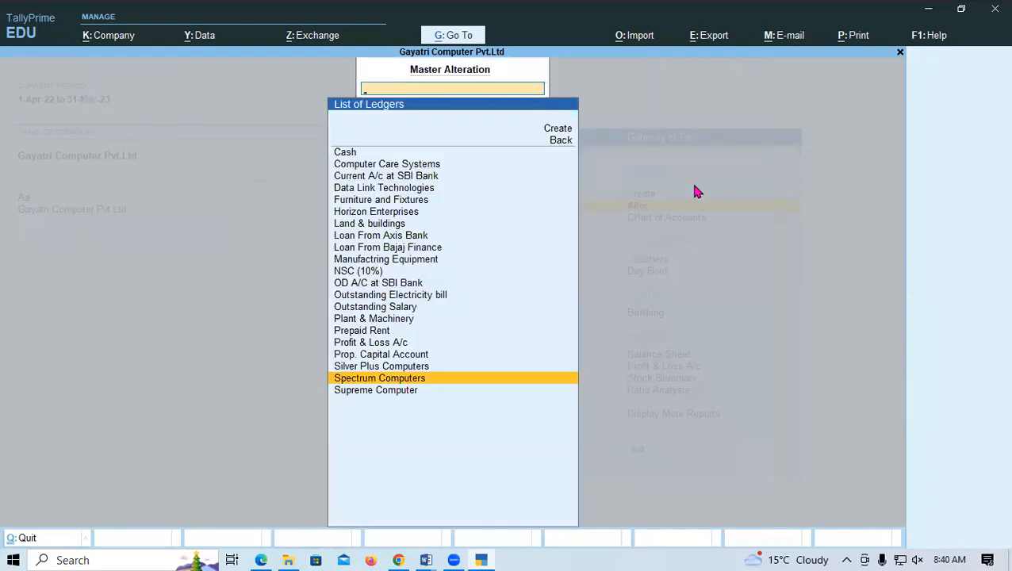
Step: Leave the ledger alteration, return to the Gateway of Tally and open the company's Balance Sheet in detailed view
{"action": "key", "text": "Escape"}
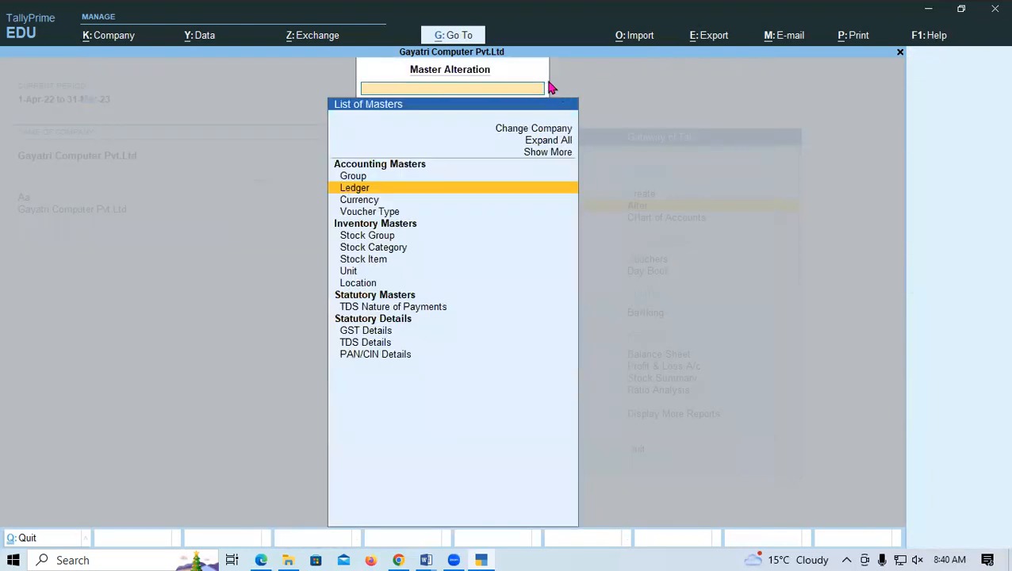
{"action": "key", "text": "alt+Tab"}
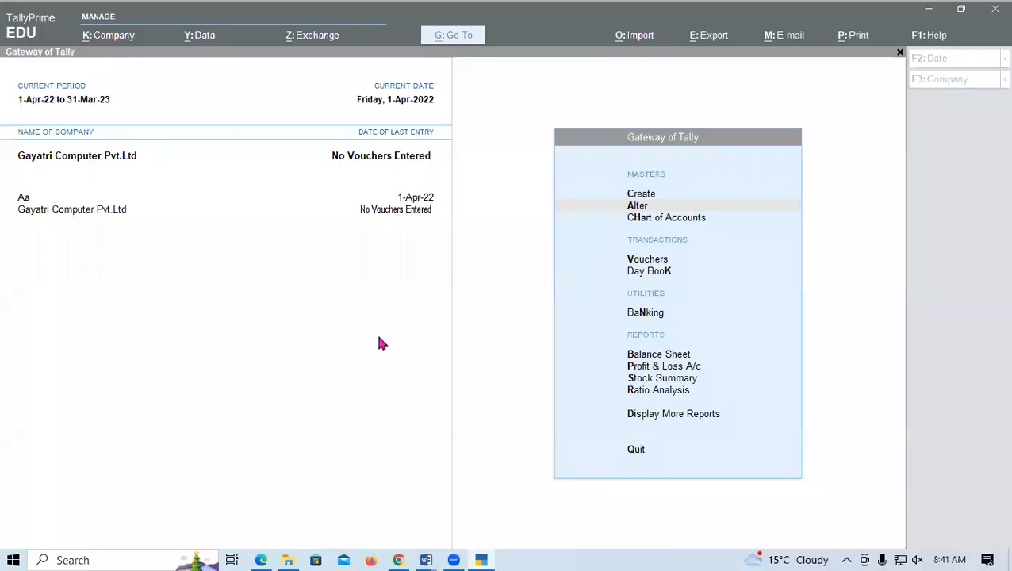
{"action": "left_click", "coordinate": [443, 216]}
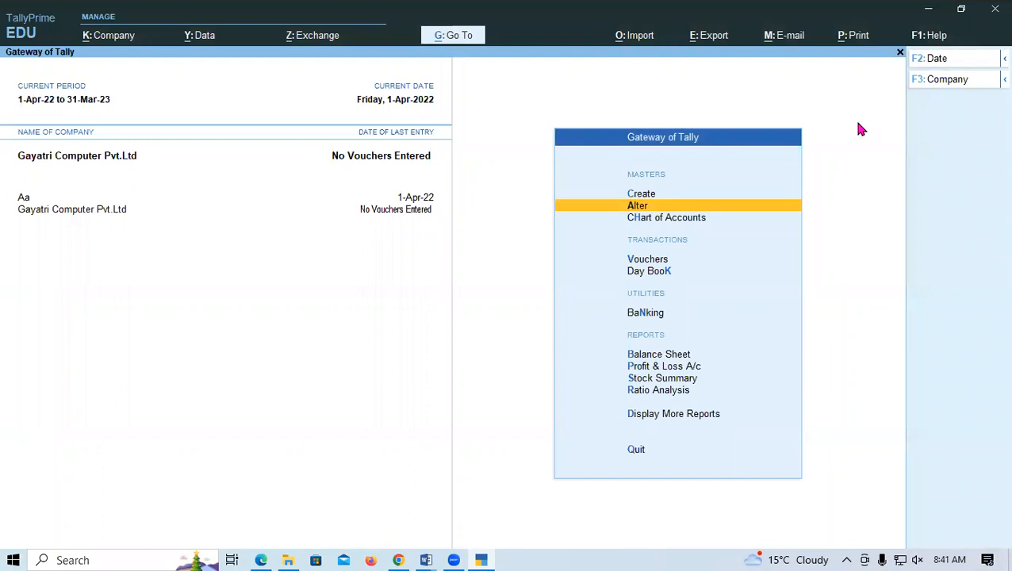
{"action": "key", "text": "Down"}
{"action": "key", "text": "Down"}
{"action": "key", "text": "Down"}
{"action": "key", "text": "Down"}
{"action": "key", "text": "Down"}
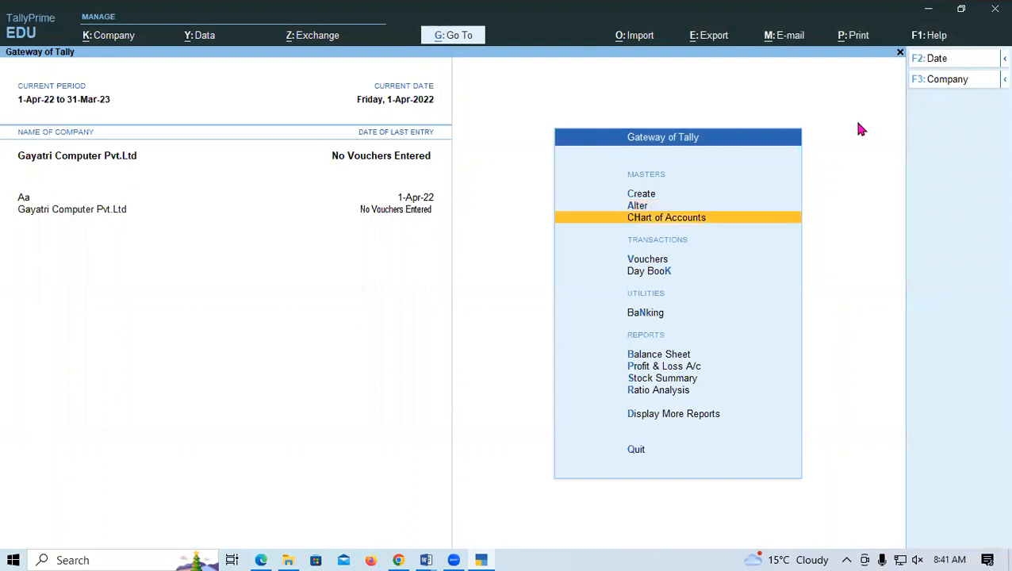
{"action": "key", "text": "Return"}
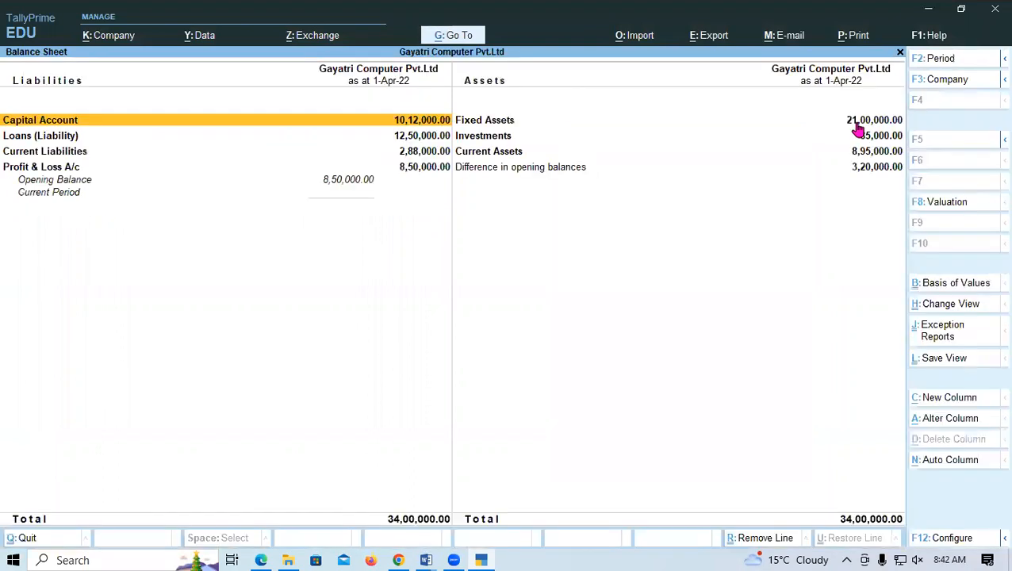
{"action": "key", "text": "alt"}
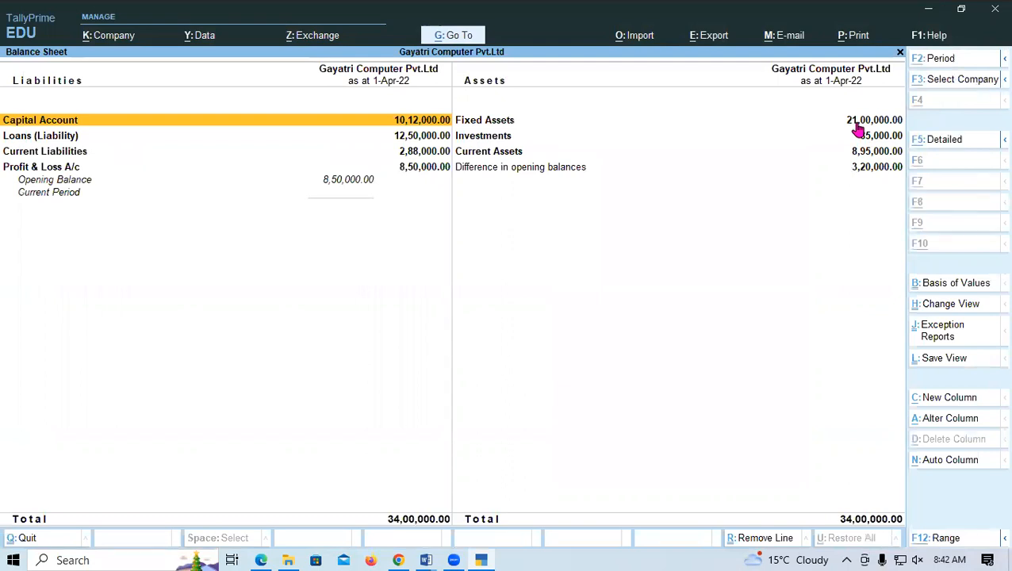
{"action": "key", "text": "alt+F5"}
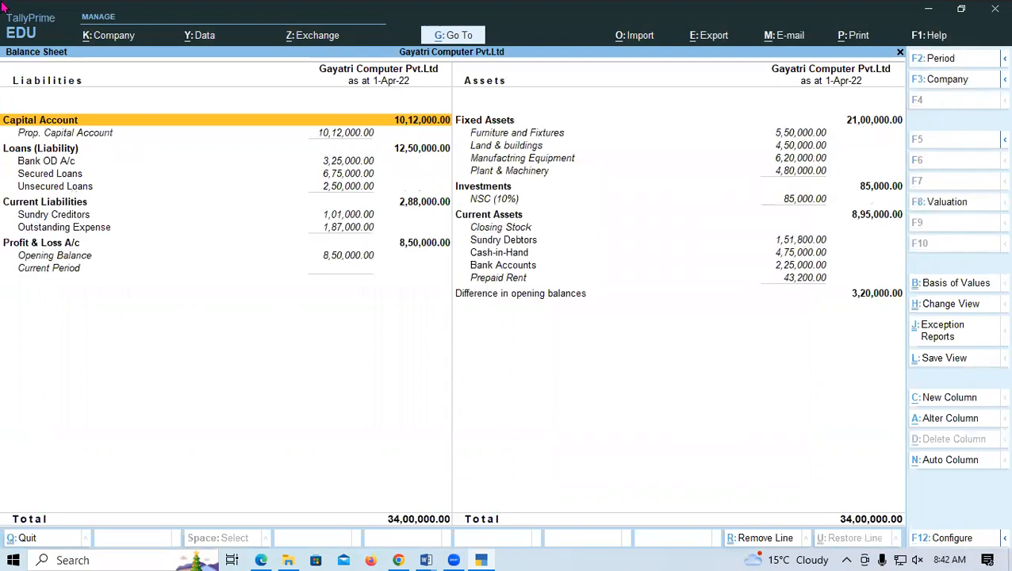
Step: Compare the Sundry Creditors and Sundry Debtors balances in the detailed Balance Sheet
{"action": "left_click", "coordinate": [280, 220]}
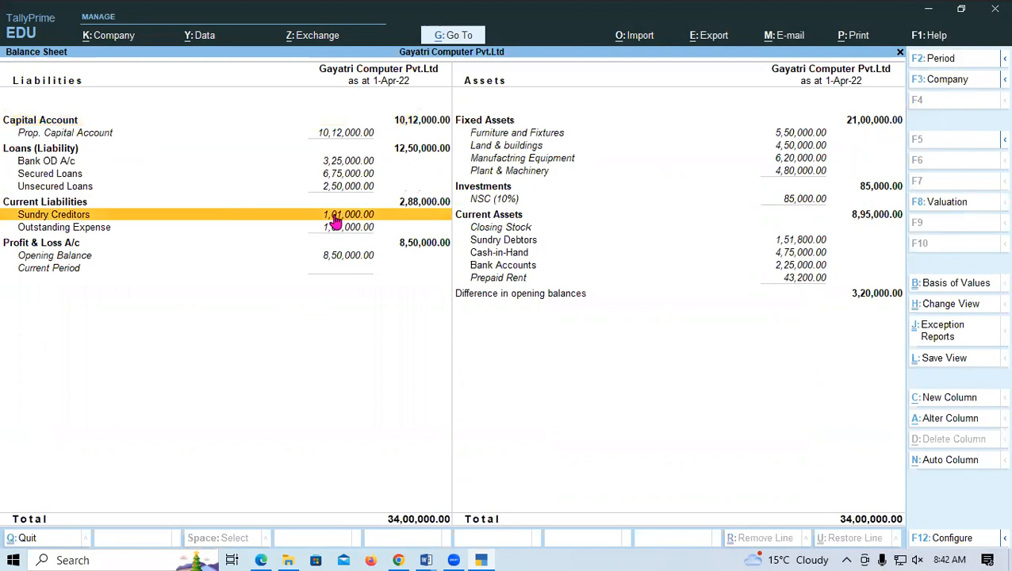
{"action": "left_click", "coordinate": [511, 242]}
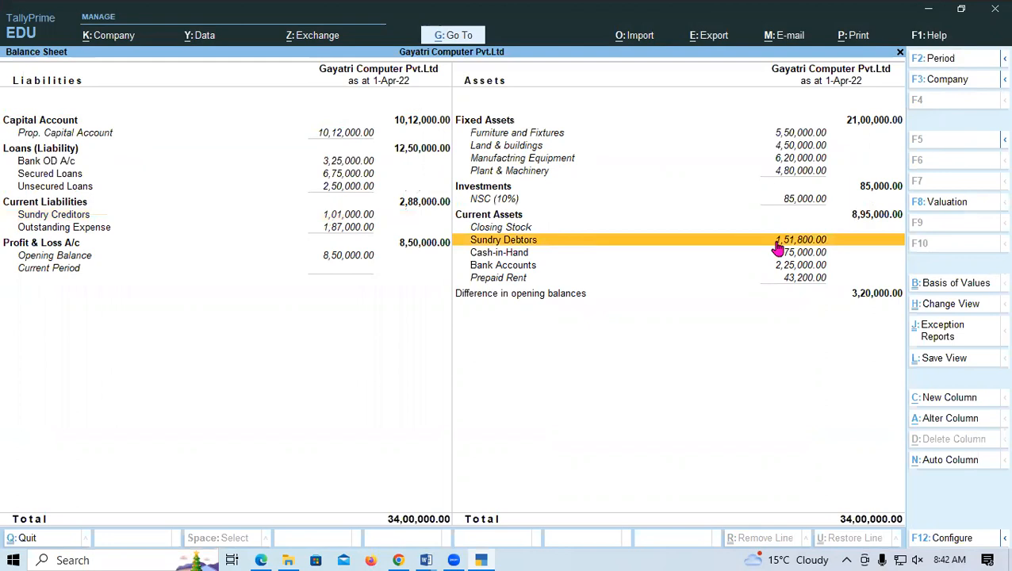
{"action": "left_click", "coordinate": [79, 217]}
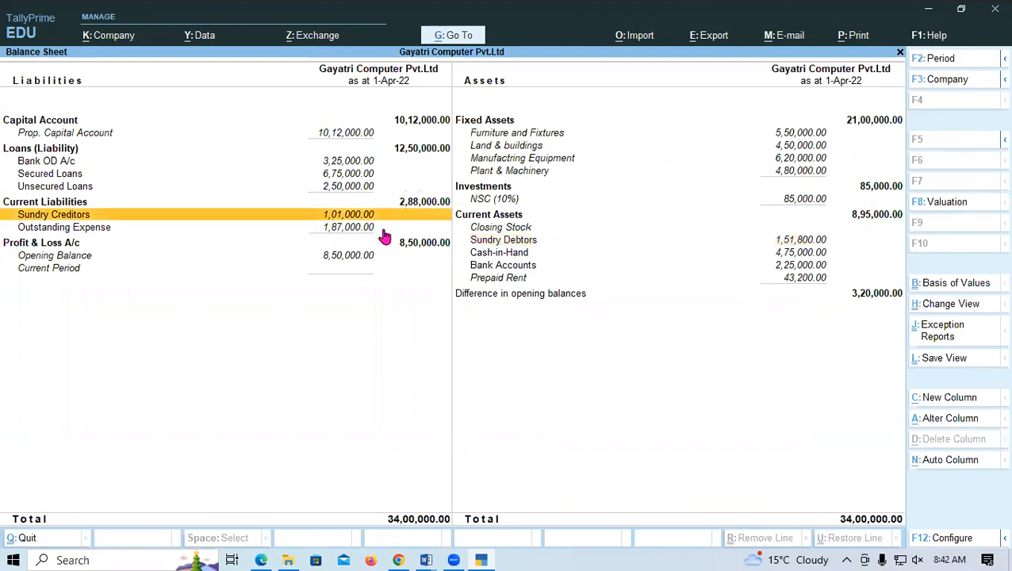
{"action": "left_click", "coordinate": [521, 243]}
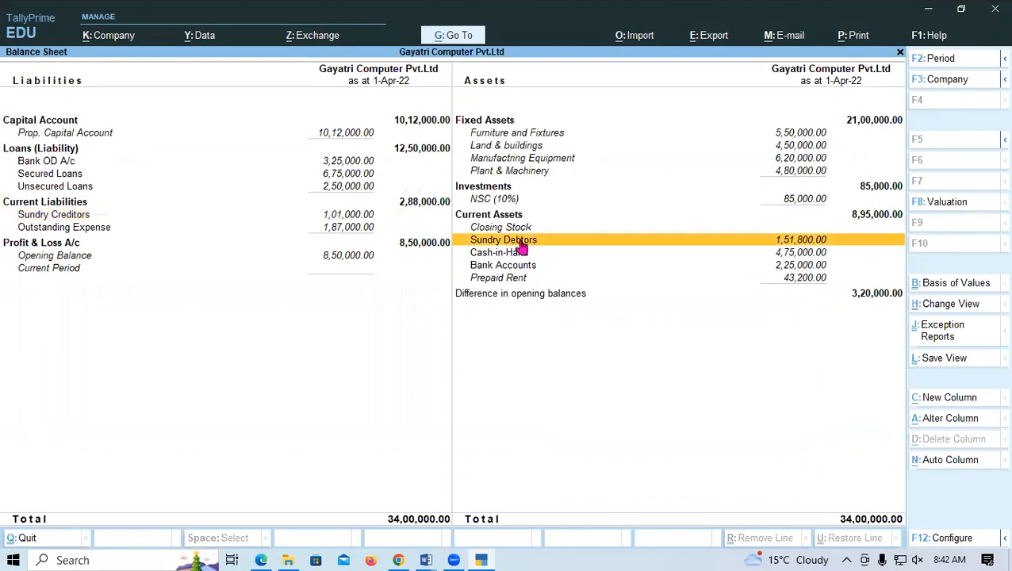
{"action": "left_click", "coordinate": [64, 217]}
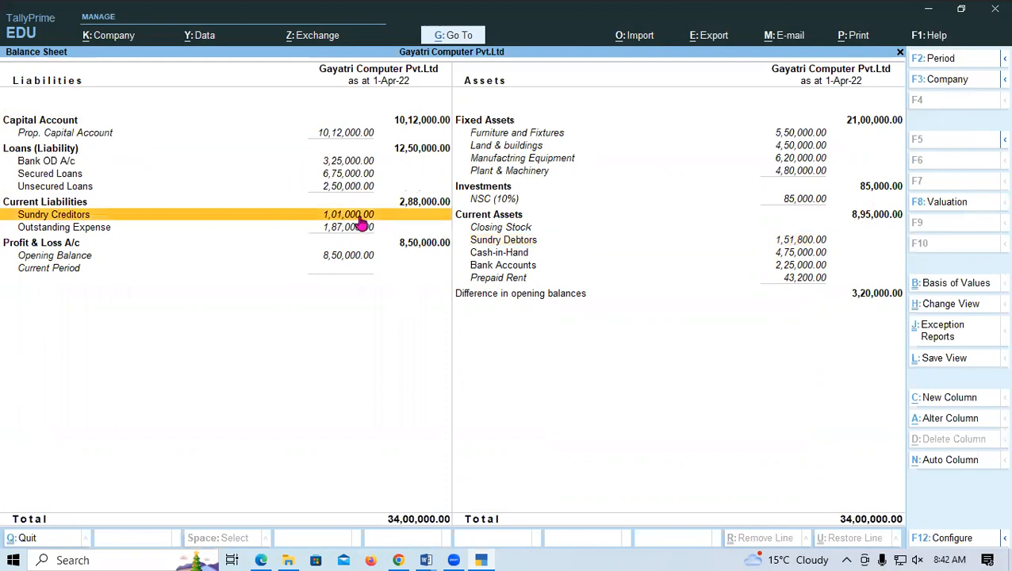
{"action": "left_click", "coordinate": [518, 243]}
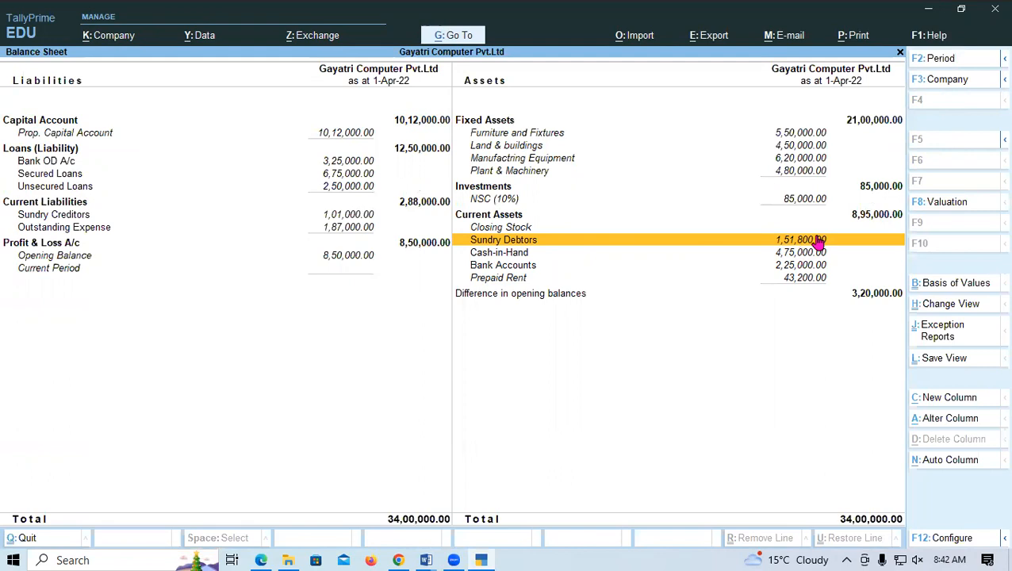
Step: Check Sundry Creditors against Sundry Debtors in the Balance Sheet and open the Sundry Debtors group summary
{"action": "left_click", "coordinate": [73, 219]}
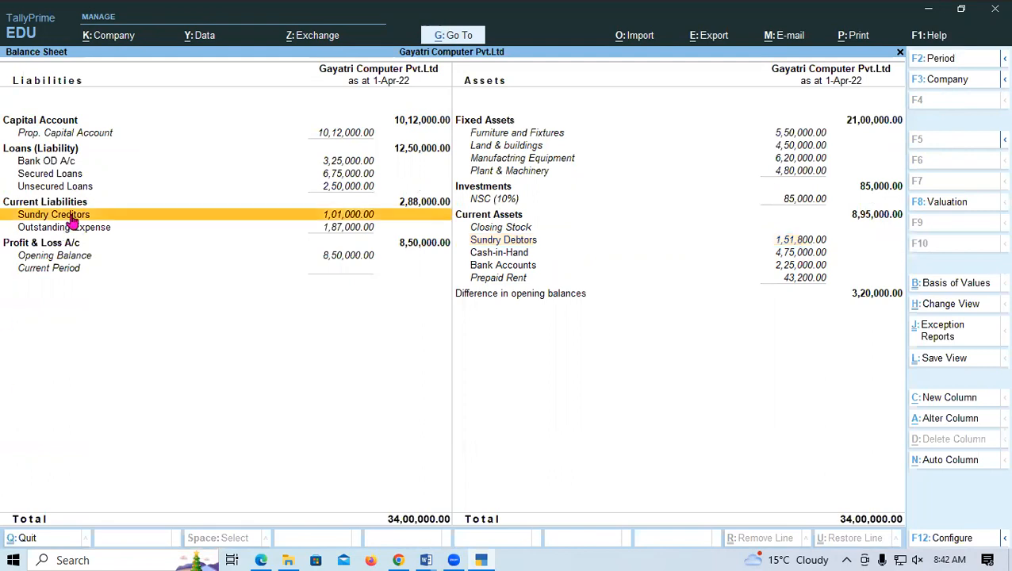
{"action": "left_click", "coordinate": [523, 245]}
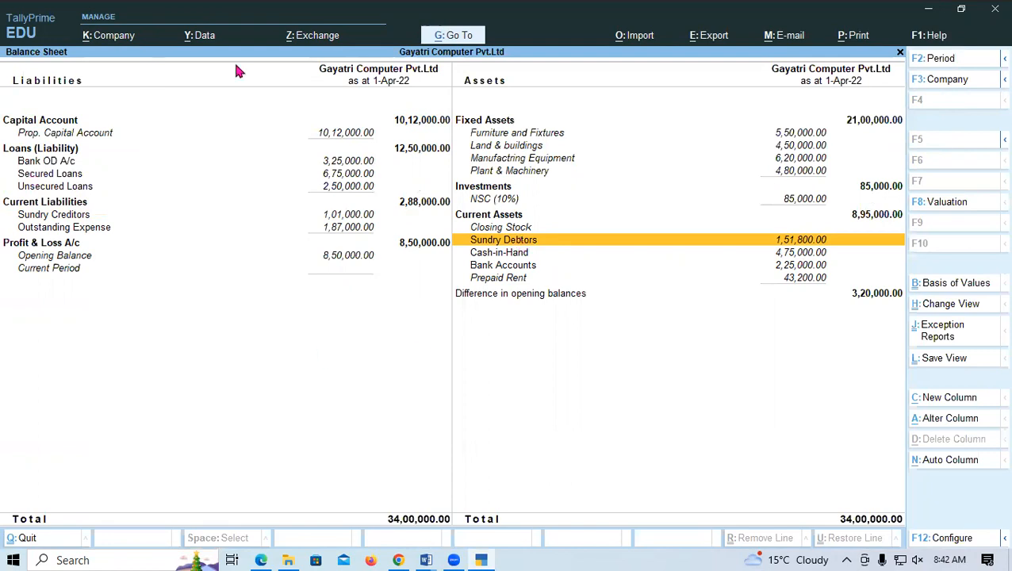
{"action": "left_click", "coordinate": [589, 247]}
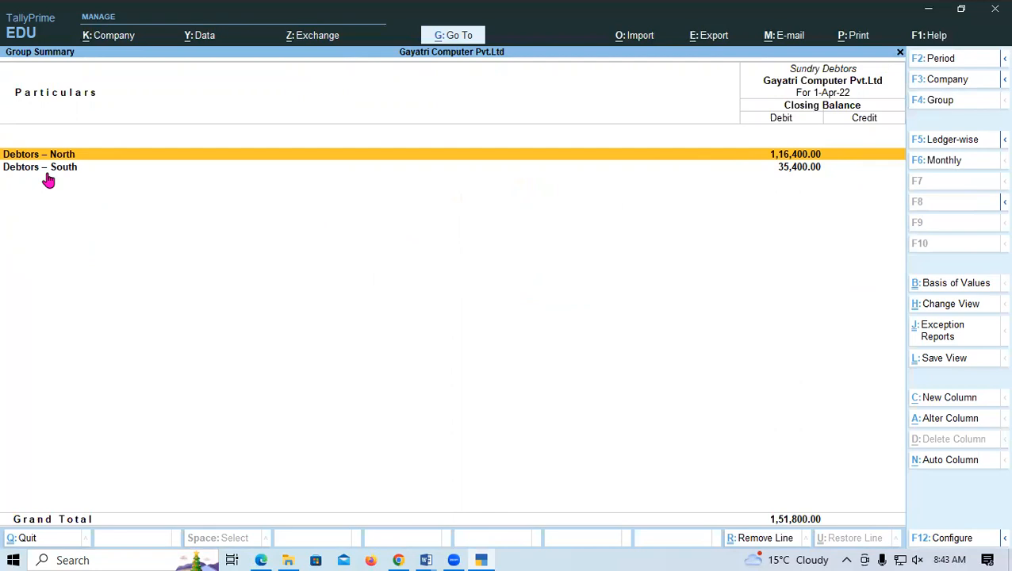
Step: Compare the closing balances of the Debtors – North and Debtors – South groups
{"action": "left_click", "coordinate": [788, 169]}
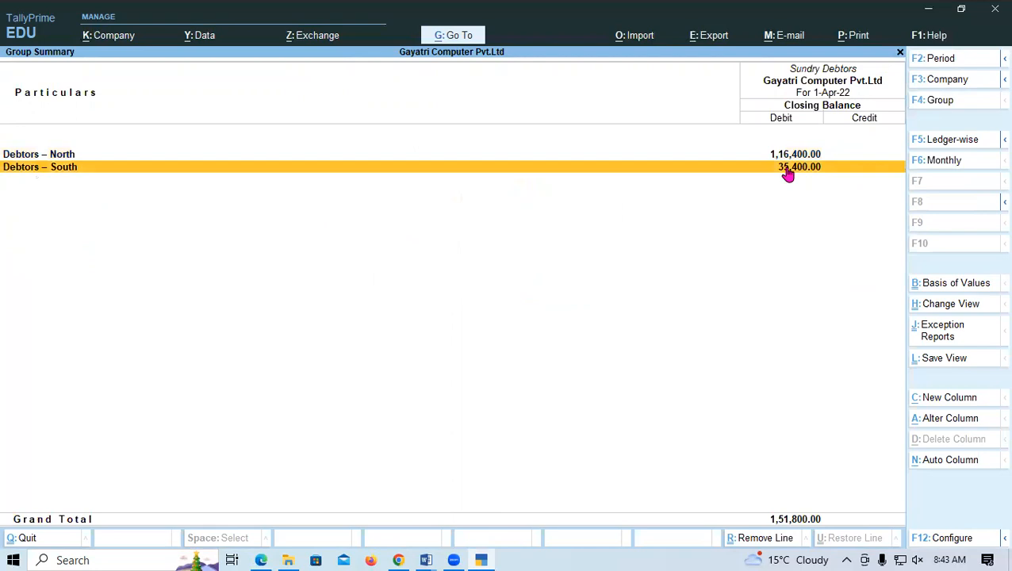
{"action": "left_click", "coordinate": [71, 153]}
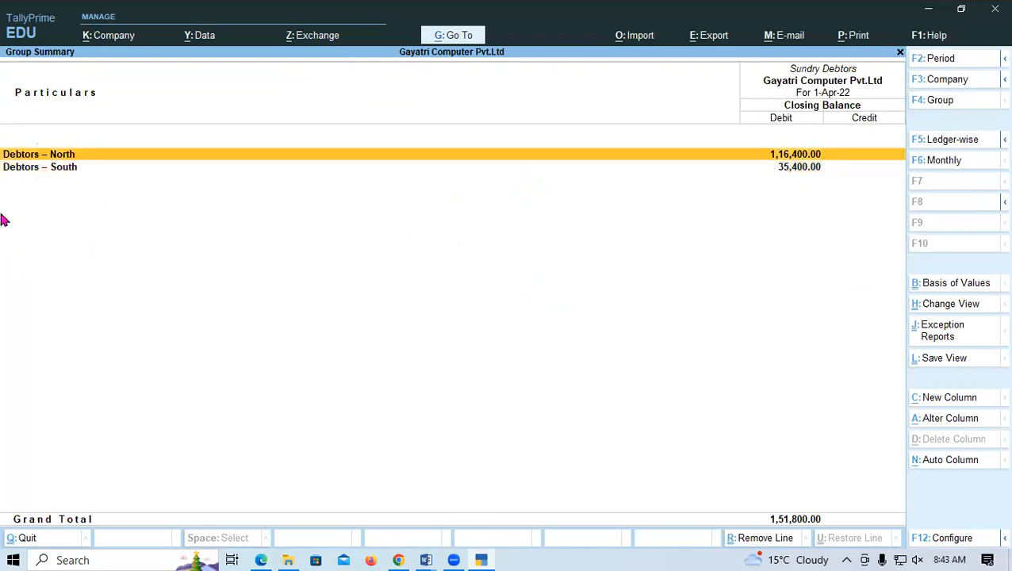
{"action": "left_click", "coordinate": [68, 169]}
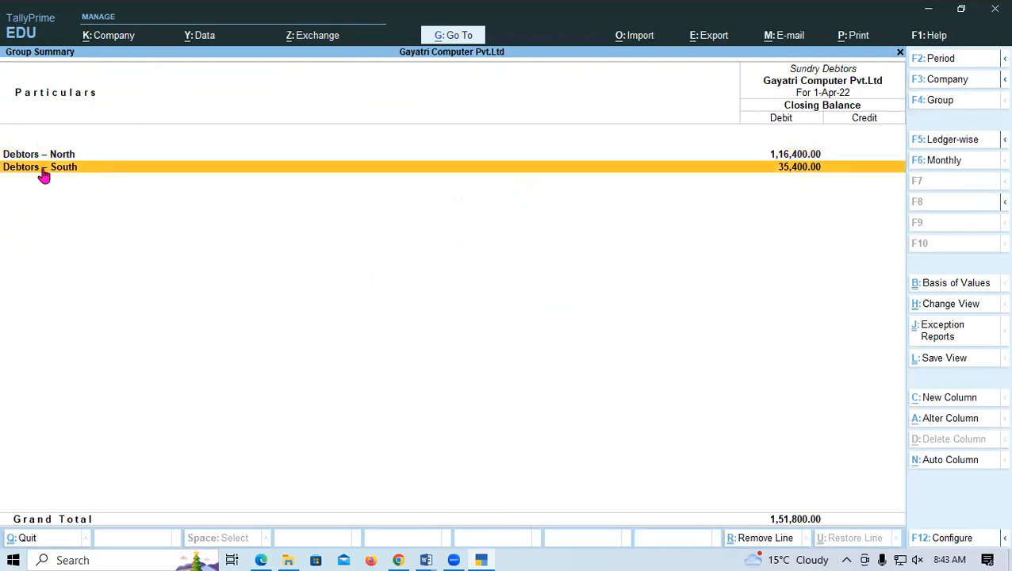
{"action": "left_click", "coordinate": [65, 156]}
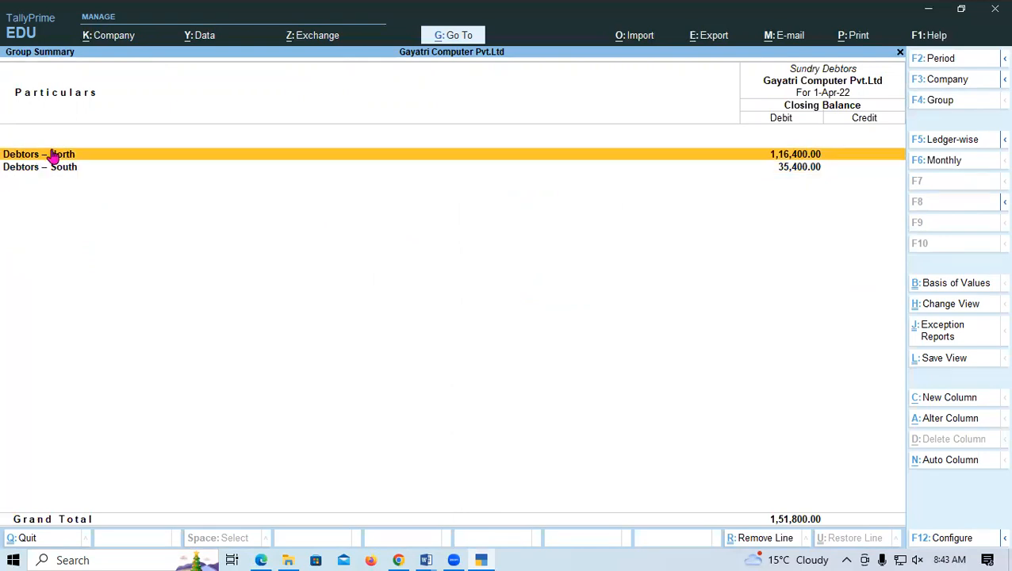
{"action": "left_click", "coordinate": [64, 173]}
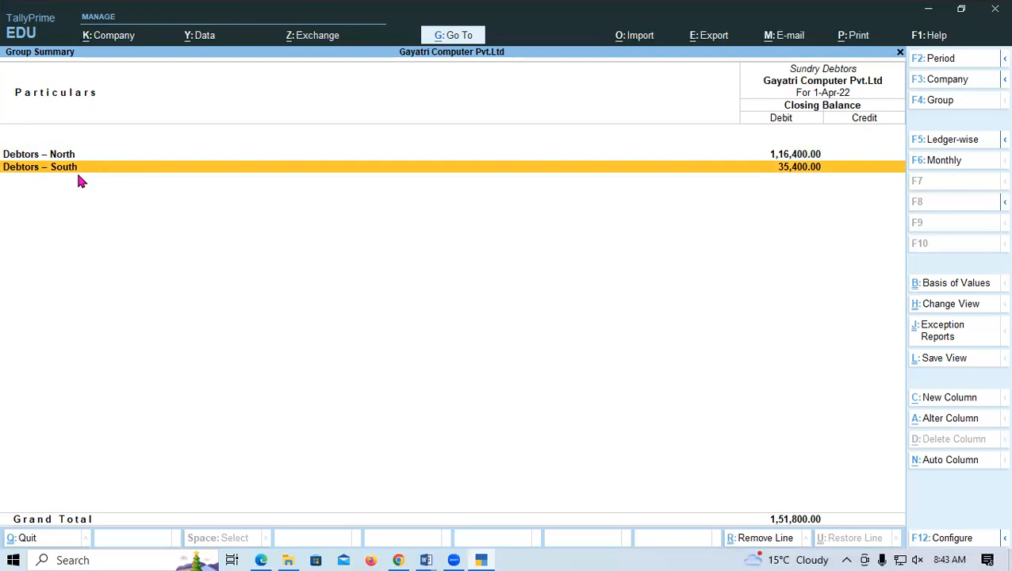
{"action": "left_click", "coordinate": [70, 156]}
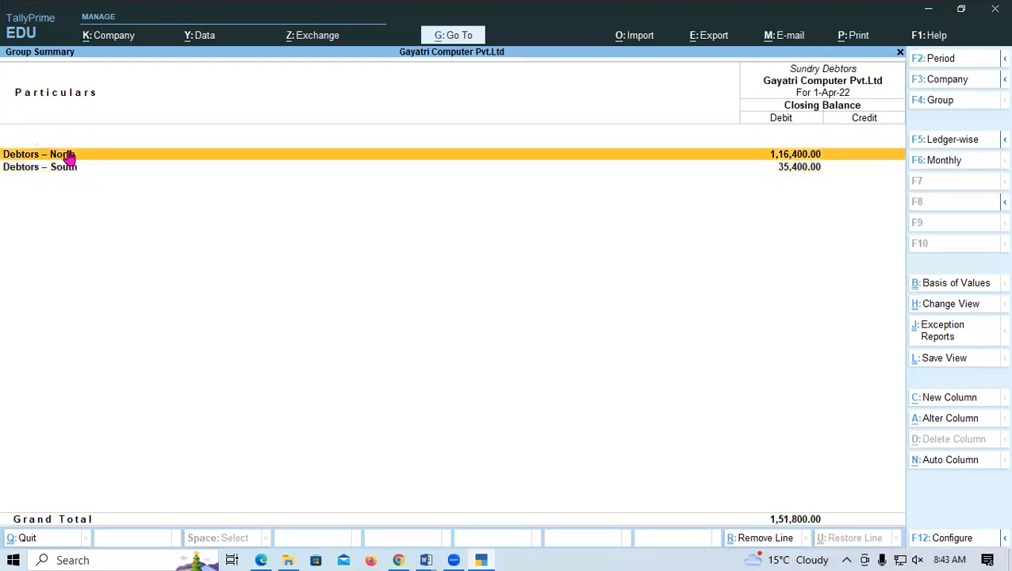
Step: Drill down through Debtors – North to Data Link Technologies' April vouchers and show its outstanding bills bill-wise
{"action": "left_click", "coordinate": [70, 156]}
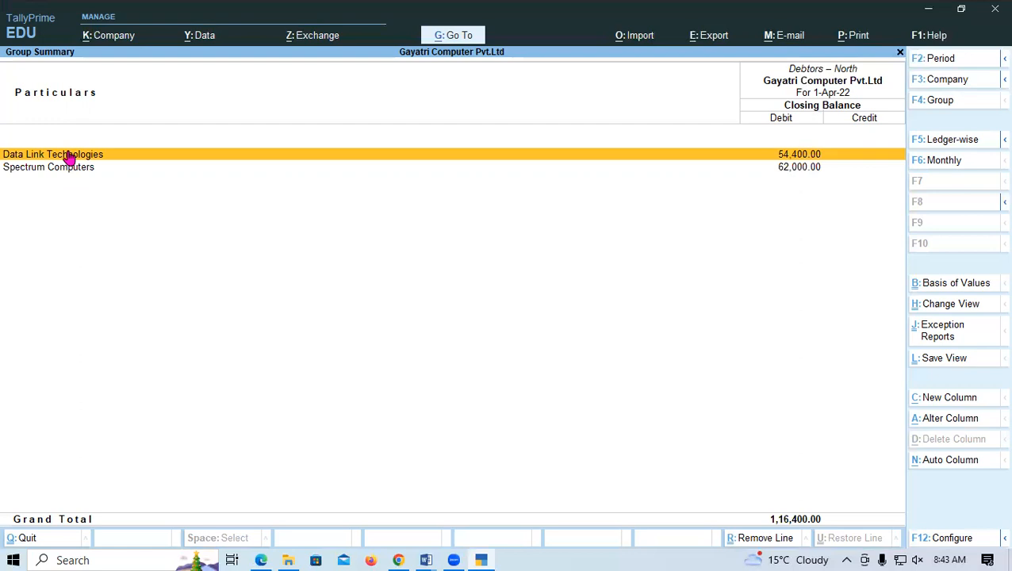
{"action": "left_click", "coordinate": [785, 158]}
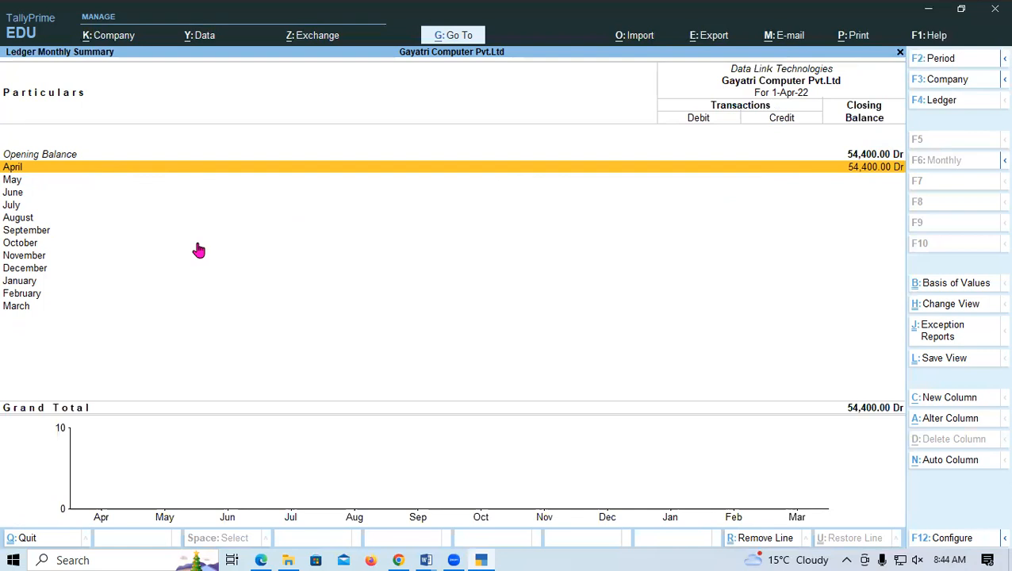
{"action": "key", "text": "Return"}
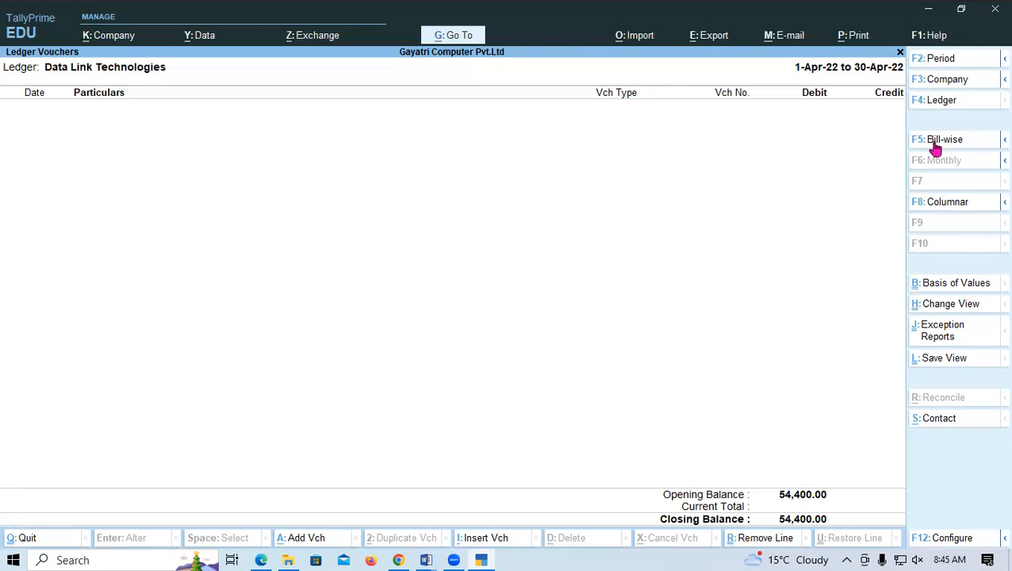
{"action": "left_click", "coordinate": [937, 145]}
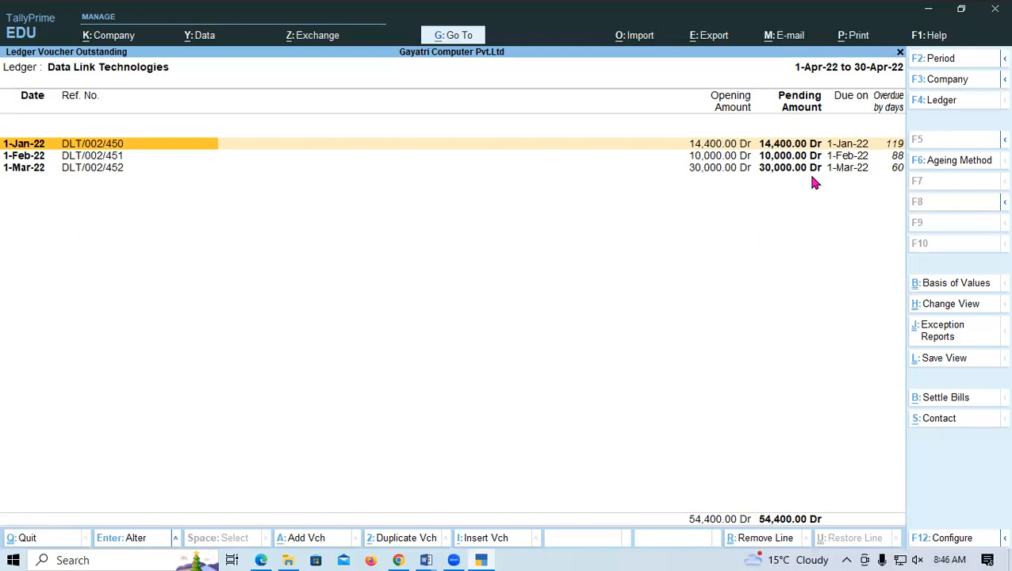
Step: Close the Data Link Technologies reports and go back to the detailed Balance Sheet
{"action": "key", "text": "Escape"}
{"action": "key", "text": "Escape"}
{"action": "key", "text": "Escape"}
{"action": "key", "text": "Escape"}
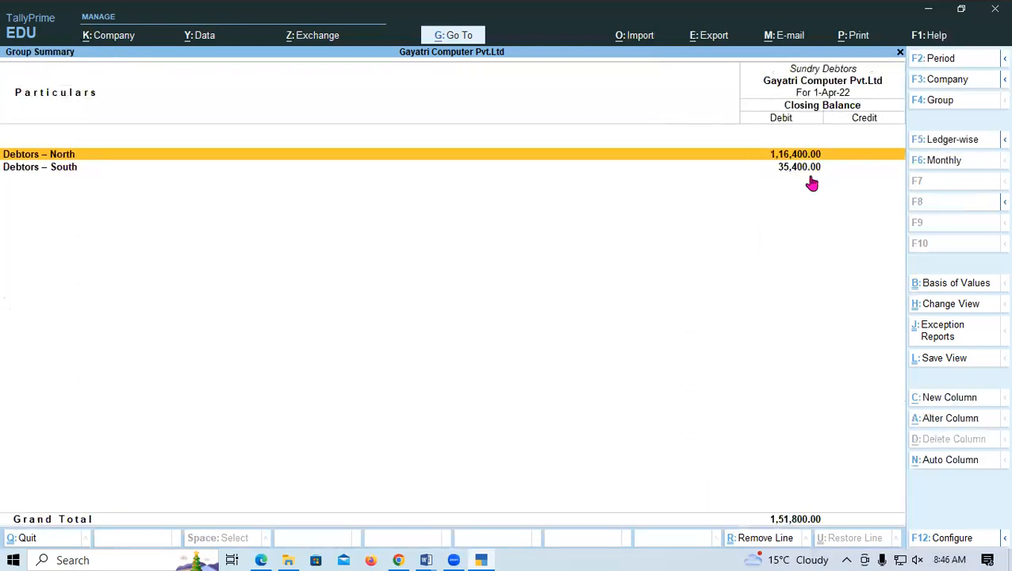
{"action": "key", "text": "Escape"}
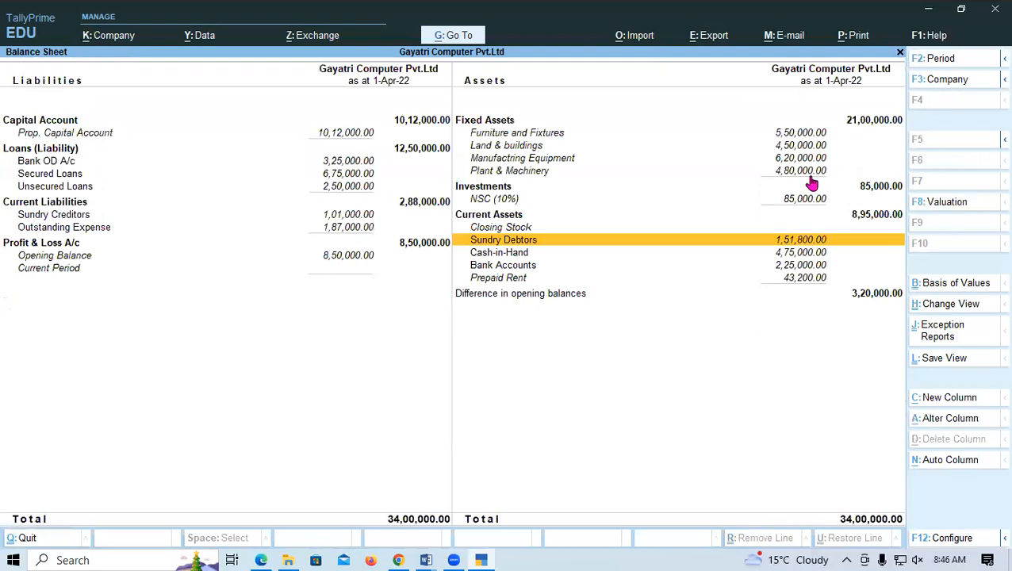
Step: Drill down from Sundry Debtors through Debtors – North to Spectrum Computers' April vouchers and show its bills bill-wise
{"action": "key", "text": "Return"}
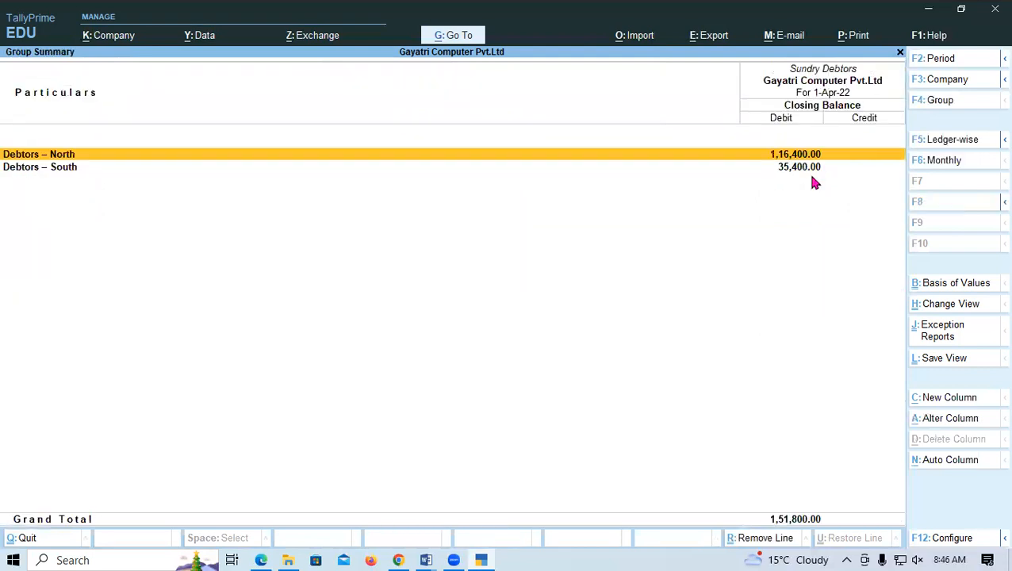
{"action": "key", "text": "Return"}
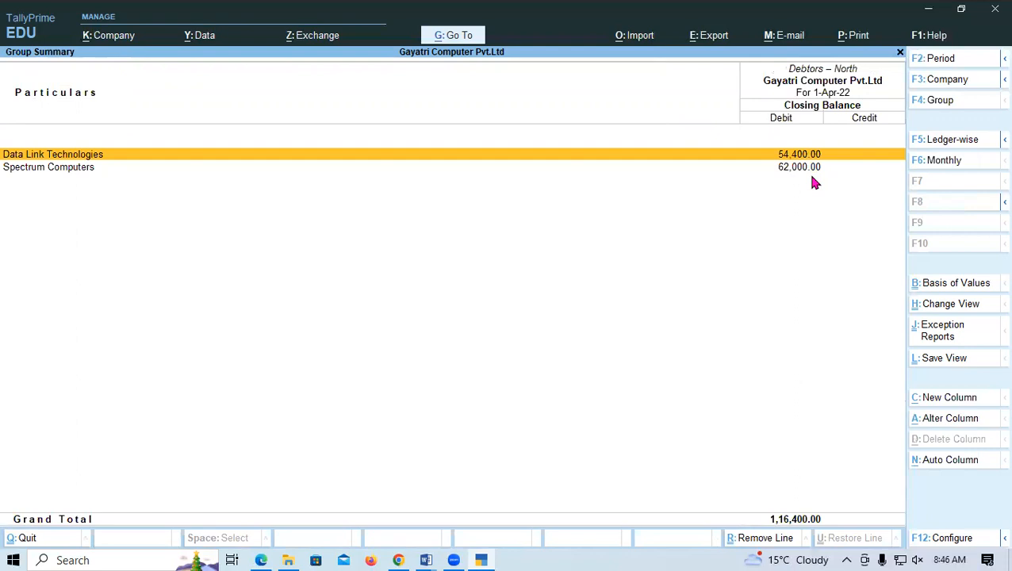
{"action": "key", "text": "Down"}
{"action": "key", "text": "Return"}
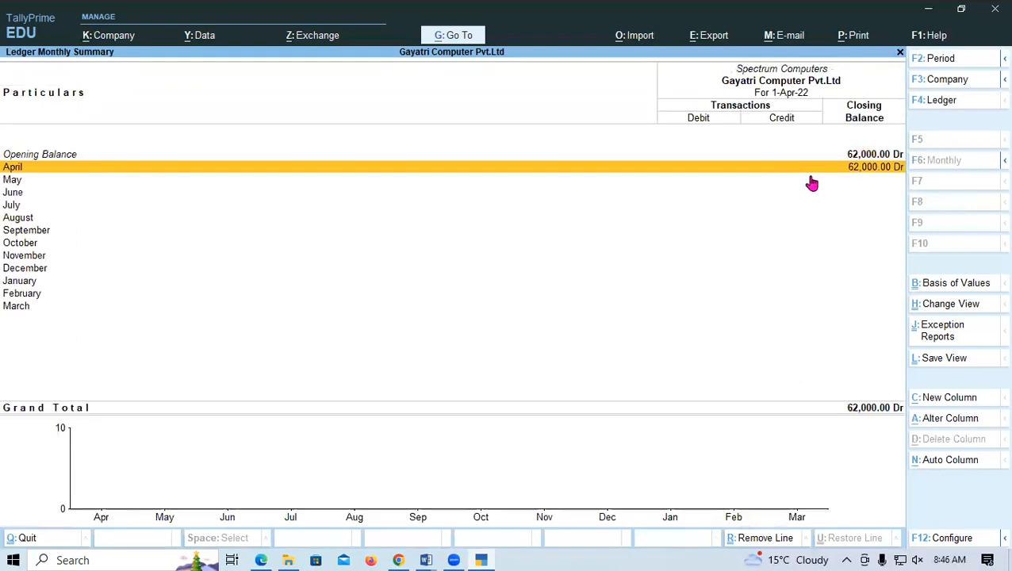
{"action": "key", "text": "Return"}
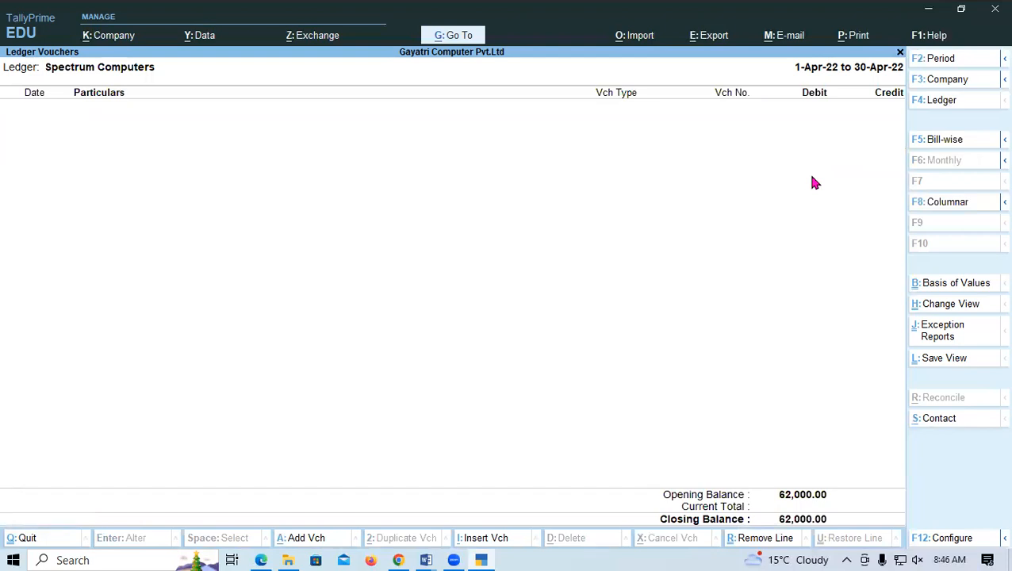
{"action": "key", "text": "F5"}
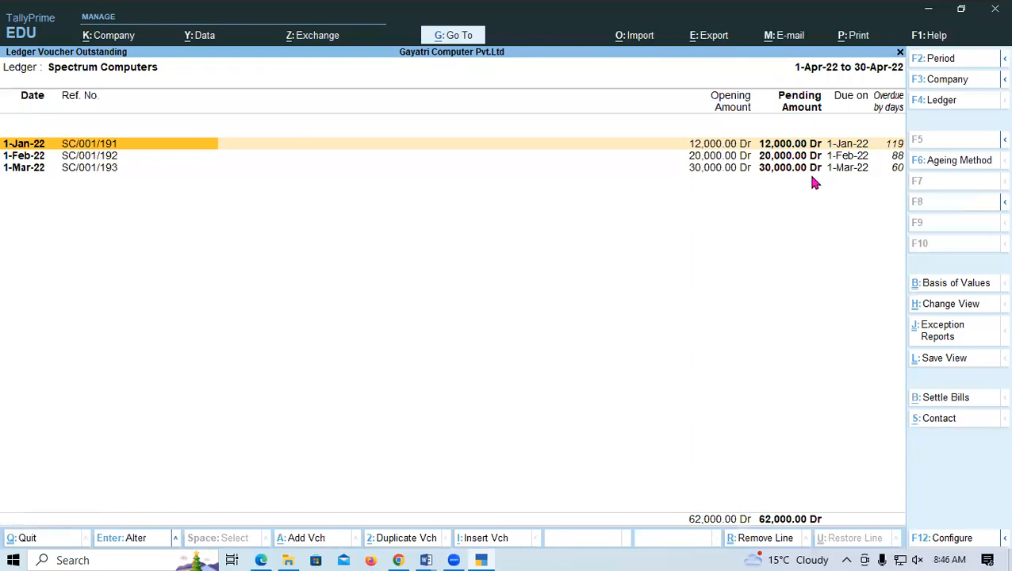
Step: Preview the printout of the Spectrum Computers outstanding bills report at enlarged size, and close it without printing
{"action": "key", "text": "alt+p"}
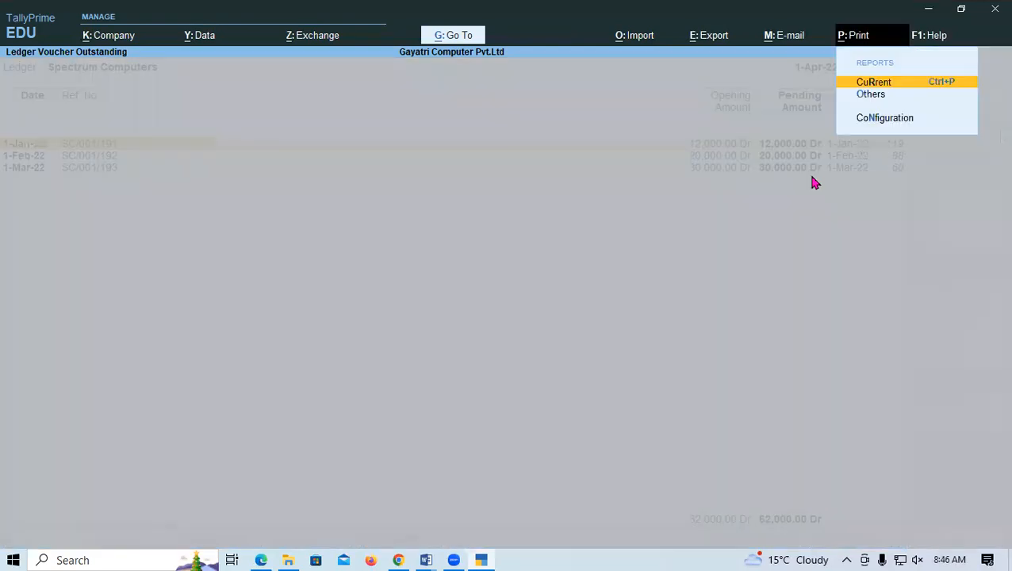
{"action": "key", "text": "Return"}
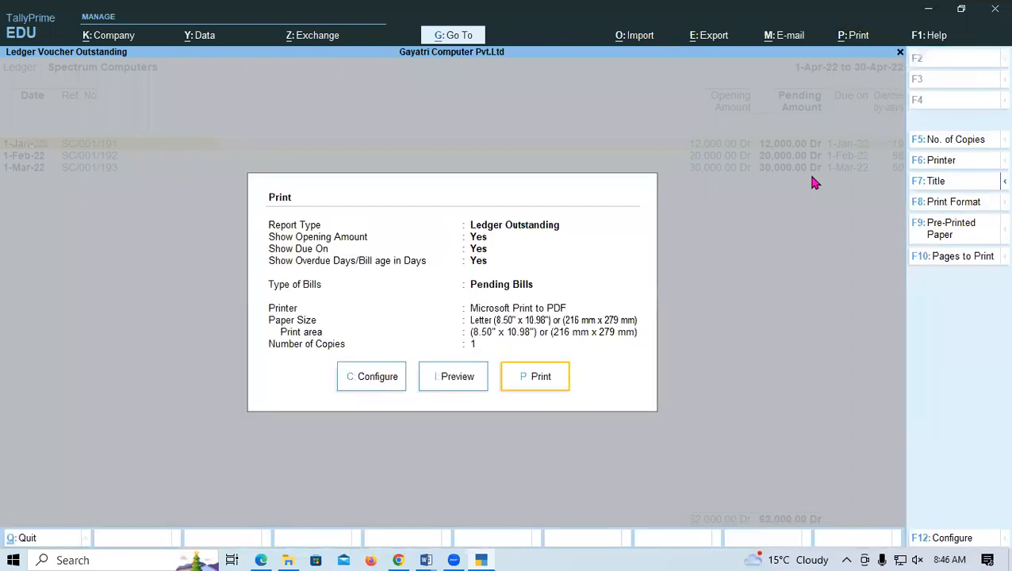
{"action": "left_click", "coordinate": [458, 376]}
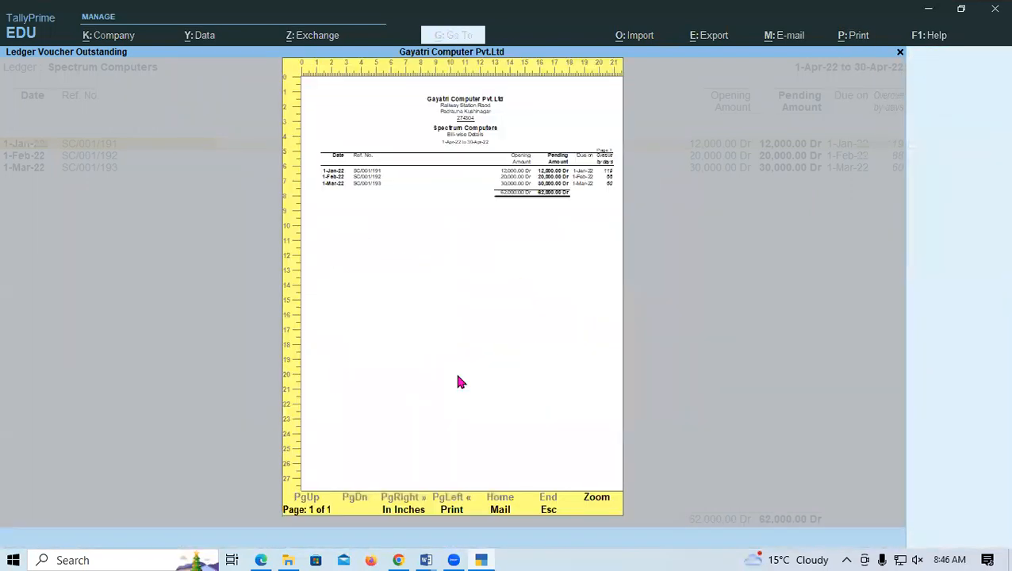
{"action": "left_click", "coordinate": [601, 500]}
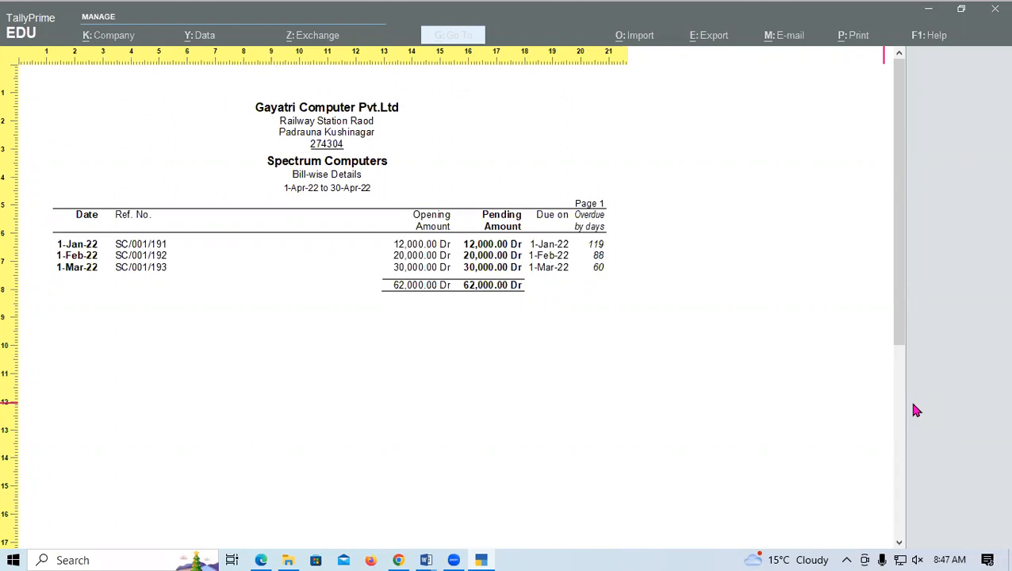
{"action": "key", "text": "Escape"}
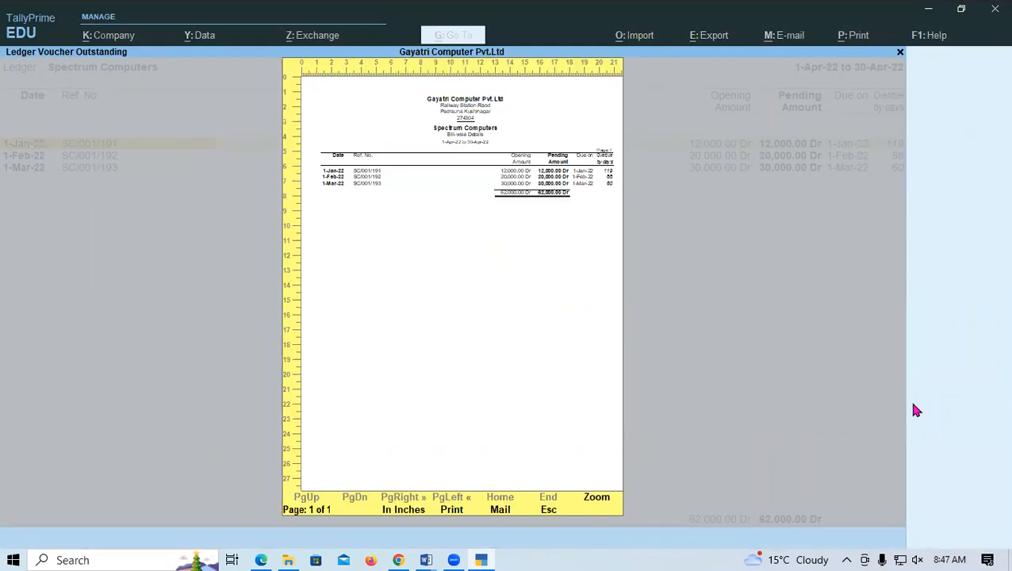
{"action": "key", "text": "Escape"}
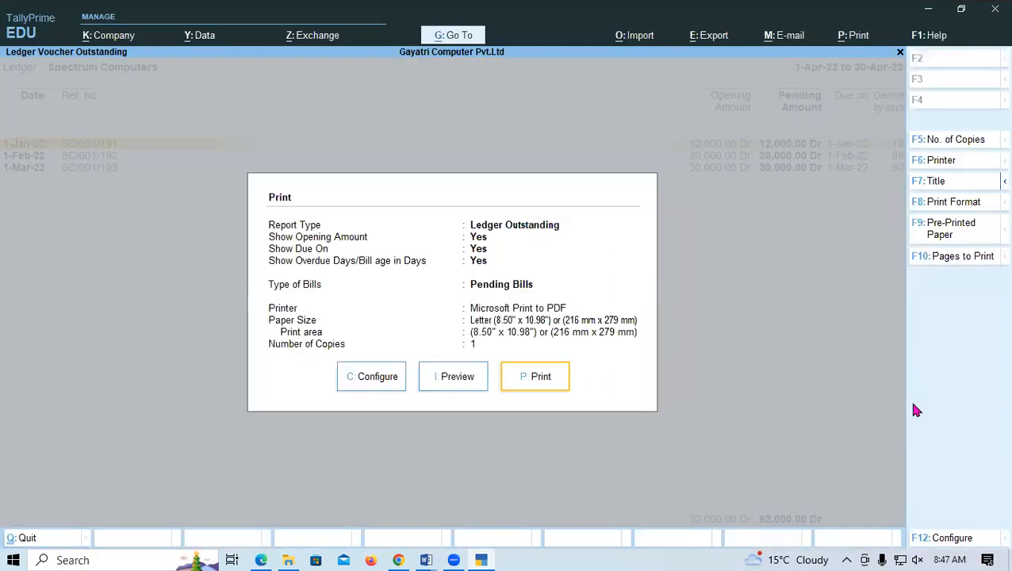
{"action": "key", "text": "Escape"}
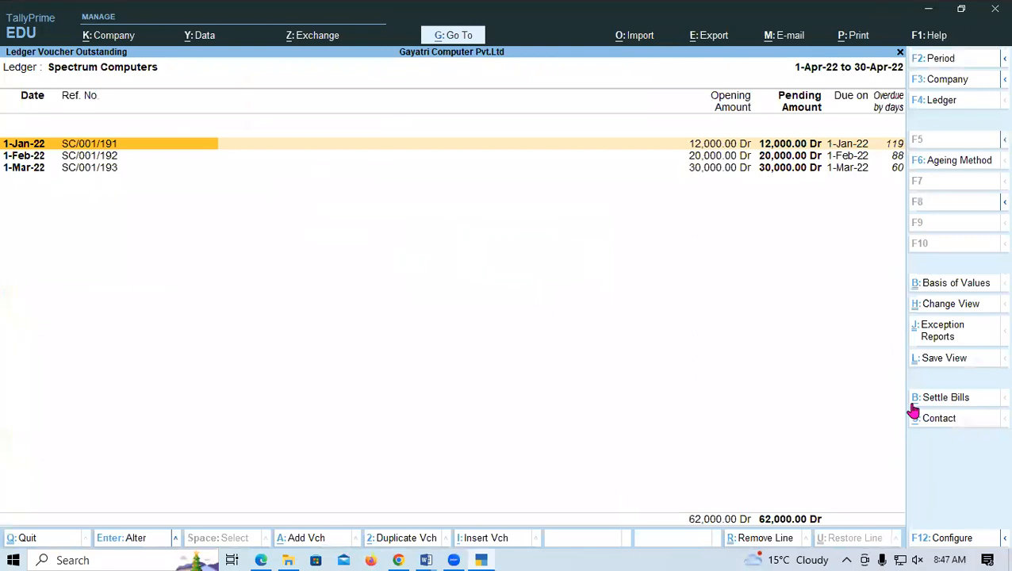
Step: Close the Spectrum Computers reports, the group summaries and the Balance Sheet to return to the Gateway of Tally
{"action": "key", "text": "Escape"}
{"action": "key", "text": "Escape"}
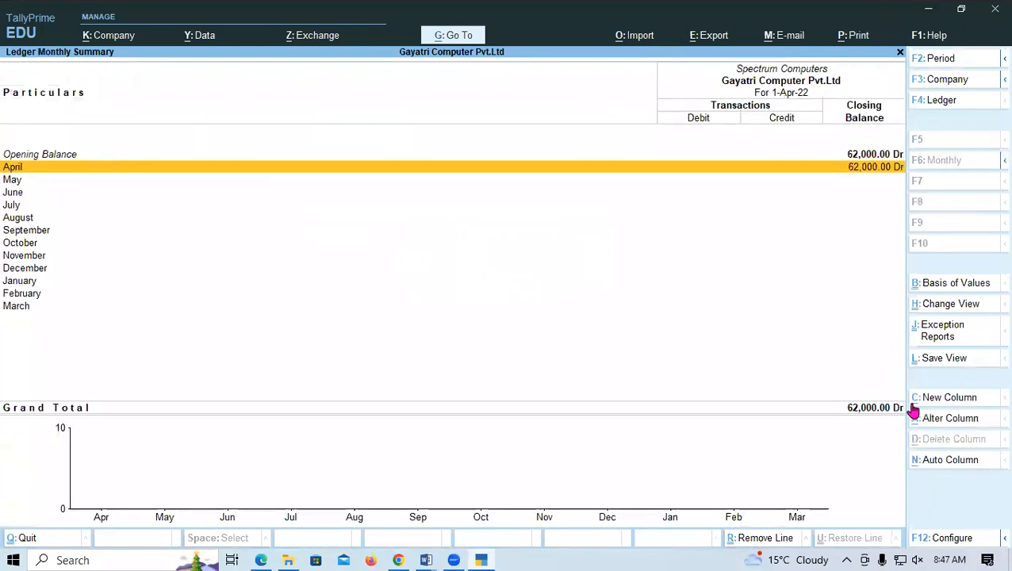
{"action": "key", "text": "Escape"}
{"action": "key", "text": "Escape"}
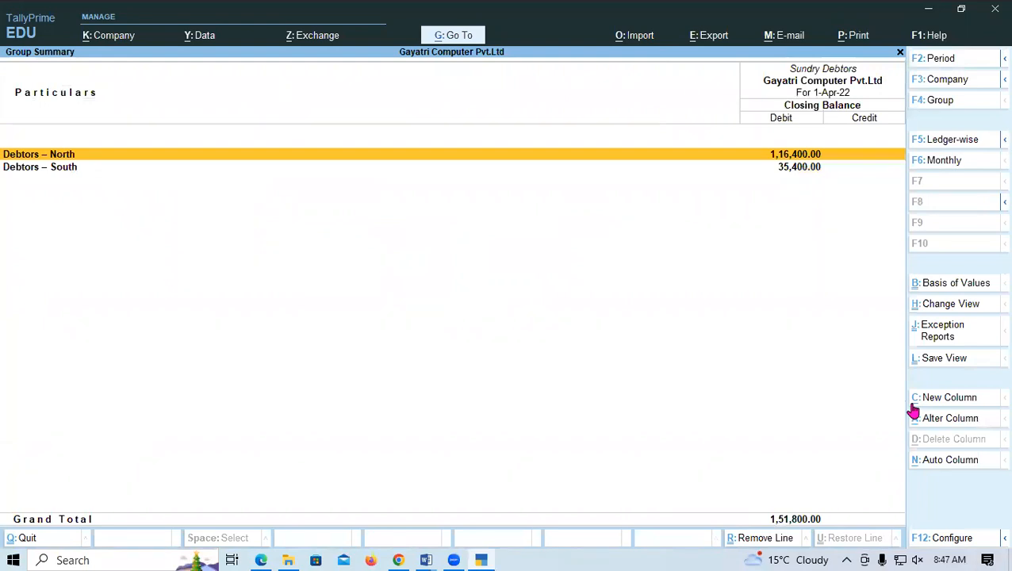
{"action": "key", "text": "Escape"}
{"action": "key", "text": "Escape"}
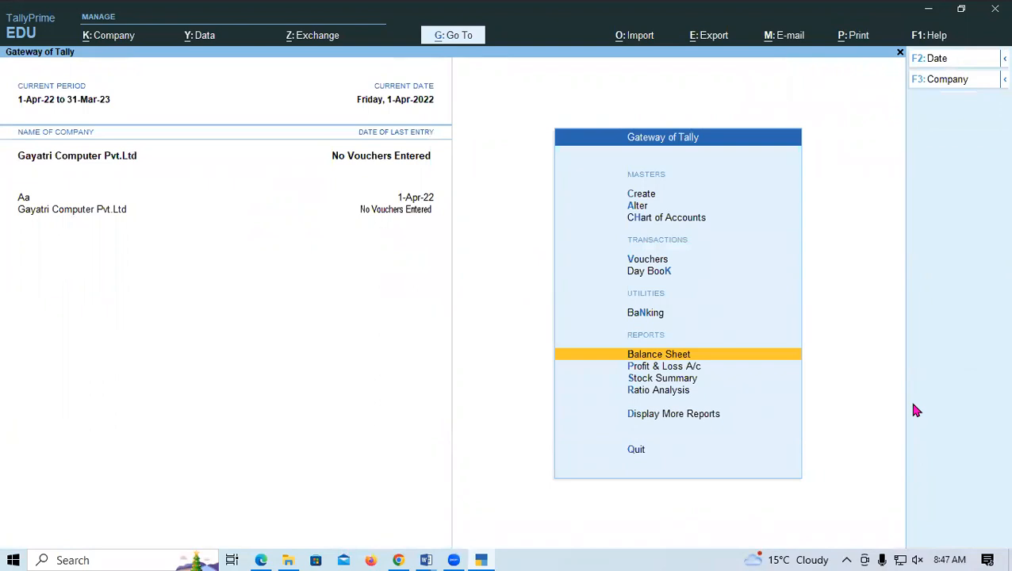
{"action": "key", "text": "Escape"}
{"action": "key", "text": "Escape"}
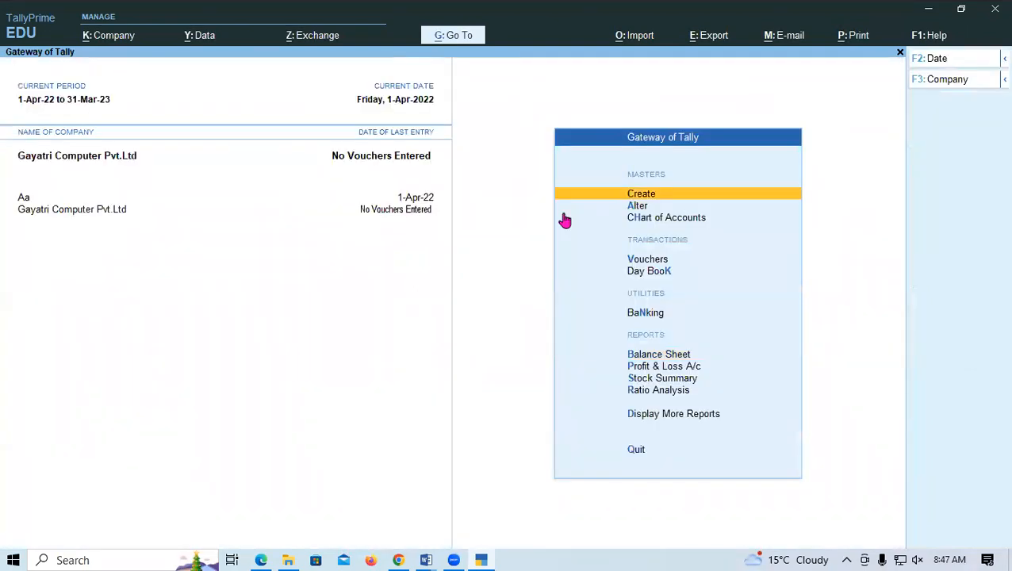
{"action": "left_click", "coordinate": [686, 157]}
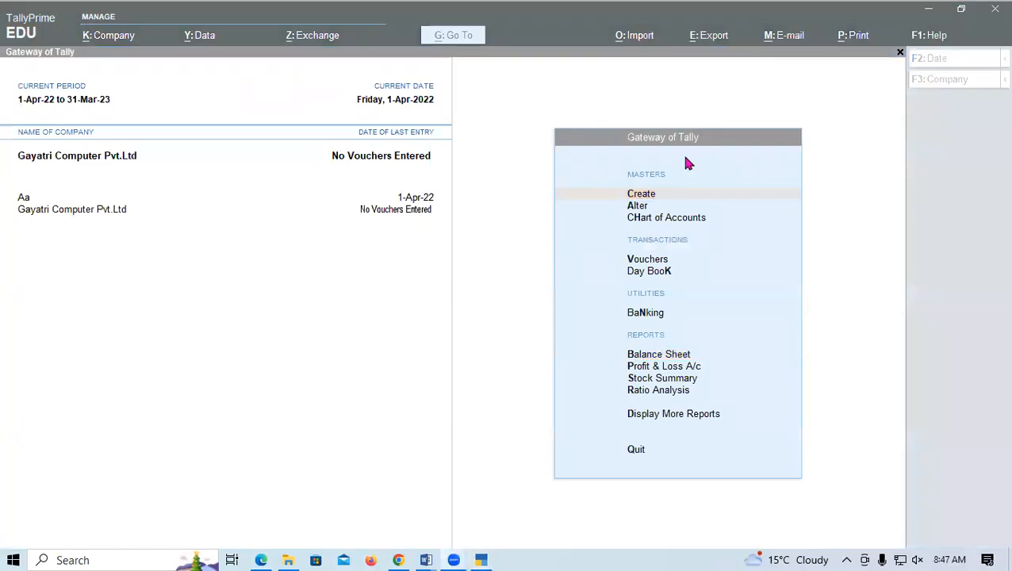